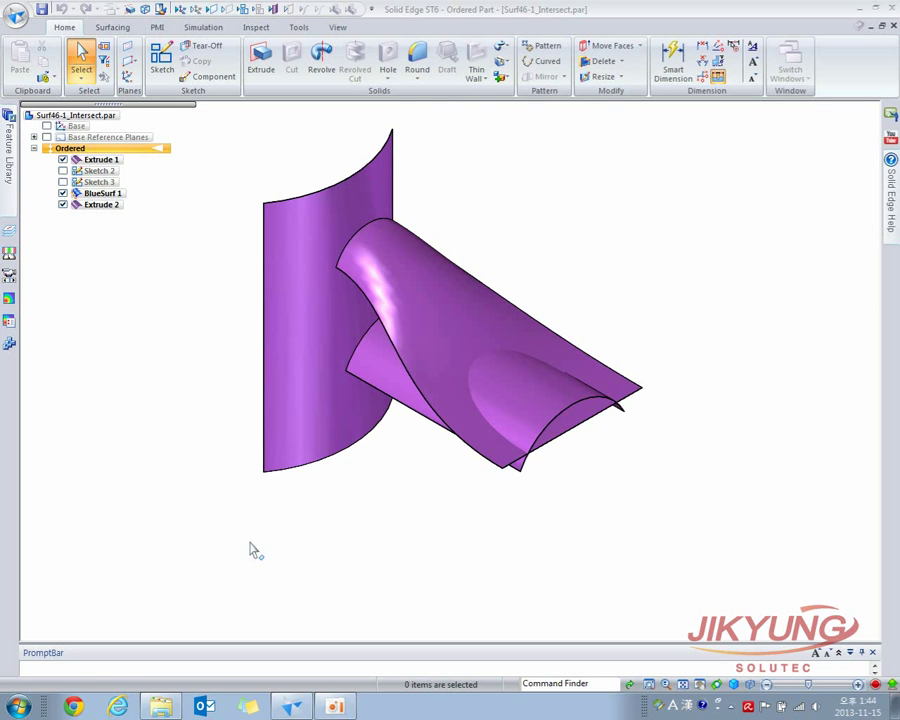
Start an Intersect operation with BlueSurf 1 and the arched Extrude 1 surface below it as the bodies
{"action": "middle_click_drag", "start_coordinate": [362, 526], "coordinate": [438, 358]}
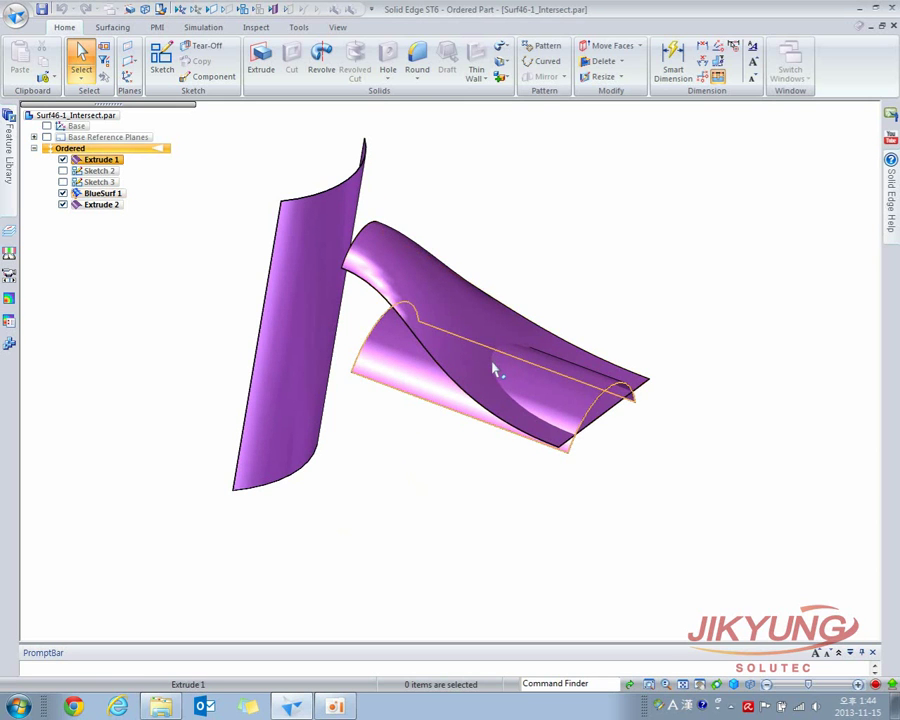
{"action": "middle_click_drag", "start_coordinate": [501, 377], "coordinate": [432, 311]}
{"action": "mouse_move", "coordinate": [293, 281]}
{"action": "middle_mouse_down"}
{"action": "mouse_move", "coordinate": [339, 241]}
{"action": "mouse_move", "coordinate": [341, 257]}
{"action": "mouse_move", "coordinate": [283, 275]}
{"action": "mouse_move", "coordinate": [316, 278]}
{"action": "mouse_move", "coordinate": [281, 295]}
{"action": "middle_mouse_up"}
{"action": "scroll", "coordinate": [467, 328], "scroll_direction": "up", "scroll_amount": 2}
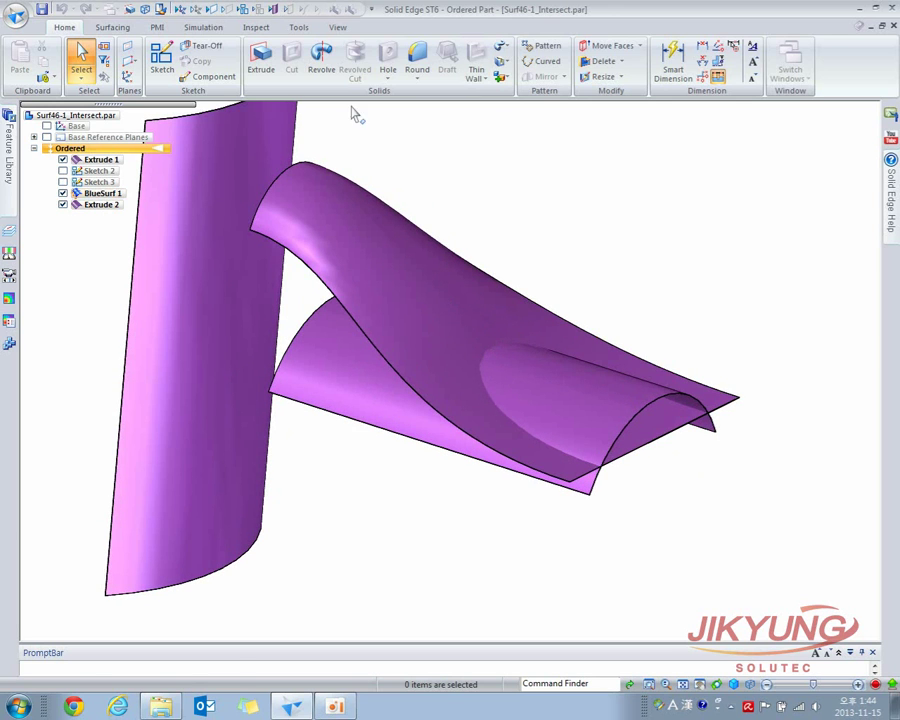
{"action": "left_click", "coordinate": [124, 26]}
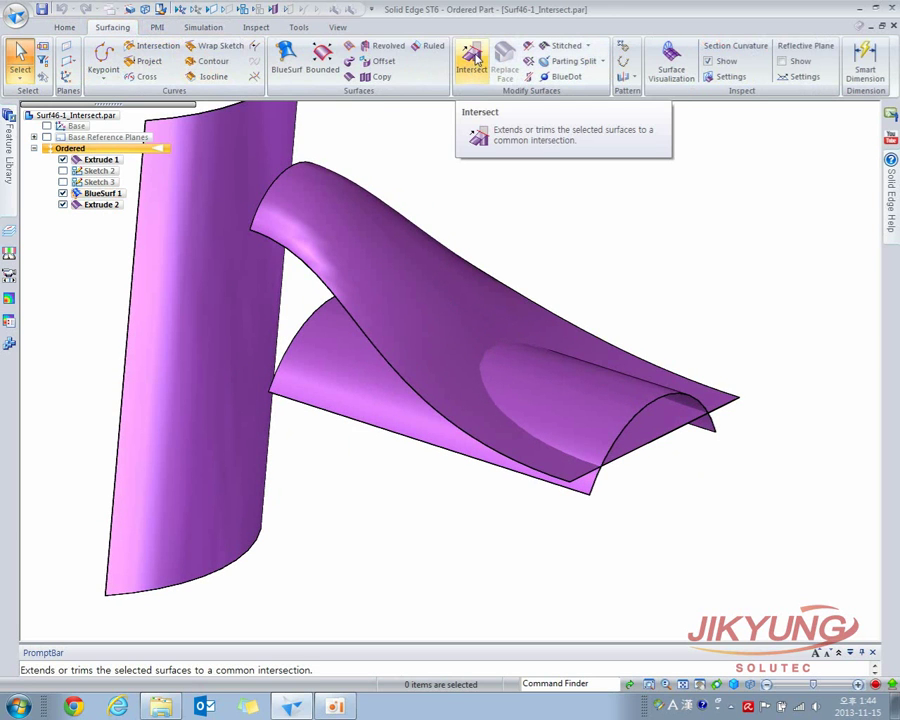
{"action": "left_click", "coordinate": [474, 58]}
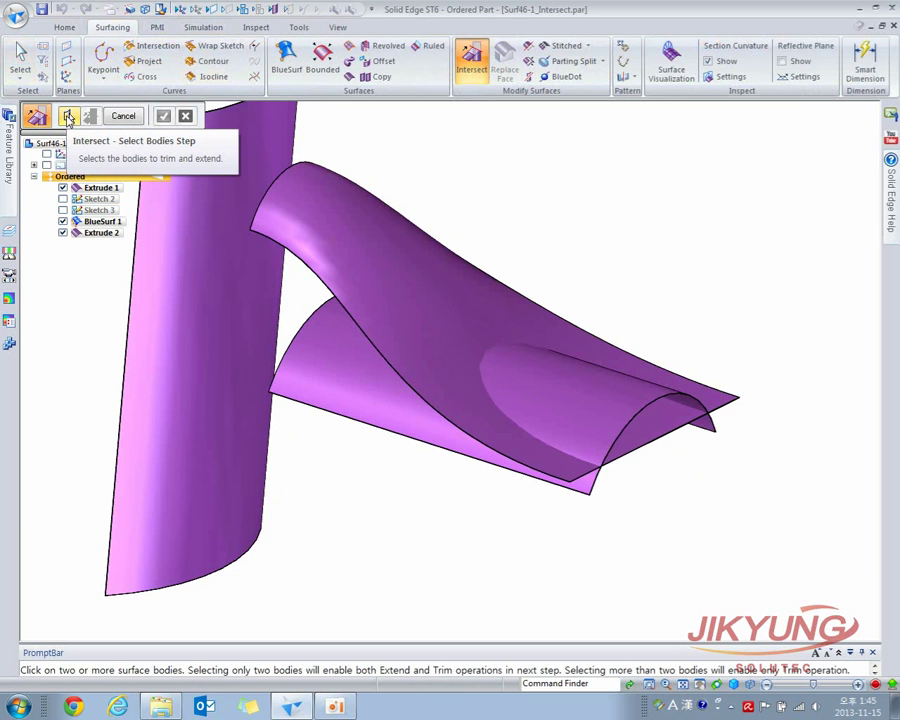
{"action": "left_click", "coordinate": [355, 253]}
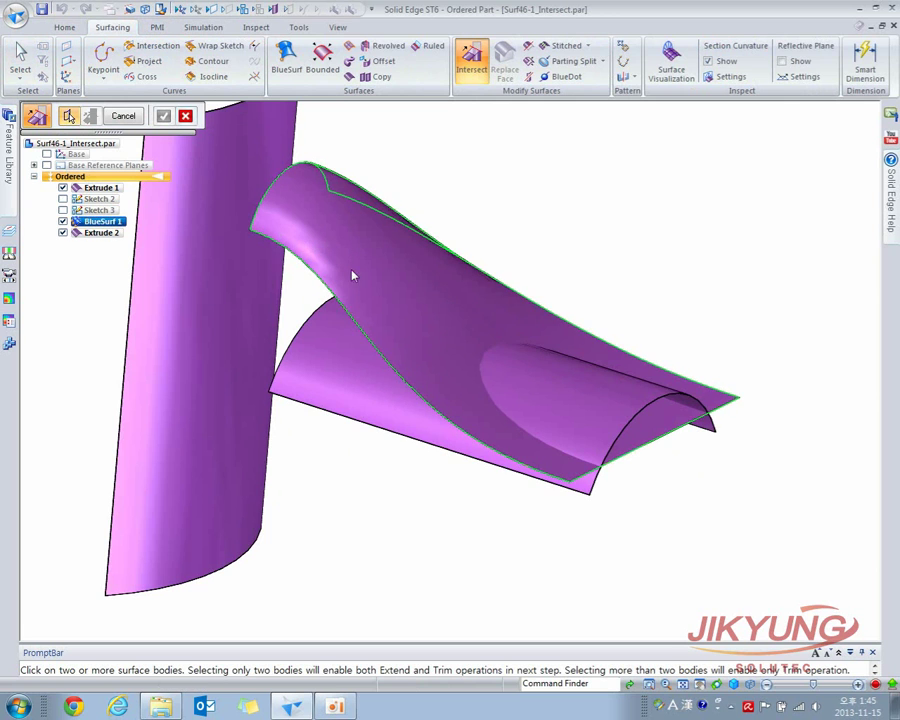
{"action": "left_click", "coordinate": [335, 343]}
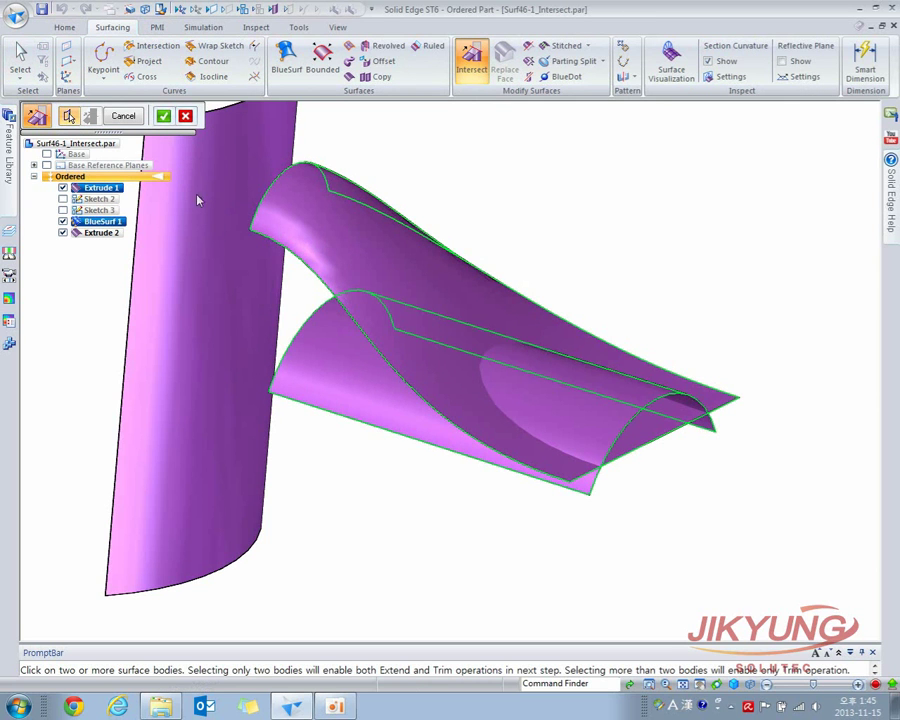
{"action": "left_click", "coordinate": [164, 117]}
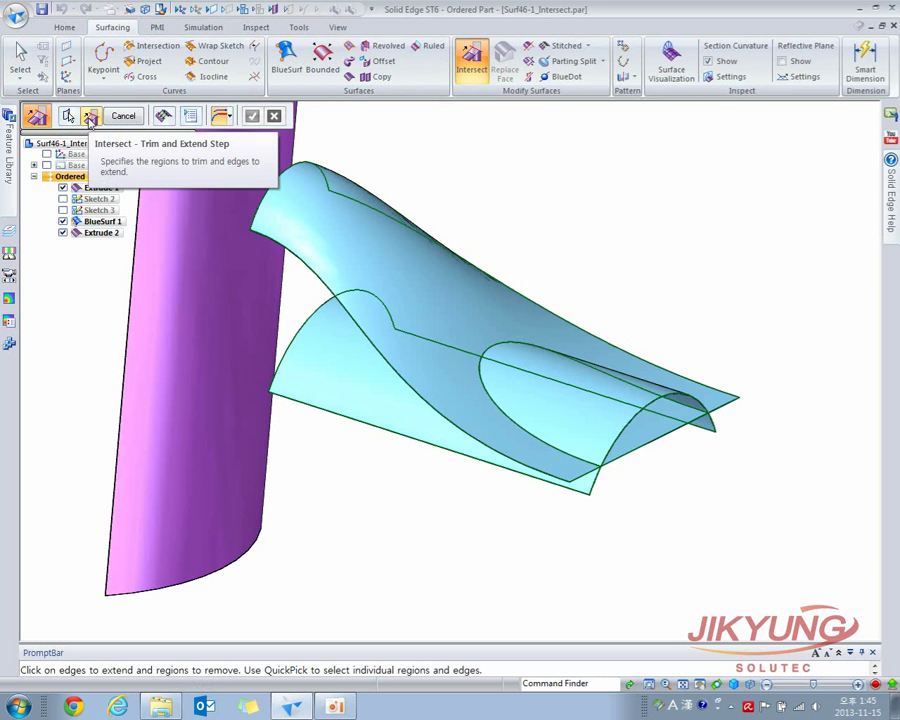
Trim away the region of the arched Extrude 1 surface lying beneath BlueSurf 1 and complete the Intersect feature
{"action": "middle_click_drag", "start_coordinate": [534, 404], "coordinate": [500, 414]}
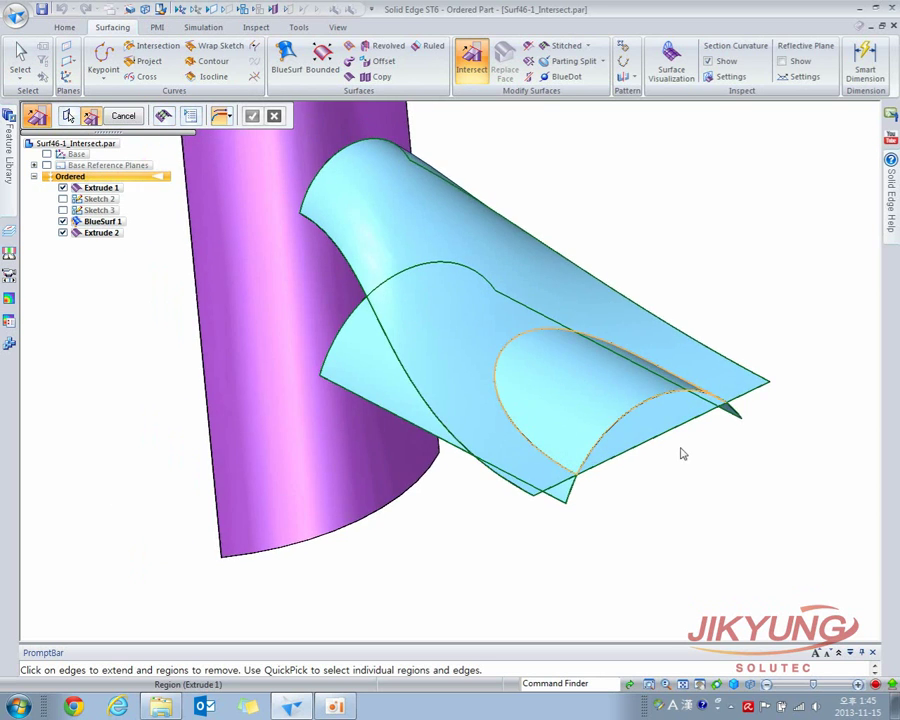
{"action": "middle_click_drag", "start_coordinate": [633, 513], "coordinate": [733, 482]}
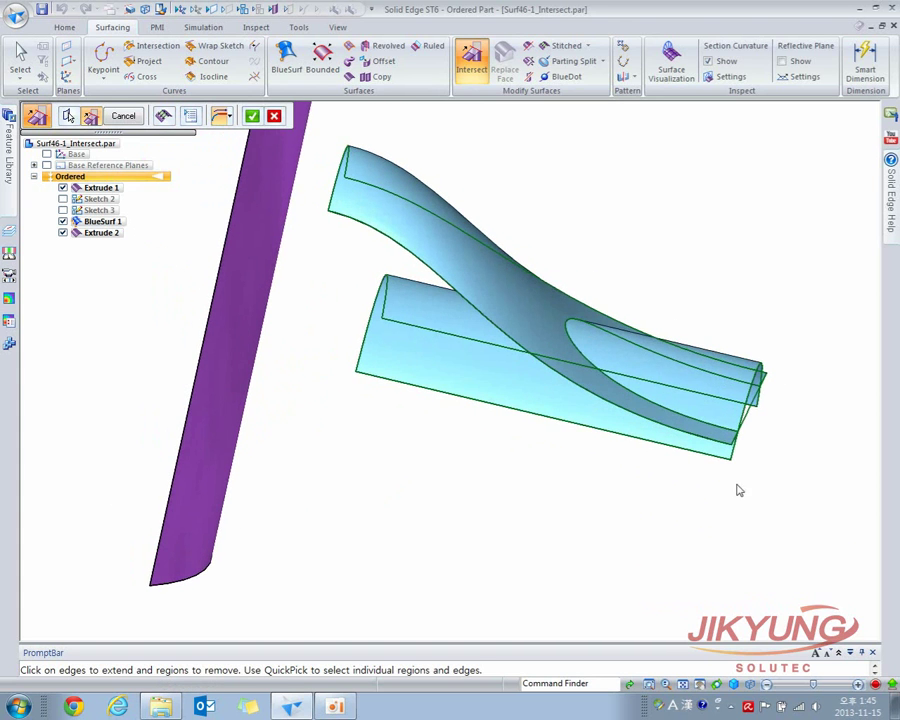
{"action": "left_click", "coordinate": [423, 349]}
{"action": "middle_click_drag", "start_coordinate": [423, 349], "coordinate": [390, 350]}
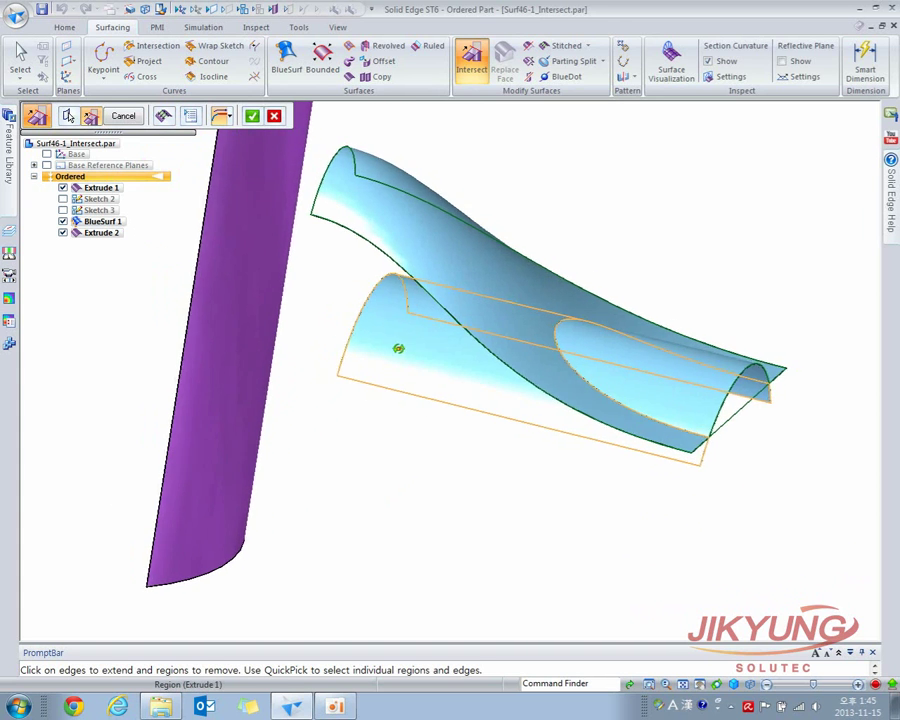
{"action": "right_click", "coordinate": [418, 487]}
{"action": "middle_click_drag", "start_coordinate": [416, 482], "coordinate": [449, 452]}
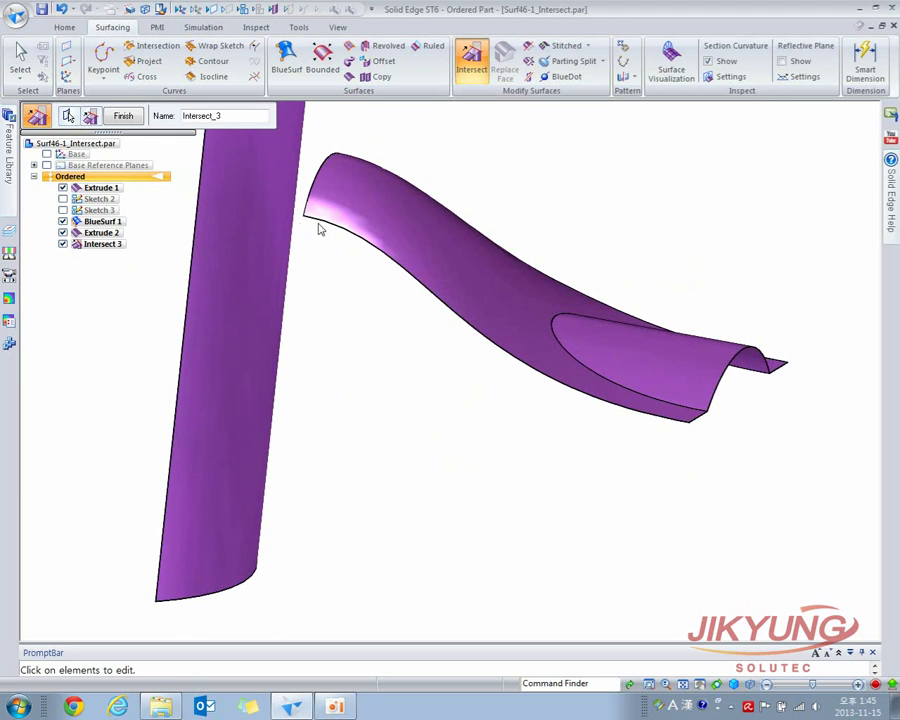
Start another Intersect with the upright Extrude 2 surface and BlueSurf 1, extending BlueSurf 1's upper end edge to the upright surface
{"action": "left_click", "coordinate": [471, 60]}
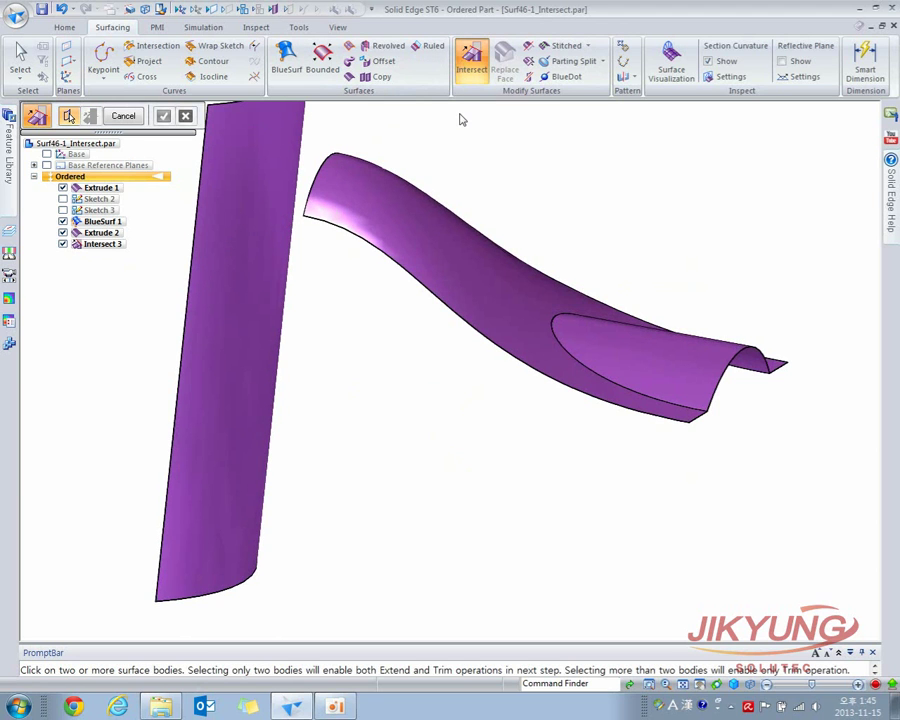
{"action": "left_click", "coordinate": [275, 187]}
{"action": "left_click", "coordinate": [362, 199]}
{"action": "left_click", "coordinate": [163, 116]}
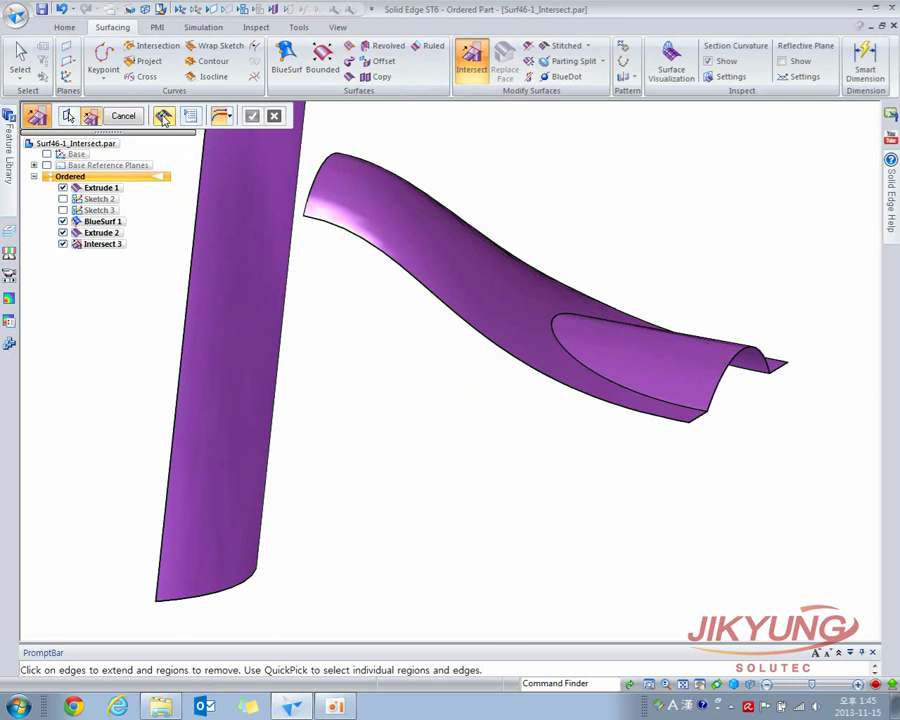
{"action": "left_click", "coordinate": [320, 175]}
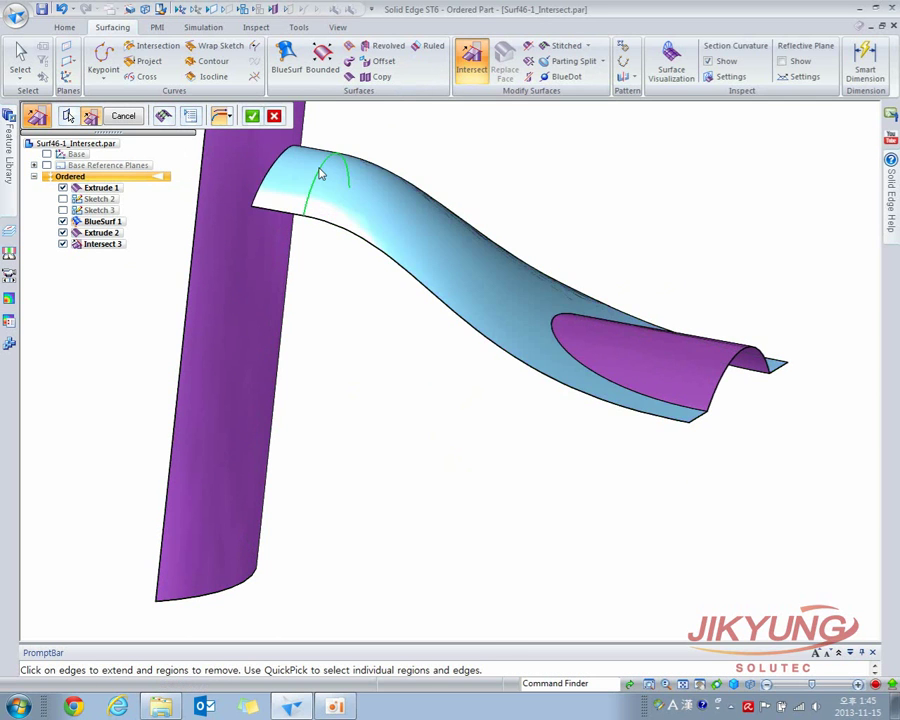
Try the Curvature Continuous and Reflective extension types, and complete the BlueSurf 1 extension with Linear
{"action": "middle_click_drag", "start_coordinate": [273, 172], "coordinate": [192, 215]}
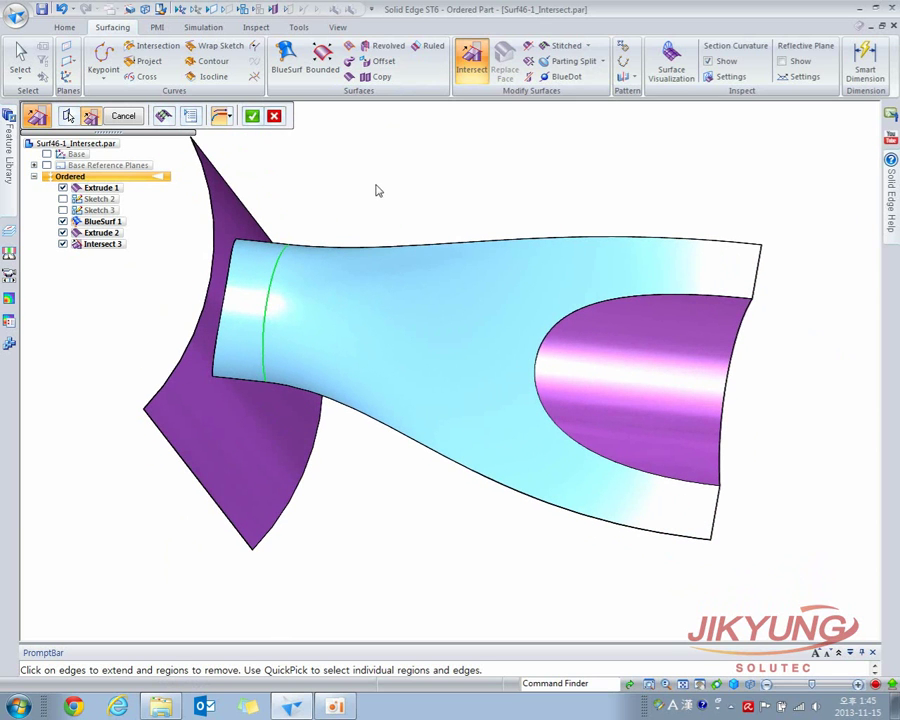
{"action": "left_click", "coordinate": [222, 116]}
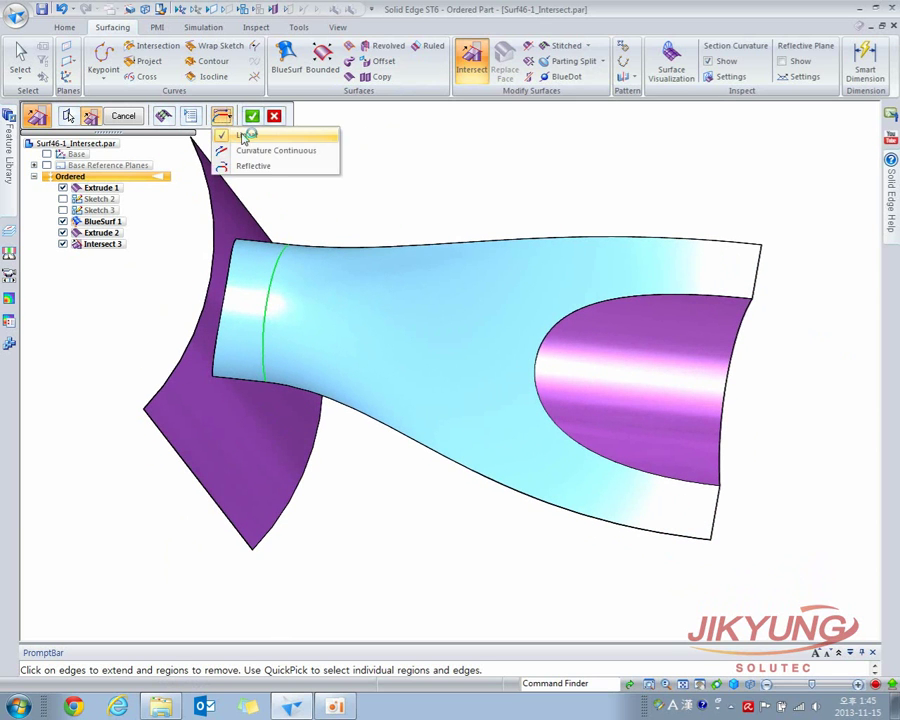
{"action": "left_click", "coordinate": [250, 151]}
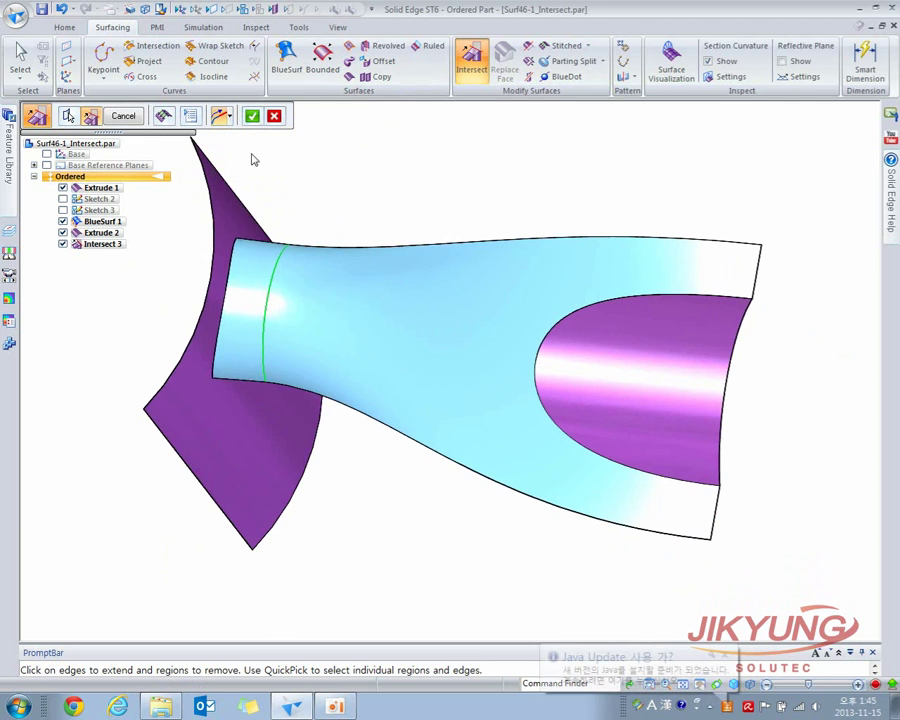
{"action": "middle_click_drag", "start_coordinate": [312, 248], "coordinate": [317, 165]}
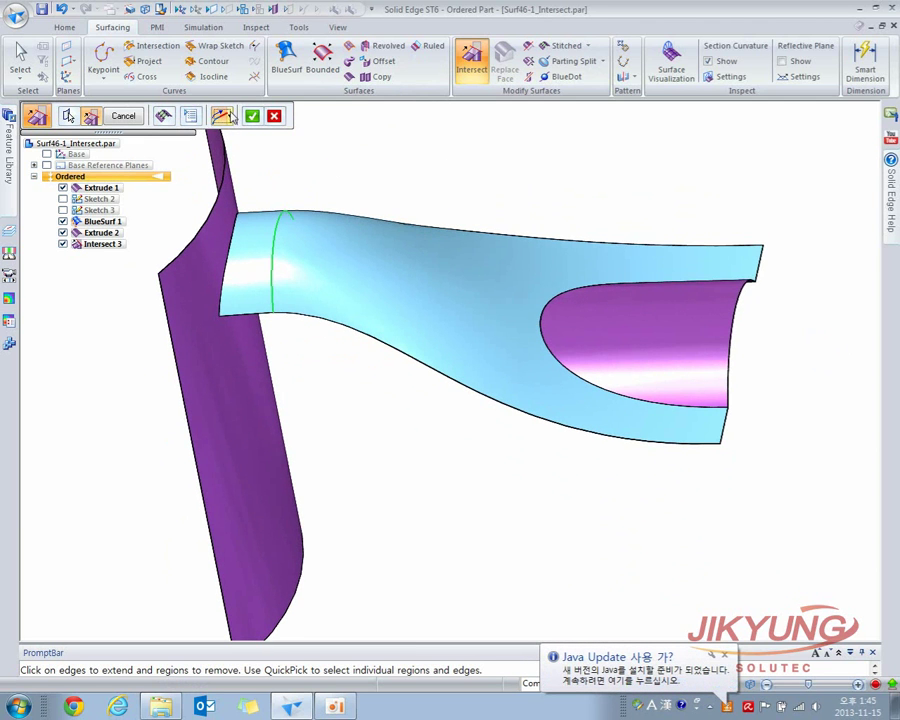
{"action": "left_click", "coordinate": [222, 116]}
{"action": "left_click", "coordinate": [243, 167]}
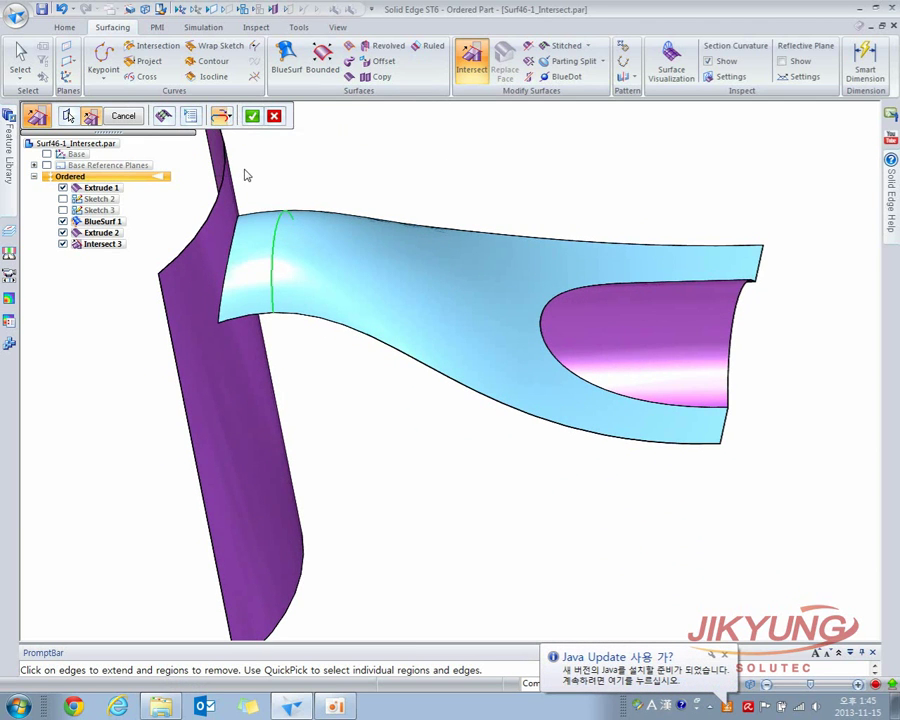
{"action": "left_click", "coordinate": [231, 118]}
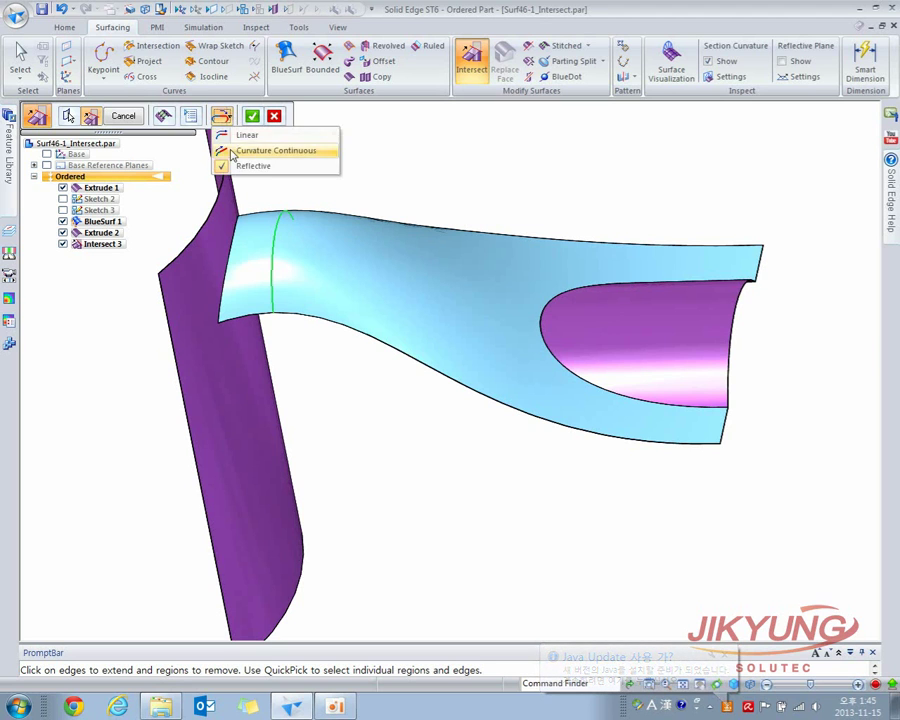
{"action": "left_click", "coordinate": [236, 138]}
{"action": "left_click", "coordinate": [252, 116]}
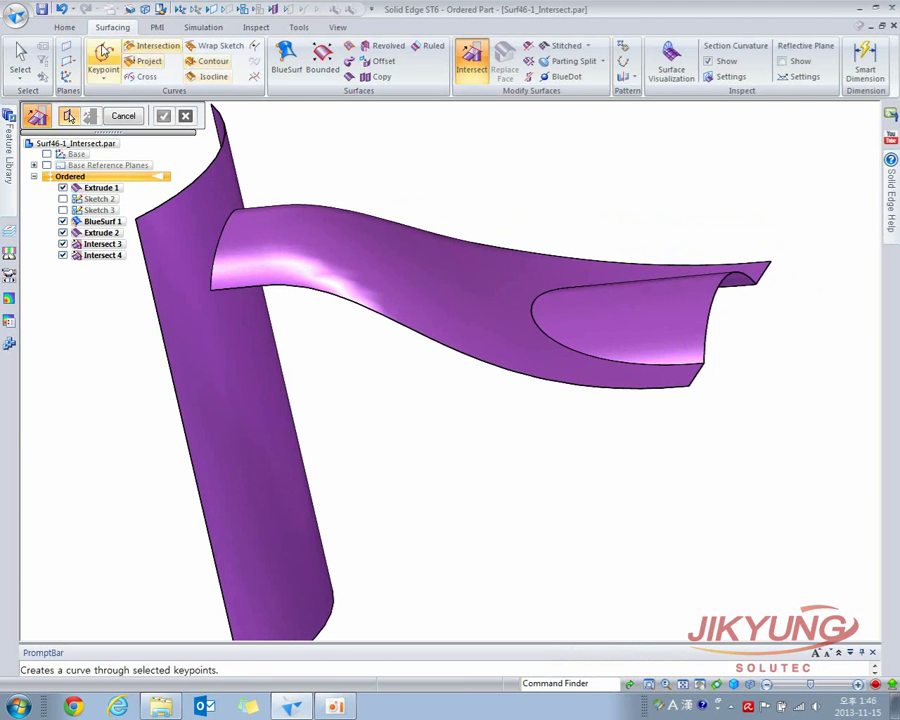
Open the part file Surf46-2_Replace Face.par from the Section 46 folder
{"action": "left_click", "coordinate": [16, 14]}
{"action": "left_click", "coordinate": [30, 76]}
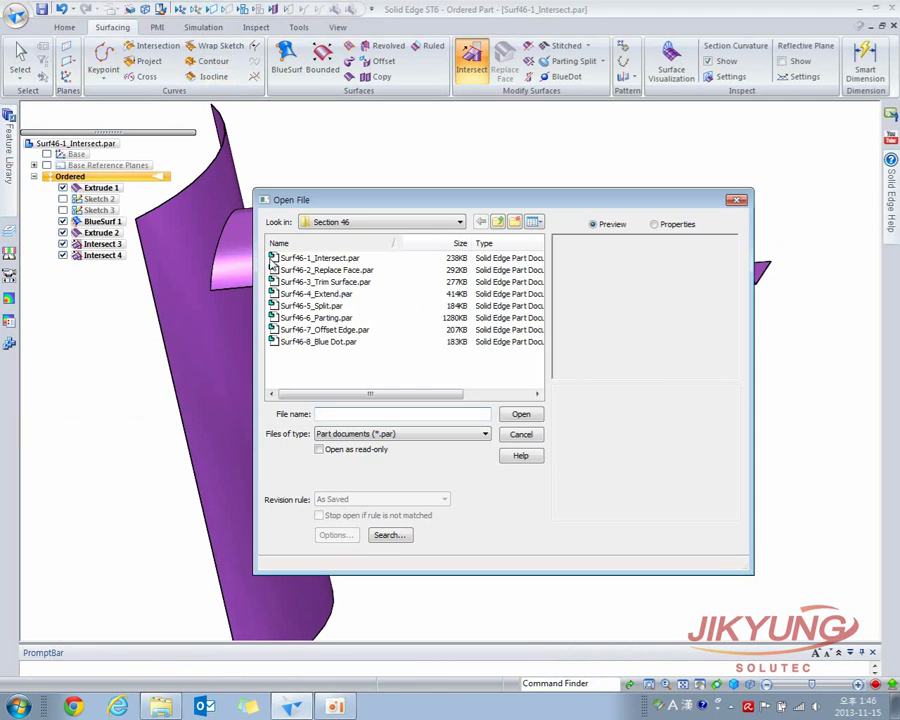
{"action": "double_click", "coordinate": [321, 270]}
Show Sketches 1 to 3 and the BlueSurf 1 surface over the solid, and hide the sketches again
{"action": "middle_click_drag", "start_coordinate": [382, 305], "coordinate": [402, 301]}
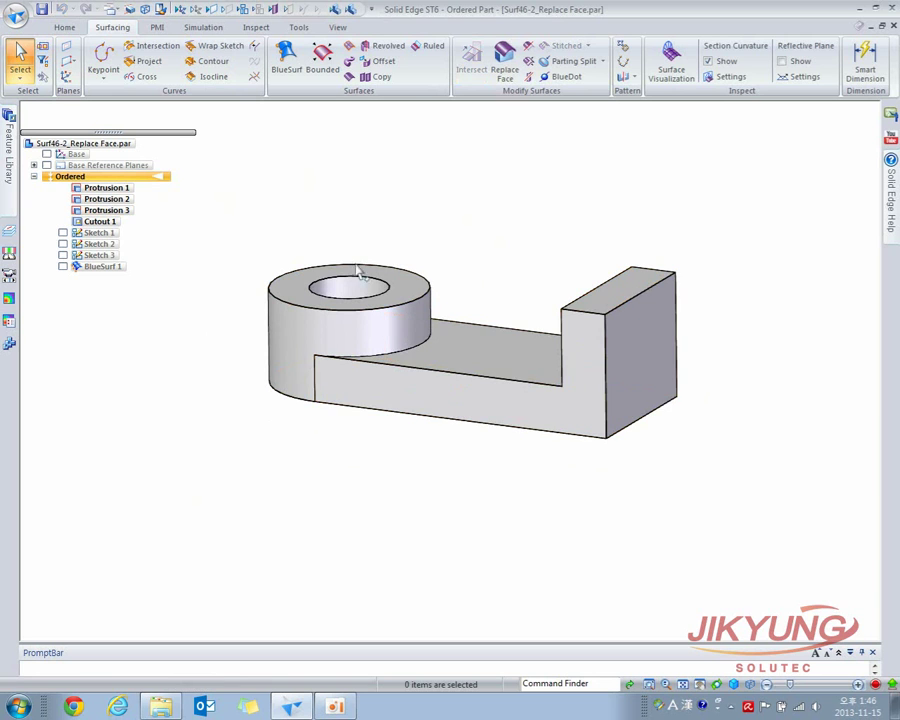
{"action": "left_click", "coordinate": [63, 232]}
{"action": "left_click", "coordinate": [63, 244]}
{"action": "left_click", "coordinate": [63, 255]}
{"action": "mouse_move", "coordinate": [195, 275]}
{"action": "middle_mouse_down"}
{"action": "mouse_move", "coordinate": [110, 328]}
{"action": "mouse_move", "coordinate": [195, 267]}
{"action": "mouse_move", "coordinate": [427, 248]}
{"action": "mouse_move", "coordinate": [191, 277]}
{"action": "middle_mouse_up"}
{"action": "left_click", "coordinate": [63, 266]}
{"action": "left_click", "coordinate": [262, 10]}
{"action": "mouse_move", "coordinate": [296, 176]}
{"action": "middle_mouse_down"}
{"action": "mouse_move", "coordinate": [366, 126]}
{"action": "mouse_move", "coordinate": [344, 168]}
{"action": "mouse_move", "coordinate": [365, 296]}
{"action": "middle_mouse_up"}
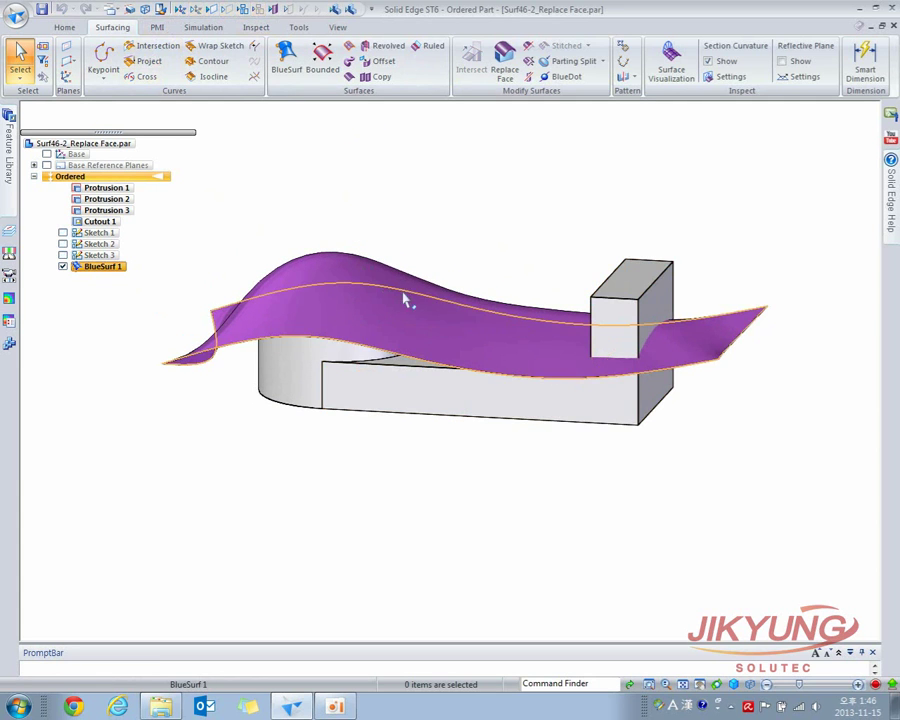
{"action": "middle_click_drag", "start_coordinate": [425, 248], "coordinate": [407, 231]}
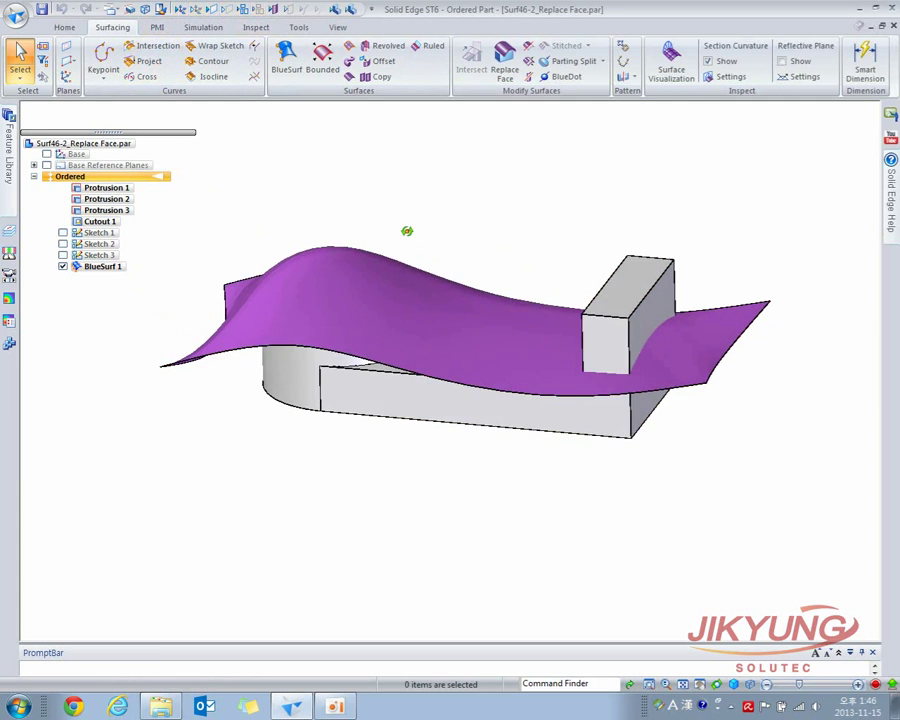
Replace the top faces of the cylindrical boss and the upright end block with the BlueSurf 1 surface
{"action": "left_click", "coordinate": [505, 70]}
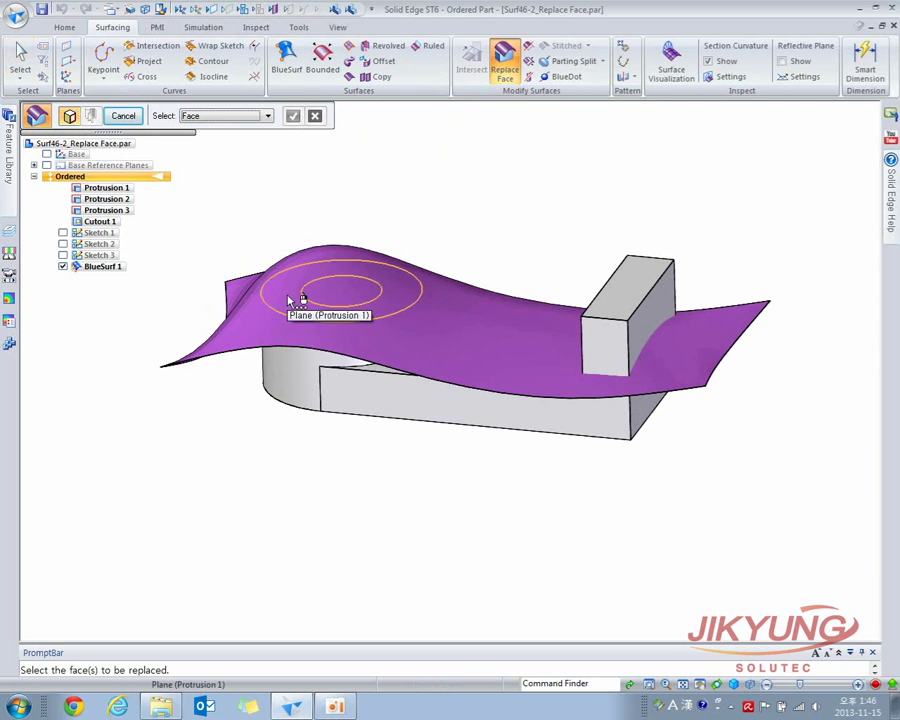
{"action": "left_click", "coordinate": [318, 267]}
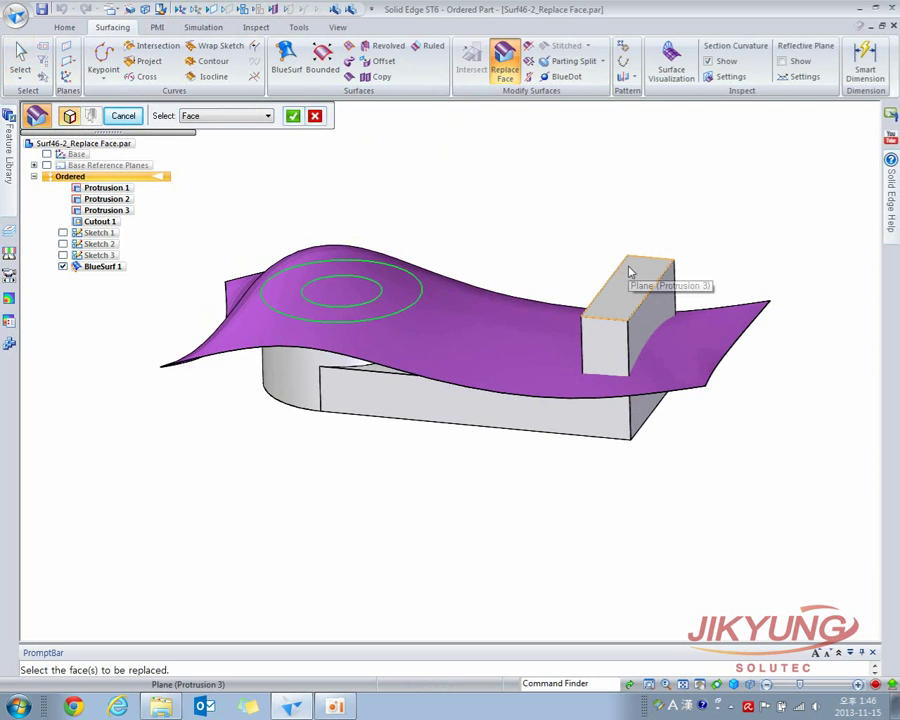
{"action": "left_click", "coordinate": [627, 263]}
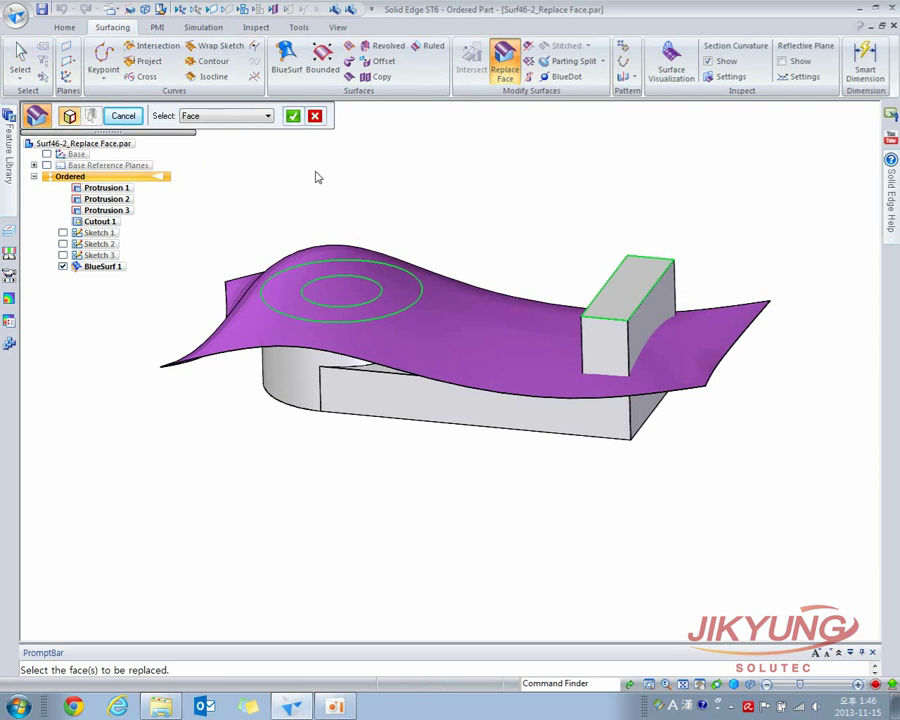
{"action": "left_click", "coordinate": [292, 116]}
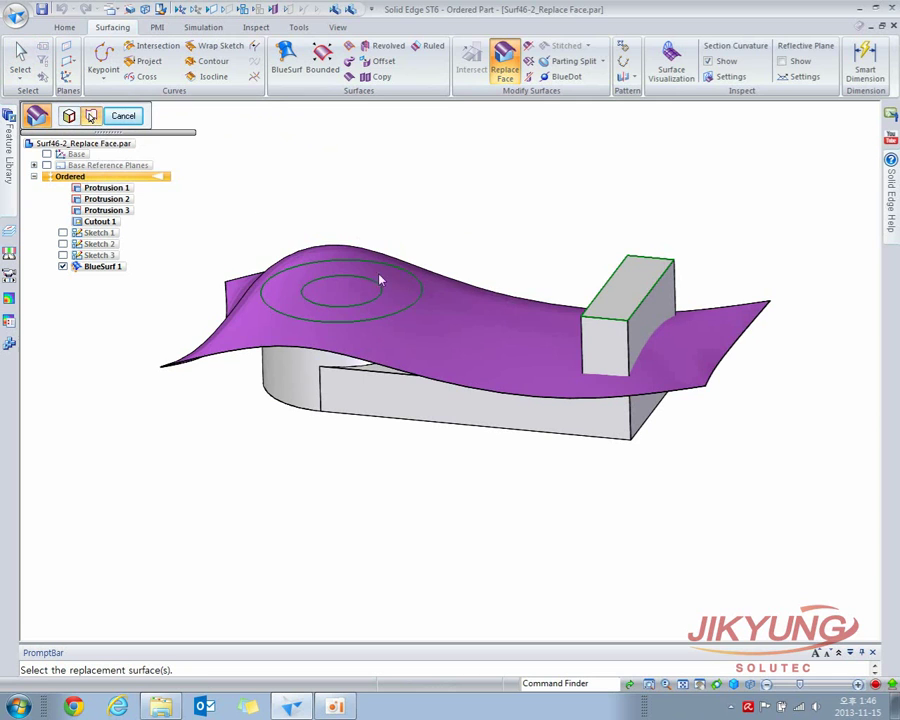
{"action": "left_click", "coordinate": [464, 277]}
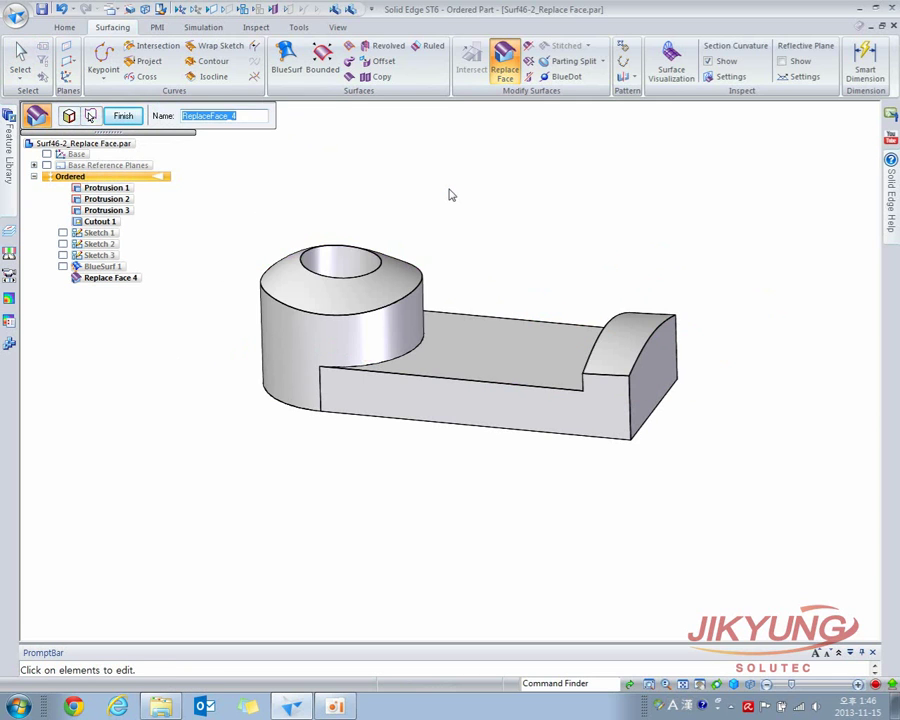
{"action": "right_click", "coordinate": [450, 197]}
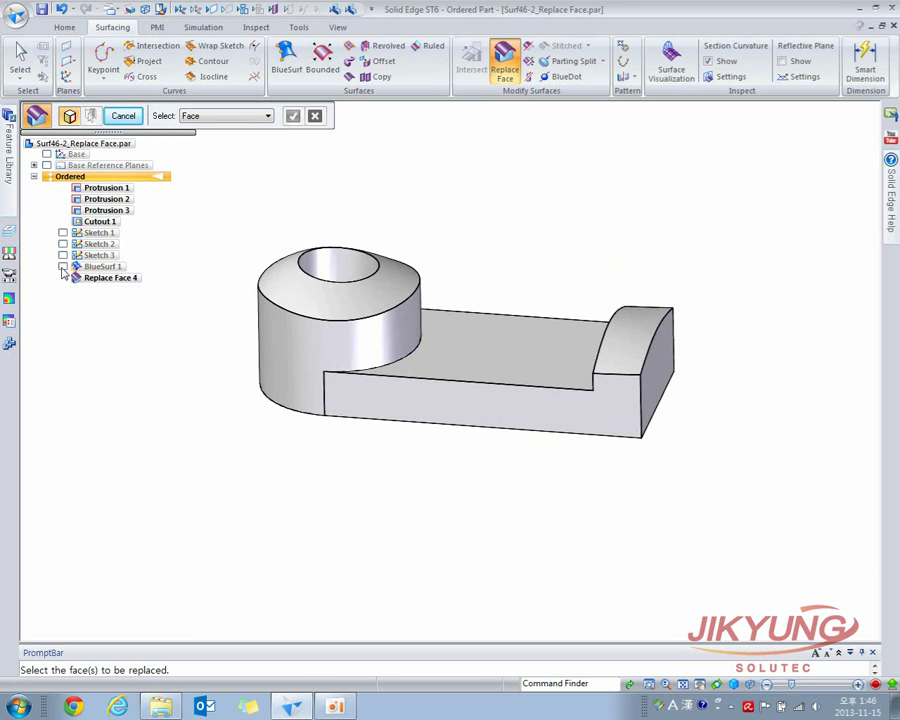
Show BlueSurf 1 to compare it with the replaced faces, leave the Replace Face command and hide the surface again
{"action": "left_click", "coordinate": [63, 267]}
{"action": "mouse_move", "coordinate": [358, 215]}
{"action": "middle_mouse_down"}
{"action": "mouse_move", "coordinate": [372, 177]}
{"action": "mouse_move", "coordinate": [261, 283]}
{"action": "mouse_move", "coordinate": [351, 193]}
{"action": "middle_mouse_up"}
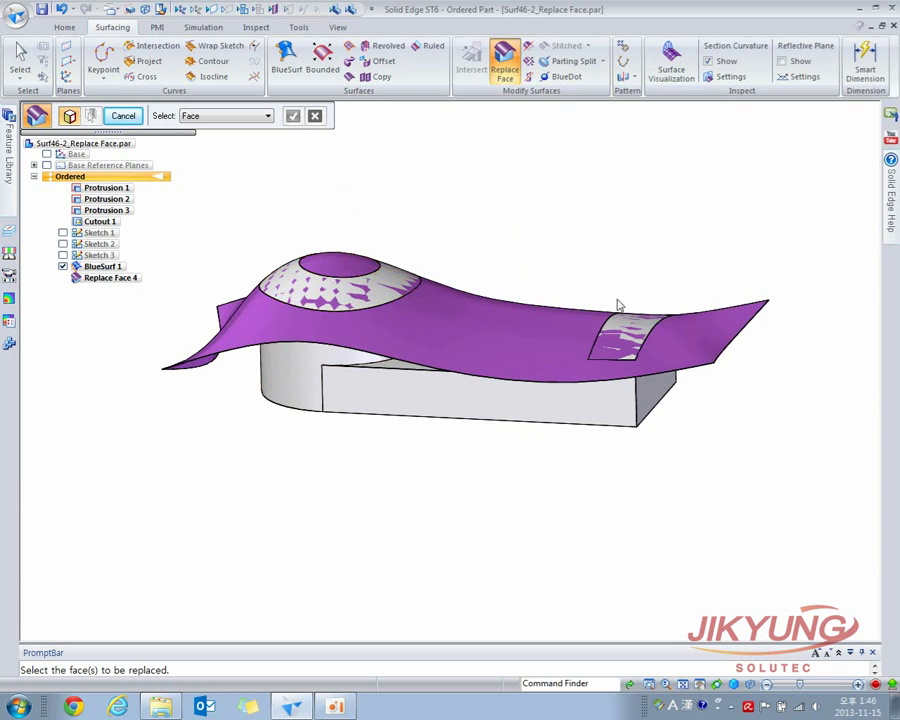
{"action": "middle_click_drag", "start_coordinate": [447, 238], "coordinate": [533, 250]}
{"action": "left_click", "coordinate": [123, 115]}
{"action": "left_click", "coordinate": [63, 266]}
{"action": "middle_click_drag", "start_coordinate": [325, 202], "coordinate": [517, 238]}
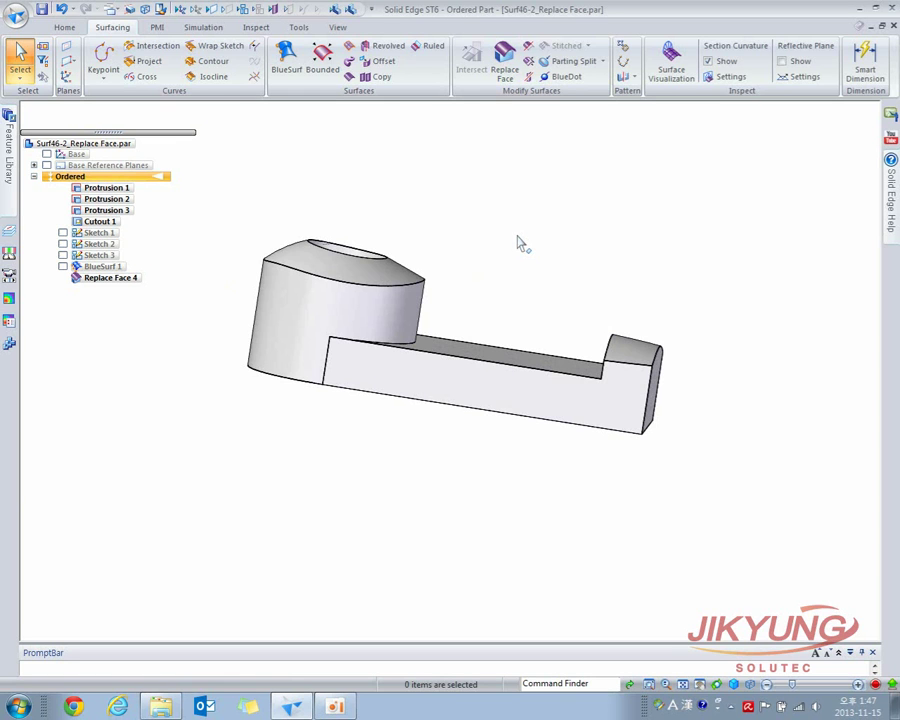
Open the part file Surf46-3_Trim Surface.par from the Section 46 folder
{"action": "left_click", "coordinate": [16, 14]}
{"action": "left_click", "coordinate": [40, 66]}
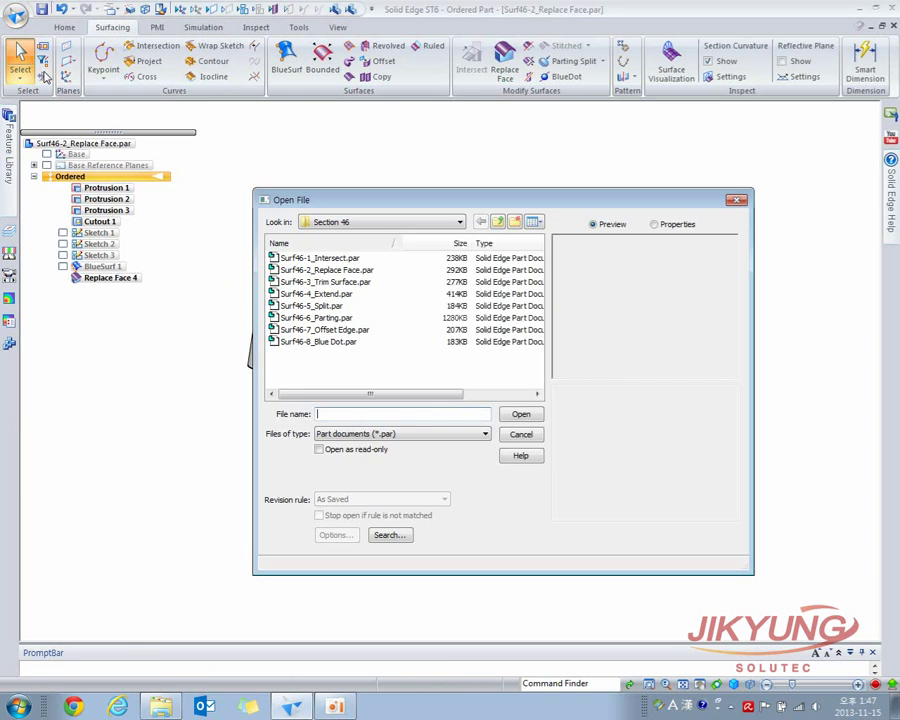
{"action": "left_click", "coordinate": [325, 283]}
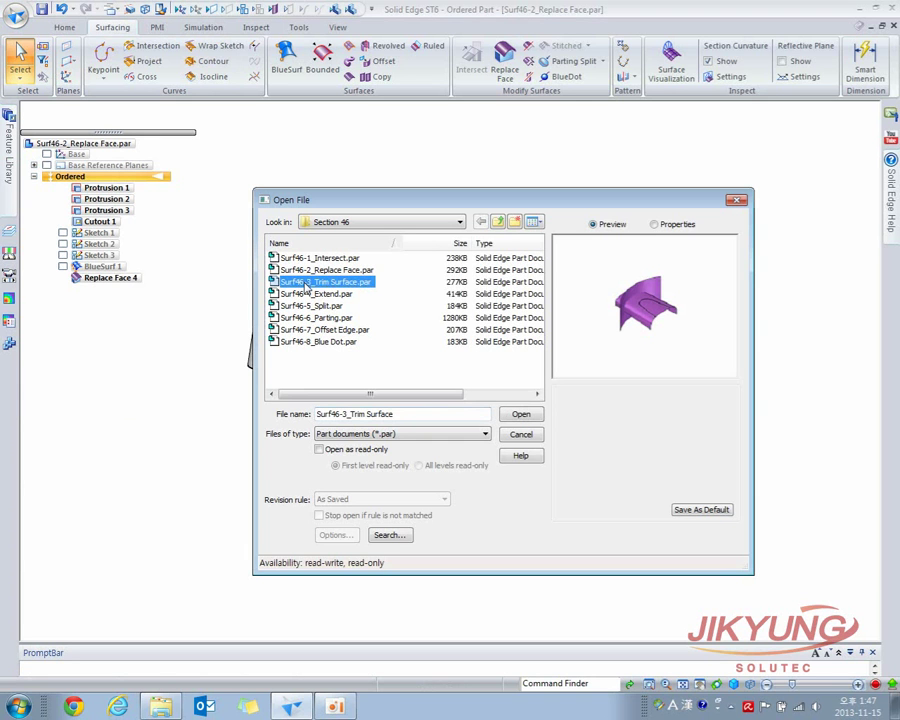
{"action": "double_click", "coordinate": [307, 287]}
Examine the BlueSurf 1 surface, the Projection 1 curve lying on it and the curved Extrude 1 surface crossing it
{"action": "middle_click_drag", "start_coordinate": [322, 263], "coordinate": [406, 354]}
{"action": "left_click", "coordinate": [450, 405]}
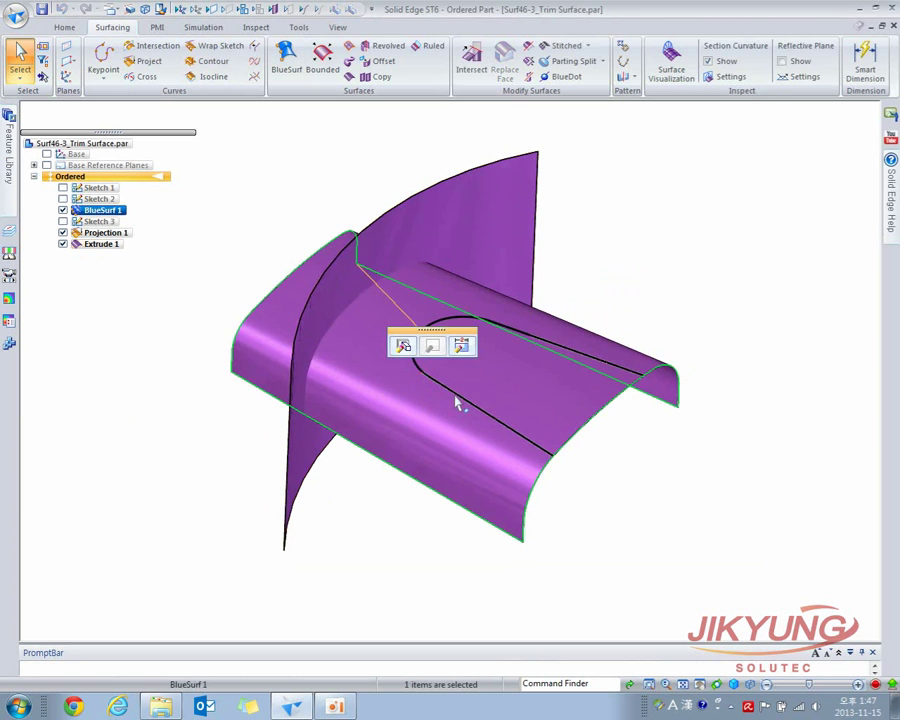
{"action": "left_click", "coordinate": [457, 399]}
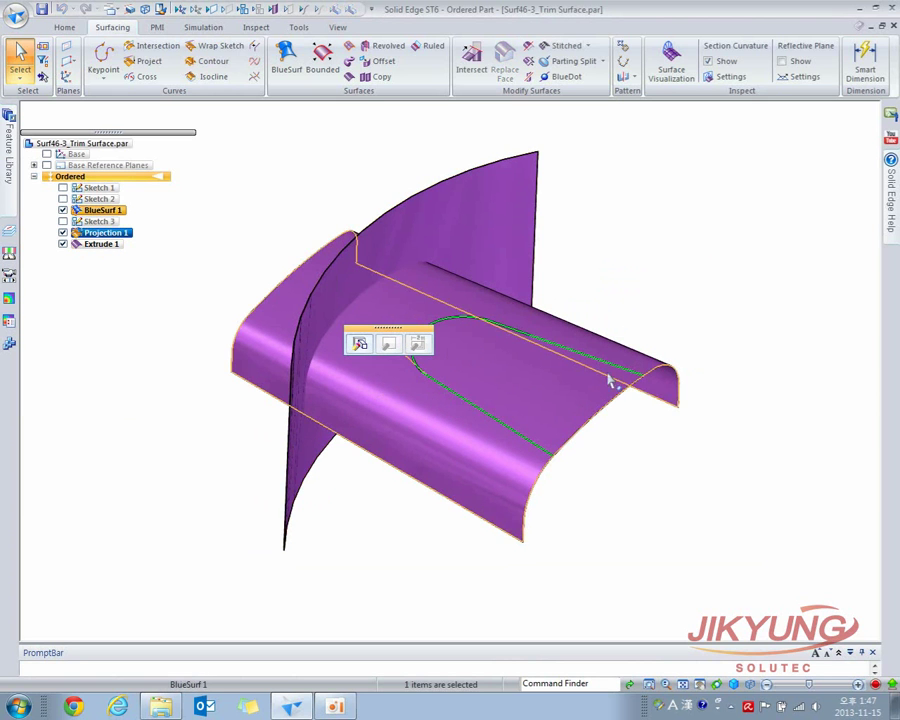
{"action": "left_click", "coordinate": [625, 462]}
{"action": "middle_click_drag", "start_coordinate": [649, 476], "coordinate": [578, 447]}
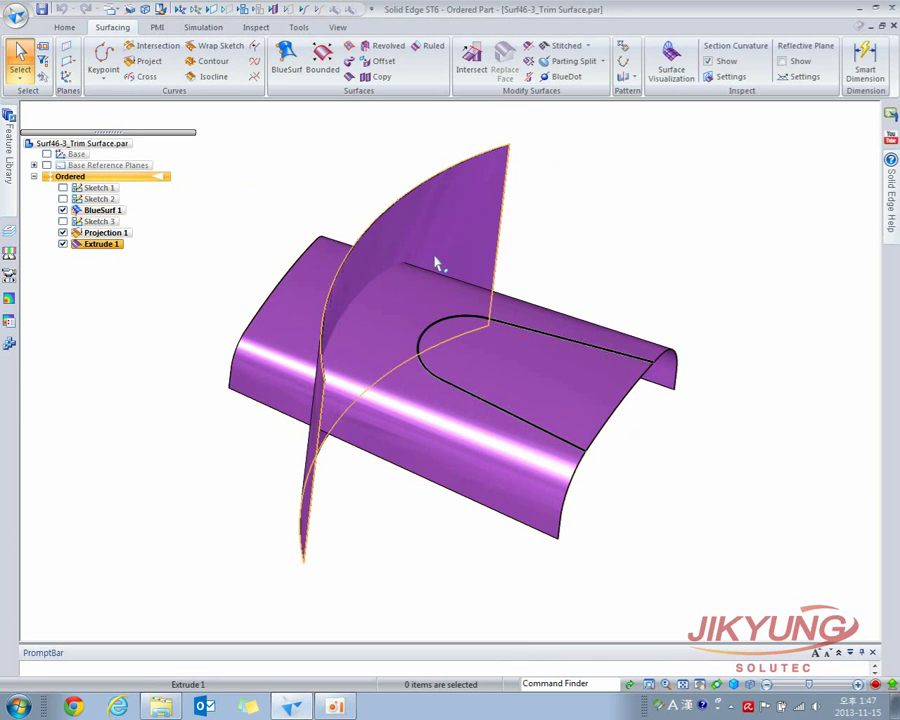
{"action": "middle_click_drag", "start_coordinate": [412, 307], "coordinate": [396, 295]}
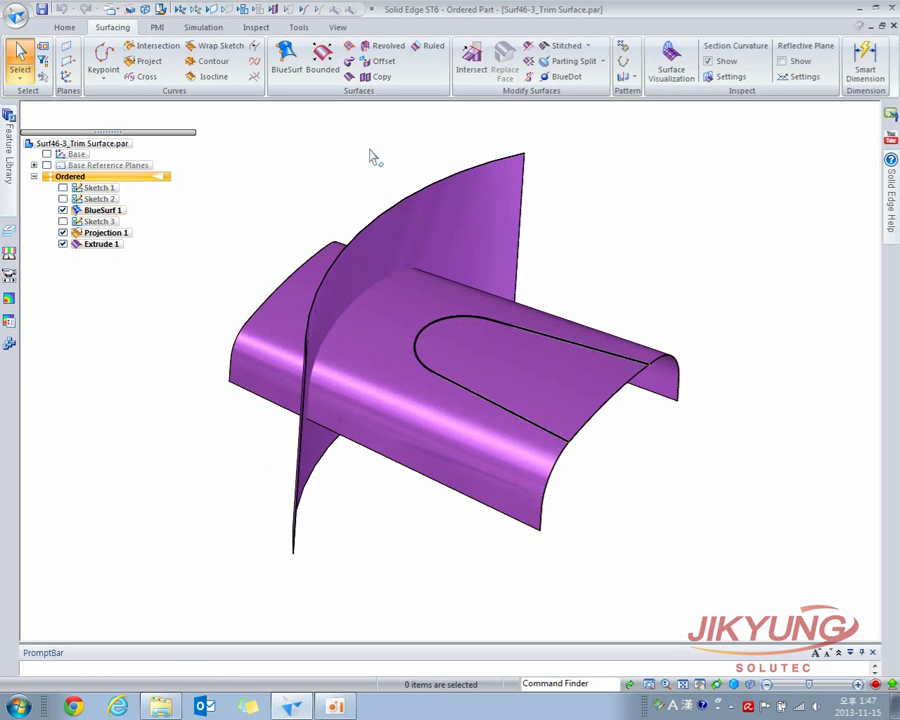
Trim the BlueSurf 1 body with the Projection 1 curve segments, removing the U-shaped region inside the curve, and finish the trim
{"action": "left_click", "coordinate": [528, 46]}
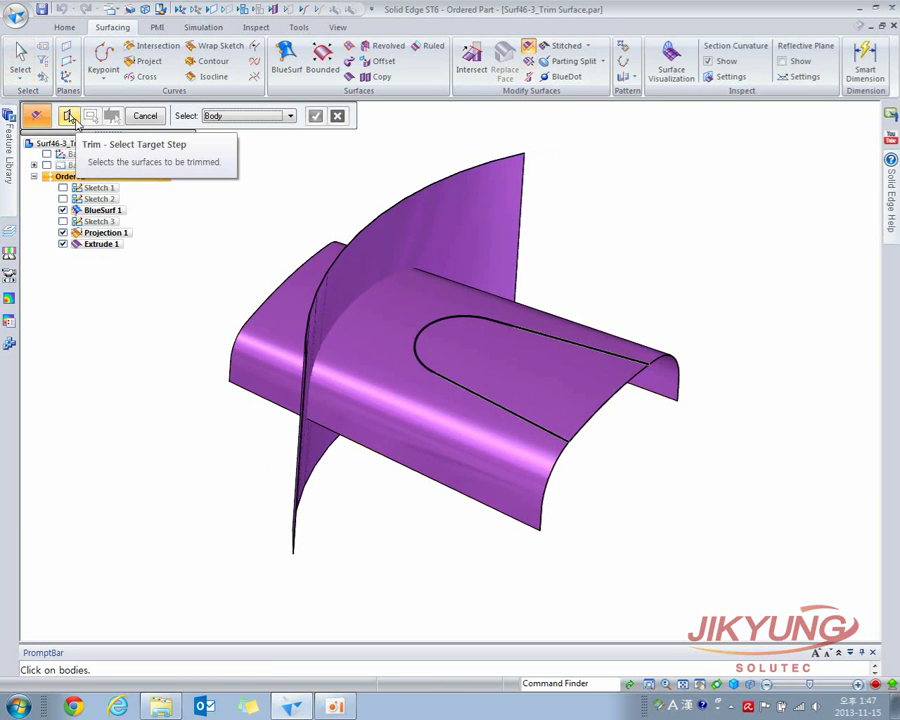
{"action": "left_click", "coordinate": [532, 293]}
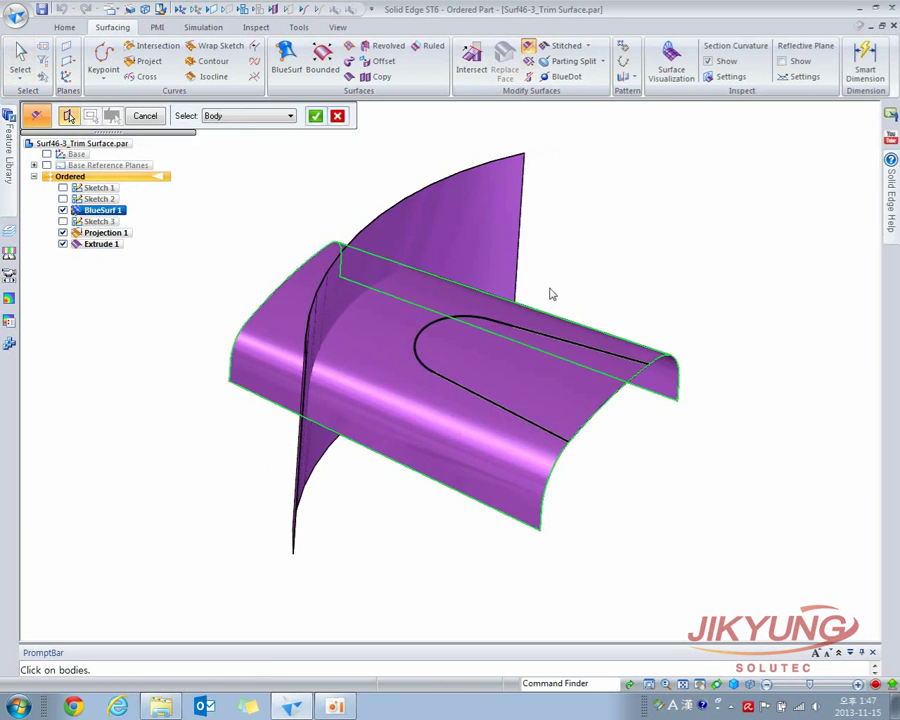
{"action": "left_click", "coordinate": [315, 116]}
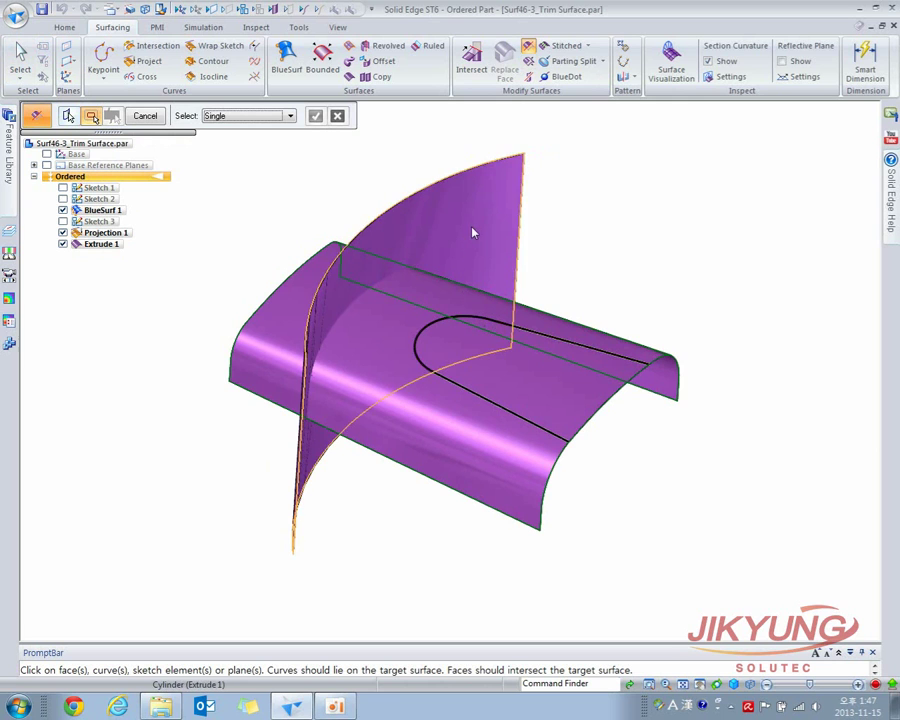
{"action": "left_click", "coordinate": [530, 336]}
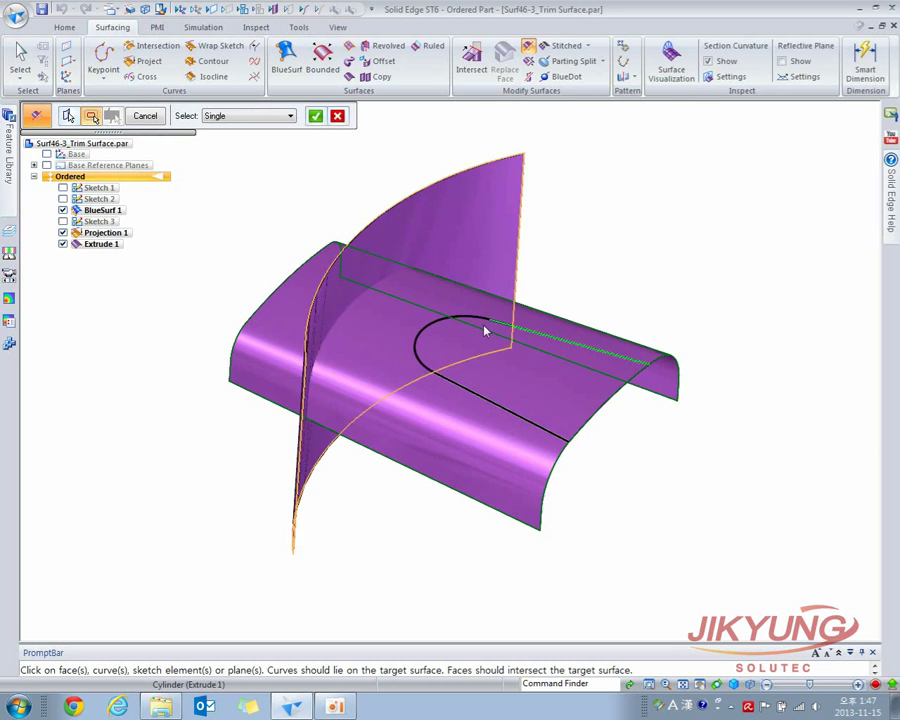
{"action": "left_click", "coordinate": [478, 322]}
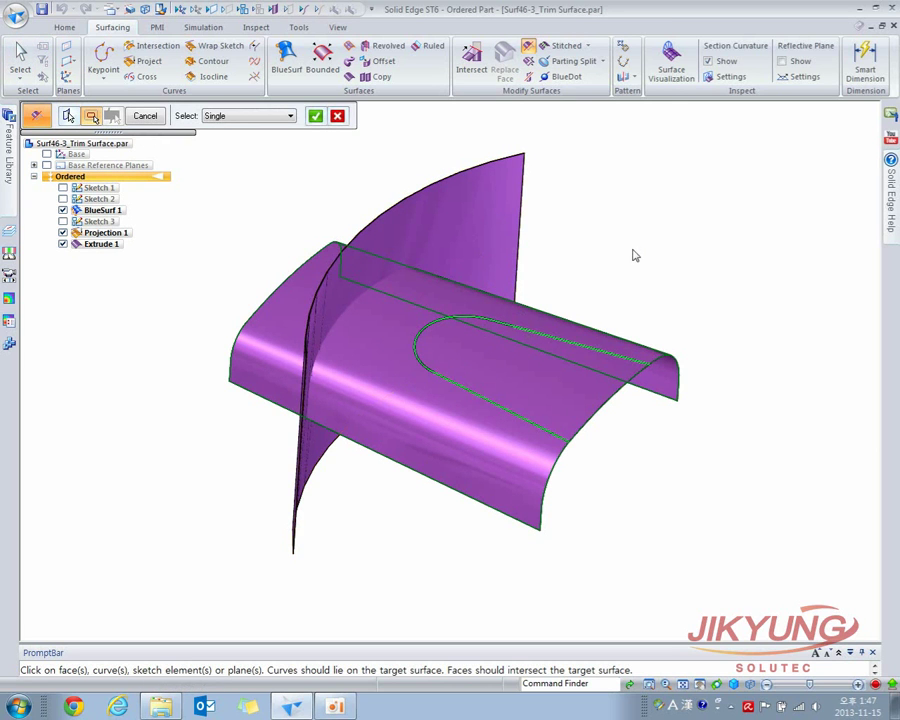
{"action": "left_click", "coordinate": [315, 117]}
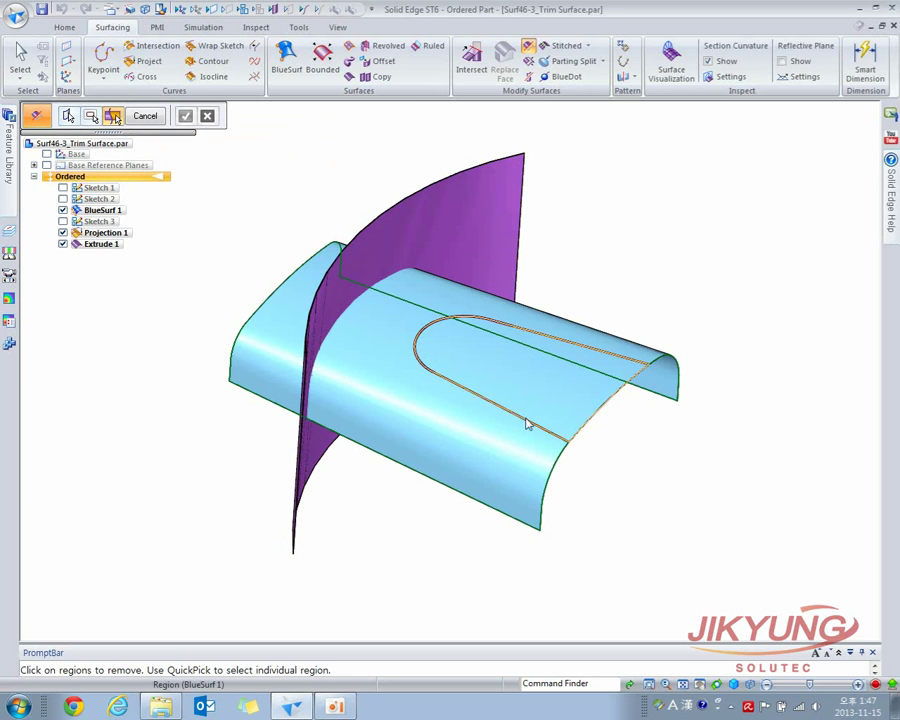
{"action": "left_click", "coordinate": [483, 371]}
{"action": "middle_click_drag", "start_coordinate": [563, 419], "coordinate": [624, 443]}
{"action": "right_click", "coordinate": [620, 474]}
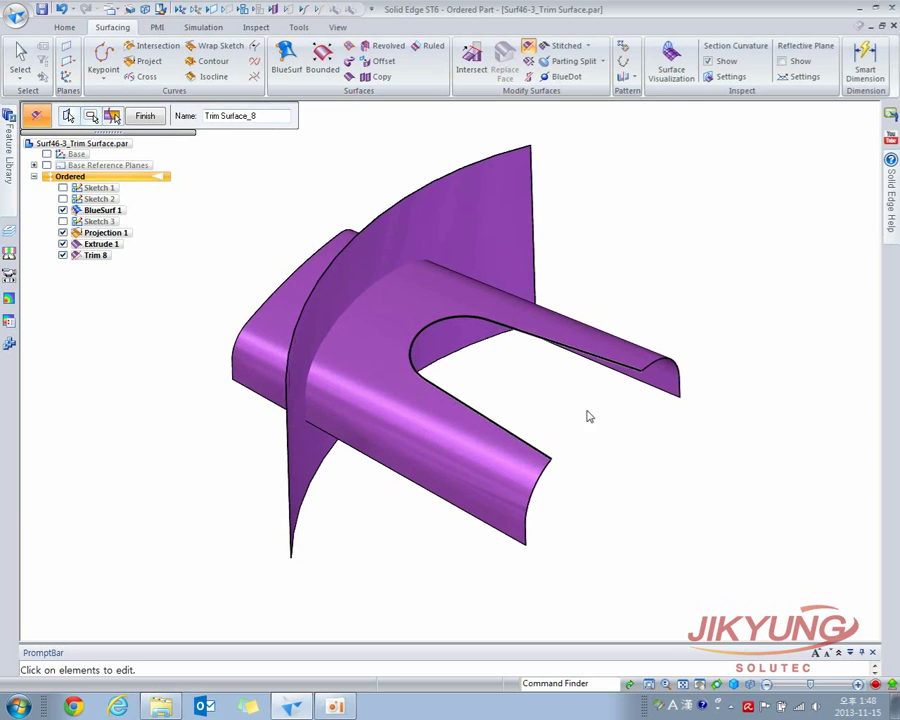
{"action": "mouse_move", "coordinate": [620, 434]}
{"action": "middle_mouse_down"}
{"action": "mouse_move", "coordinate": [619, 448]}
{"action": "mouse_move", "coordinate": [605, 422]}
{"action": "middle_mouse_up"}
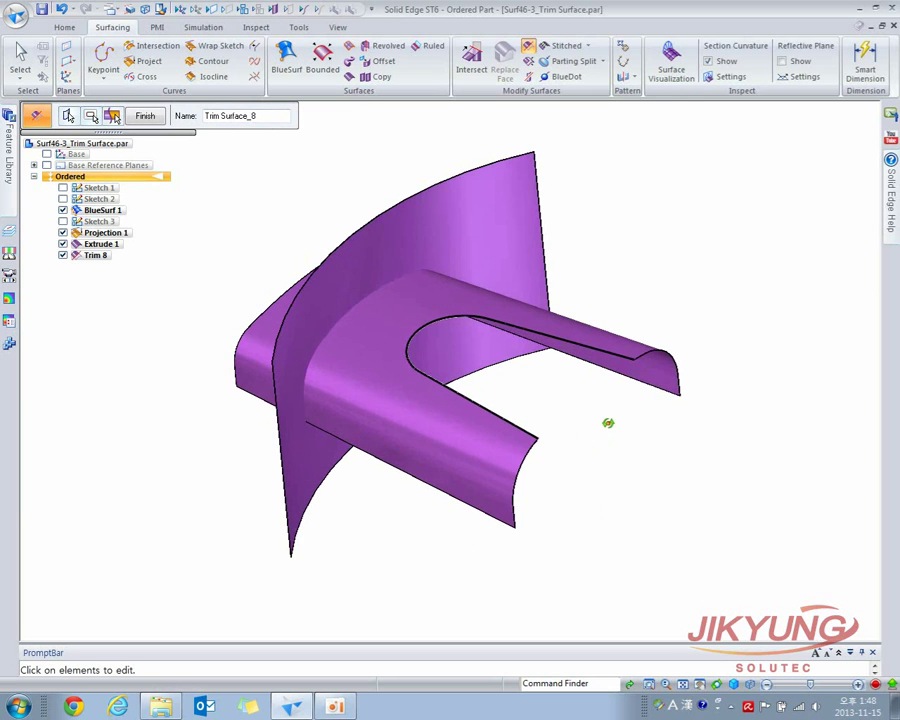
{"action": "left_click", "coordinate": [146, 117]}
Trim the BlueSurf 1 body with the Extrude 1 surface, removing the short region behind the curved wall
{"action": "middle_click_drag", "start_coordinate": [438, 249], "coordinate": [452, 185]}
{"action": "left_click", "coordinate": [68, 116]}
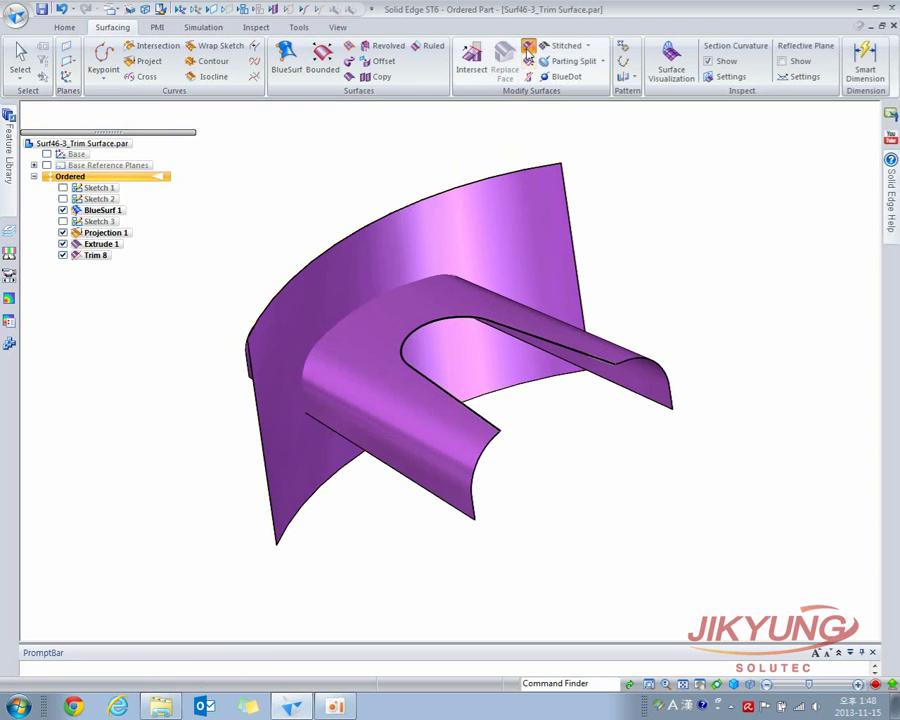
{"action": "left_click", "coordinate": [460, 297]}
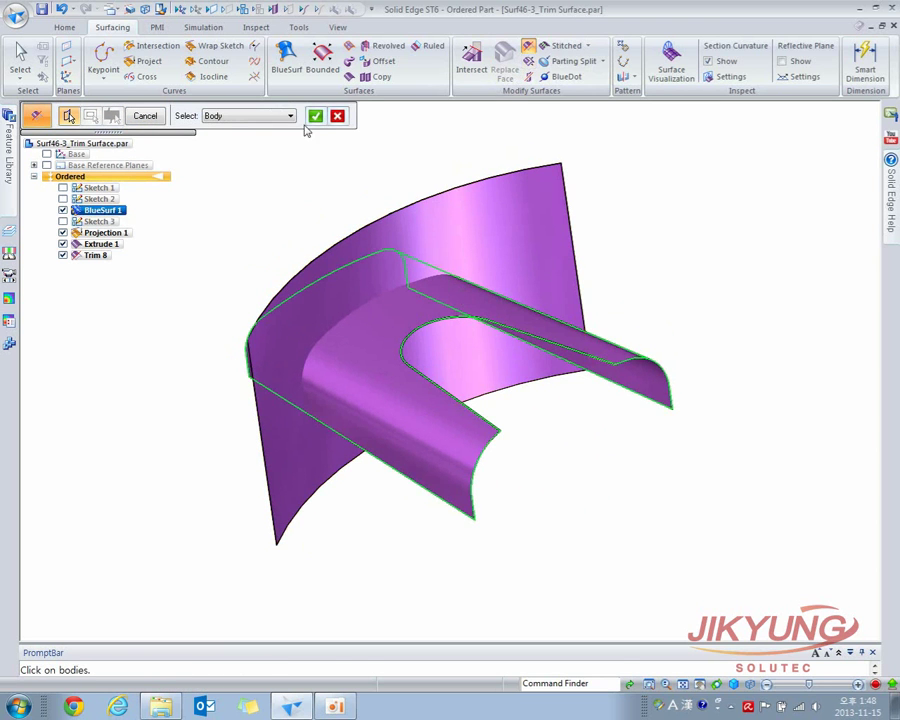
{"action": "right_click", "coordinate": [306, 136]}
{"action": "left_click", "coordinate": [476, 231]}
{"action": "middle_click_drag", "start_coordinate": [332, 199], "coordinate": [417, 225]}
{"action": "right_click", "coordinate": [318, 277]}
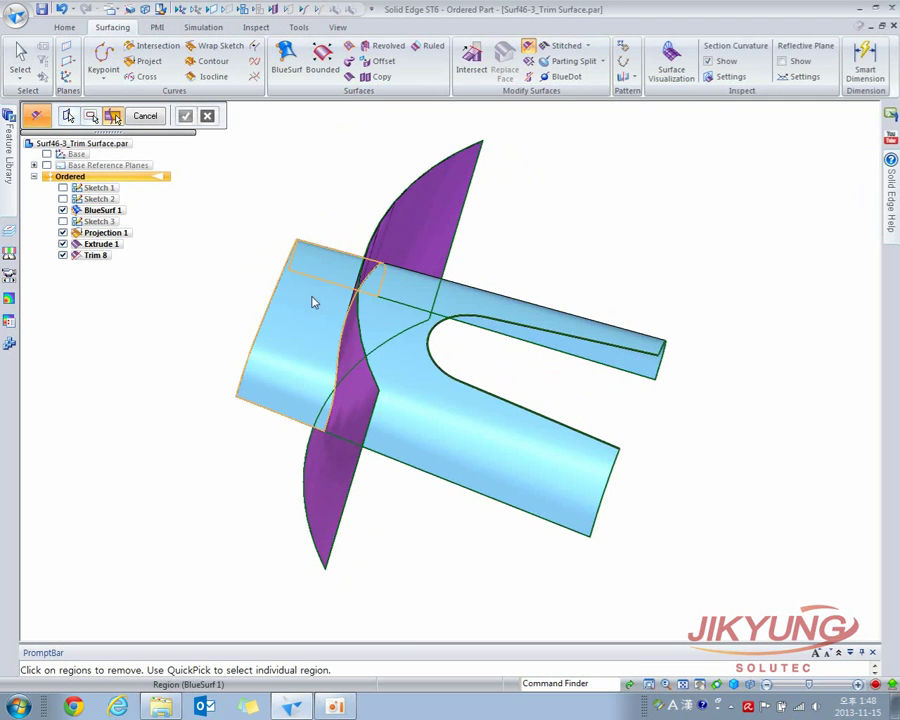
{"action": "left_click", "coordinate": [306, 294]}
{"action": "right_click", "coordinate": [249, 274]}
{"action": "middle_click_drag", "start_coordinate": [247, 278], "coordinate": [186, 226]}
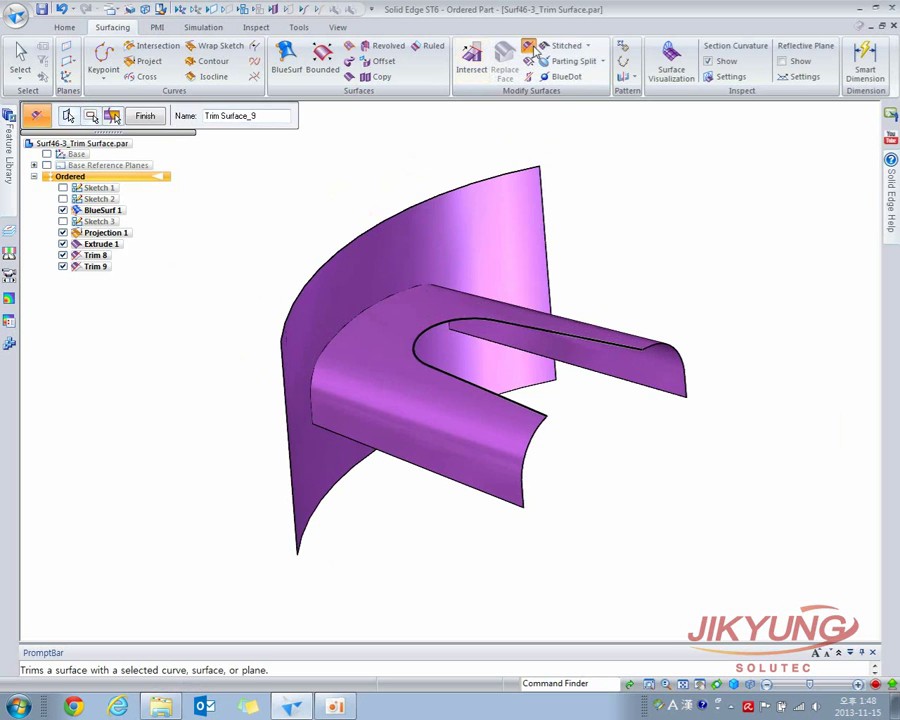
Trim the Extrude 1 body with the BlueSurf 1 face, removing the wall region outside the BlueSurf profile
{"action": "left_click", "coordinate": [528, 47]}
{"action": "left_click", "coordinate": [436, 248]}
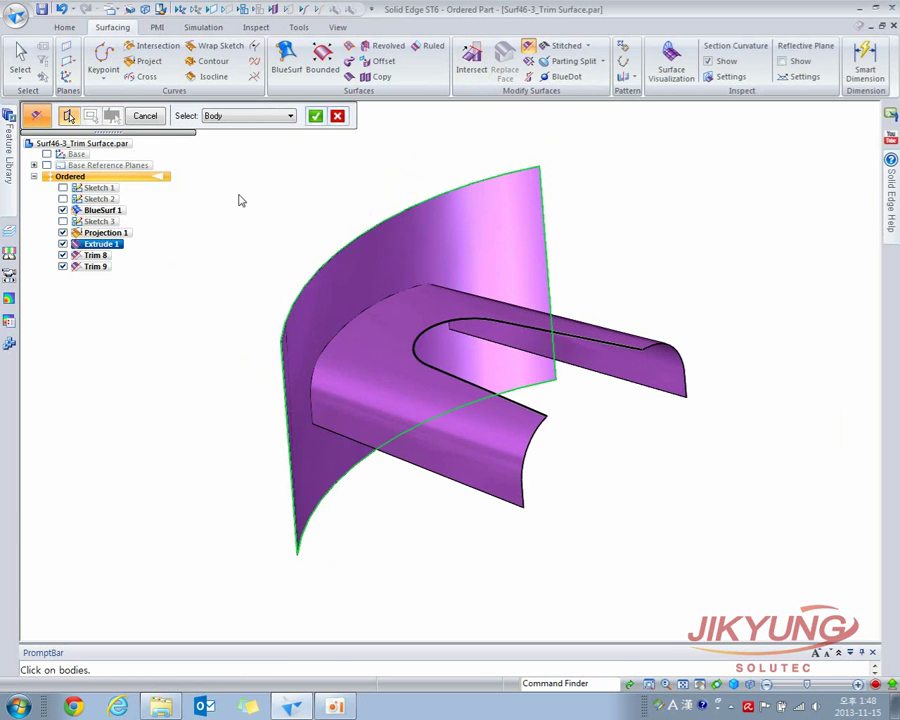
{"action": "left_click", "coordinate": [316, 117]}
{"action": "left_click", "coordinate": [395, 311]}
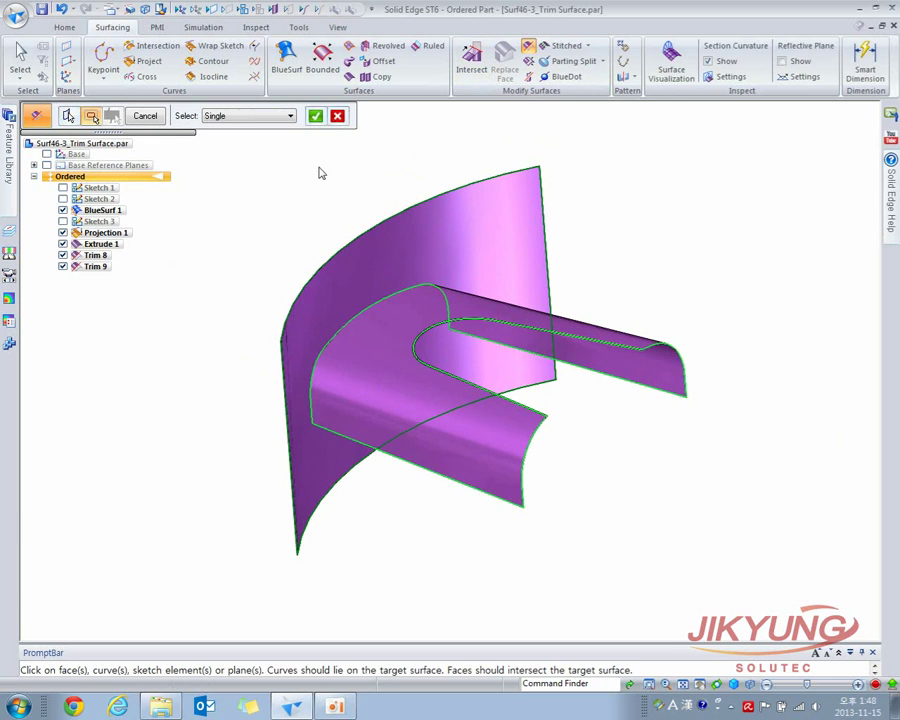
{"action": "left_click", "coordinate": [316, 118]}
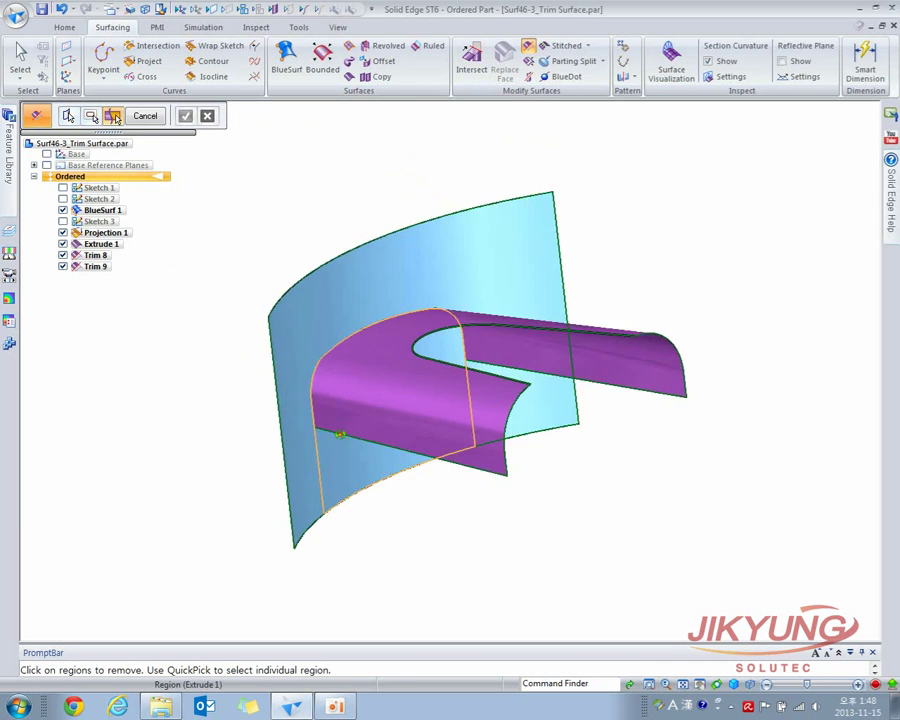
{"action": "left_click", "coordinate": [301, 468]}
{"action": "right_click", "coordinate": [247, 488]}
{"action": "middle_click_drag", "start_coordinate": [252, 467], "coordinate": [446, 446]}
{"action": "scroll", "coordinate": [430, 483], "scroll_direction": "up", "scroll_amount": 3}
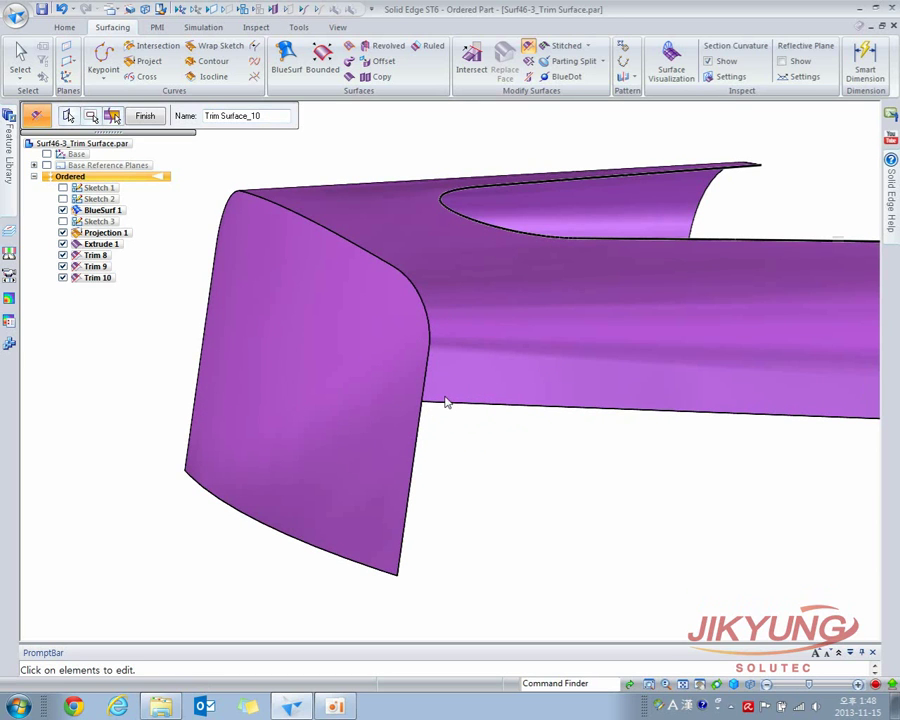
{"action": "middle_click_drag", "start_coordinate": [437, 544], "coordinate": [468, 370]}
Round the junction of the Extrude 1 and BlueSurf 1 faces with a tangent continuous 5 mm surface blend, and leave the Round command
{"action": "left_click", "coordinate": [63, 27]}
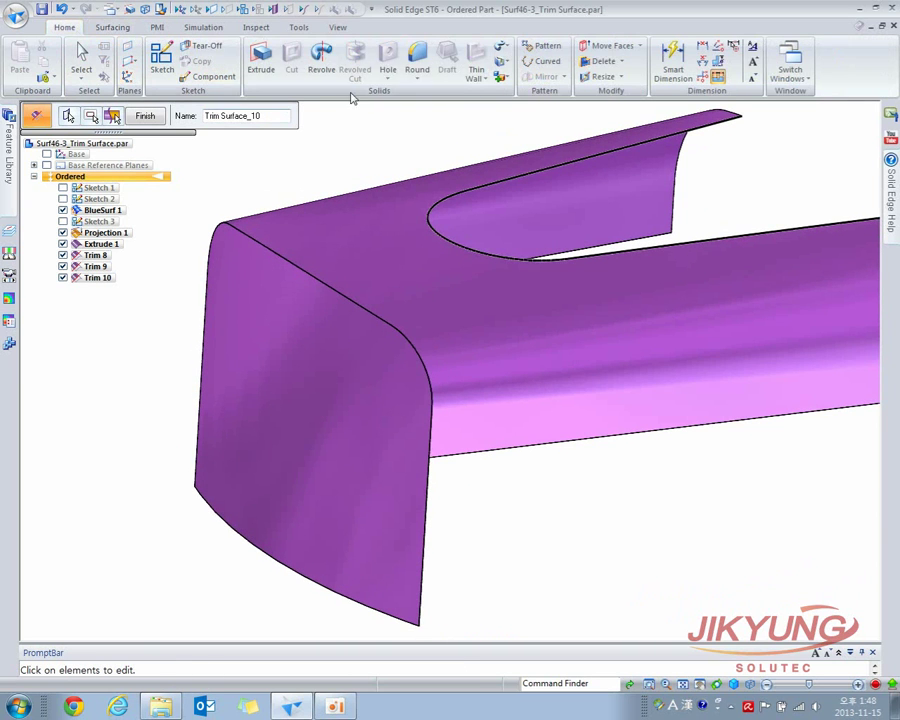
{"action": "left_click", "coordinate": [417, 60]}
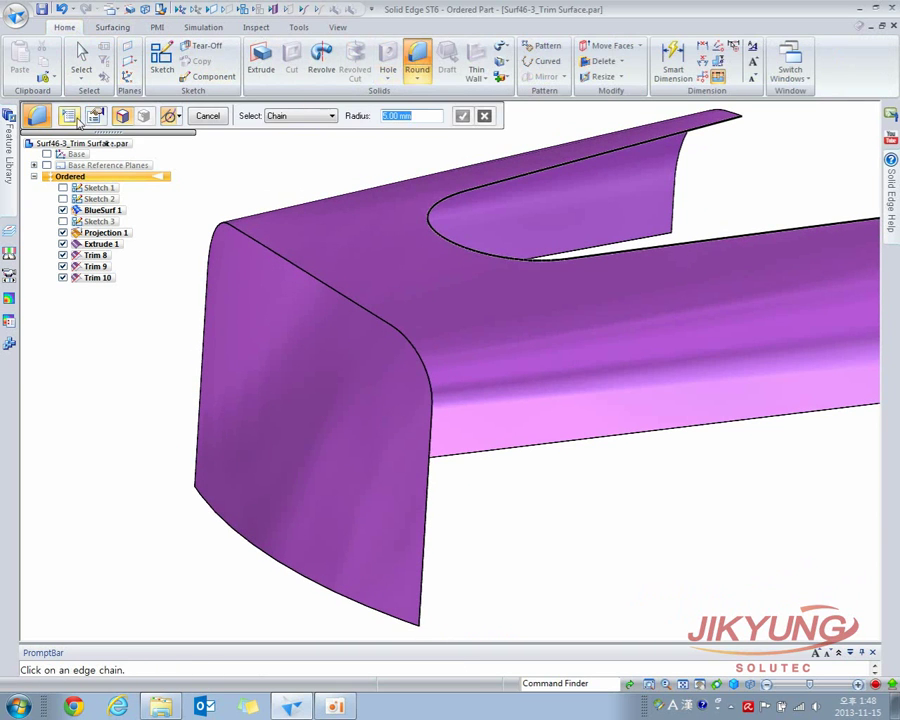
{"action": "left_click", "coordinate": [70, 116]}
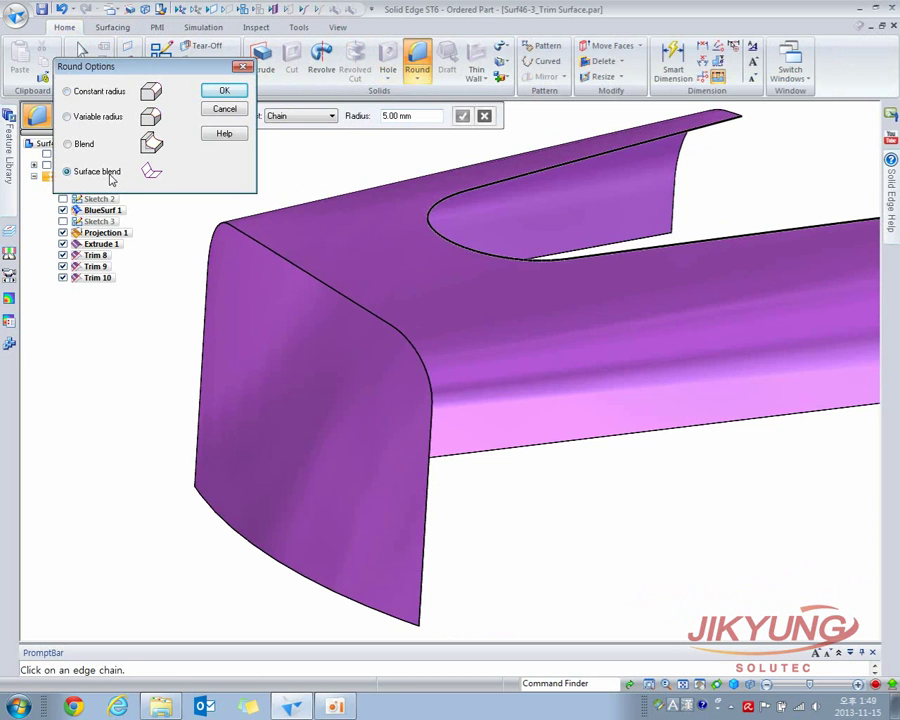
{"action": "left_click", "coordinate": [220, 94]}
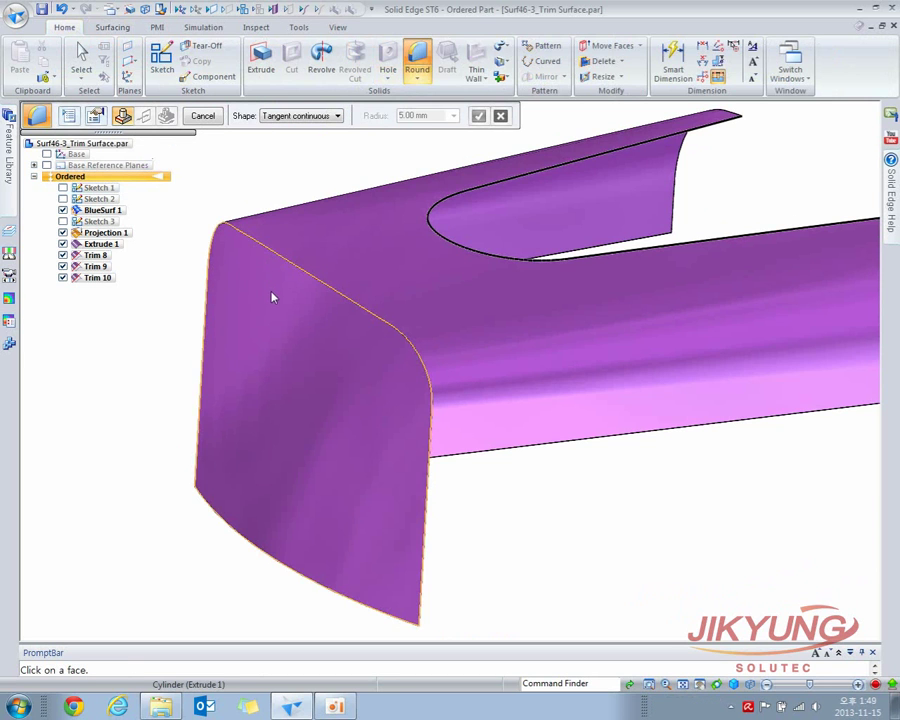
{"action": "left_click", "coordinate": [347, 260]}
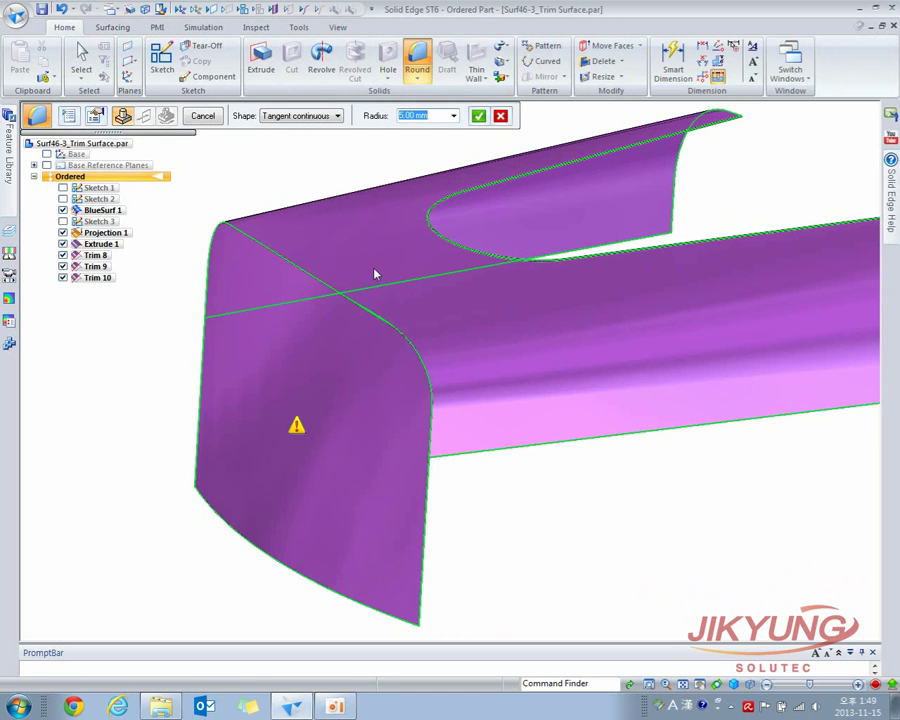
{"action": "left_click", "coordinate": [478, 116]}
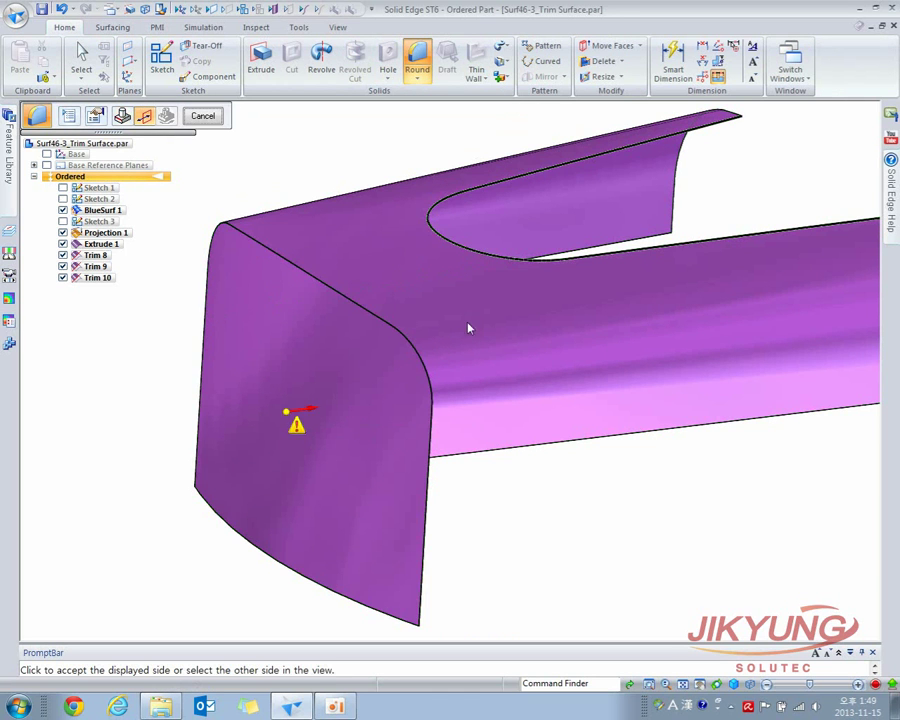
{"action": "left_click", "coordinate": [466, 426]}
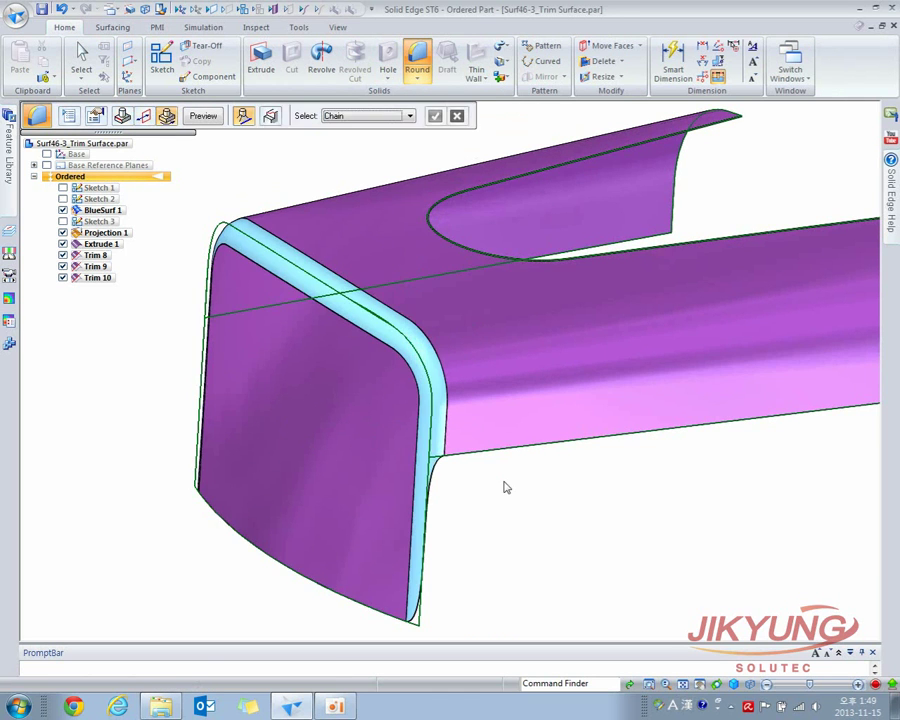
{"action": "middle_click_drag", "start_coordinate": [505, 473], "coordinate": [516, 424]}
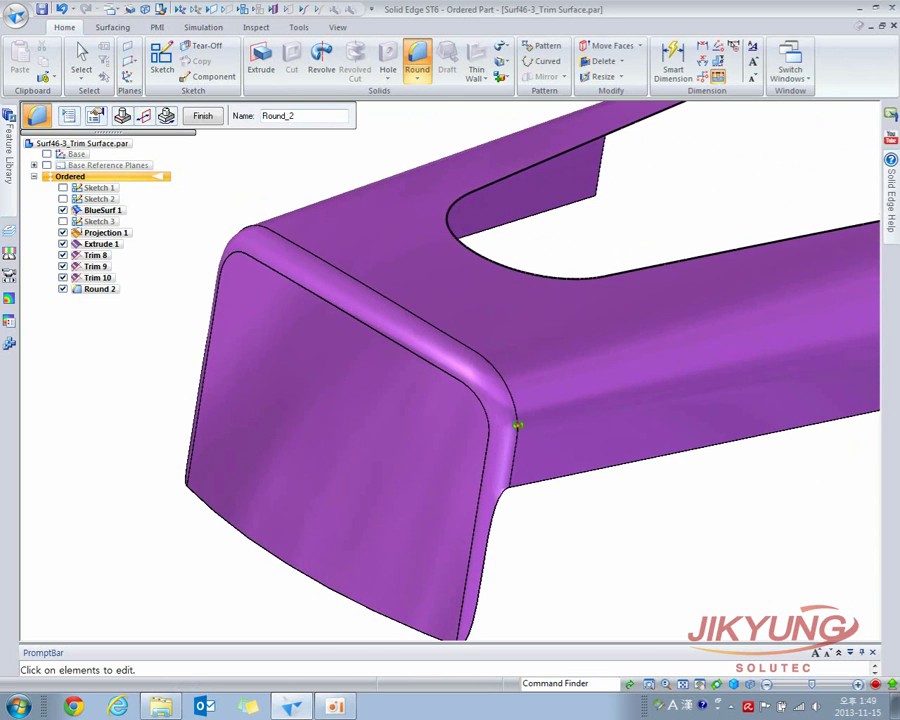
{"action": "left_click", "coordinate": [113, 27]}
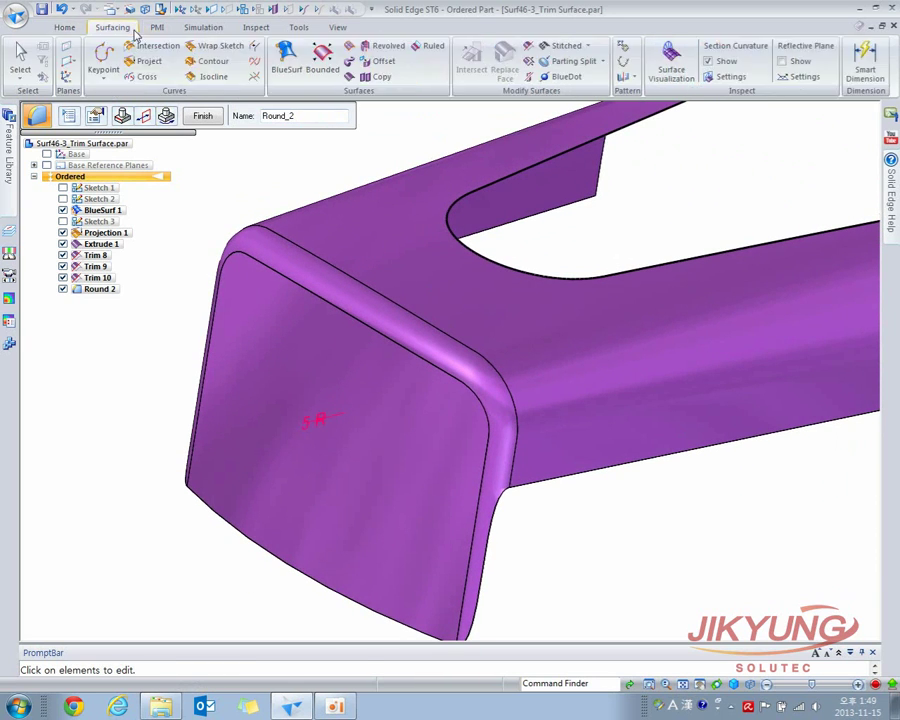
{"action": "left_click", "coordinate": [202, 117]}
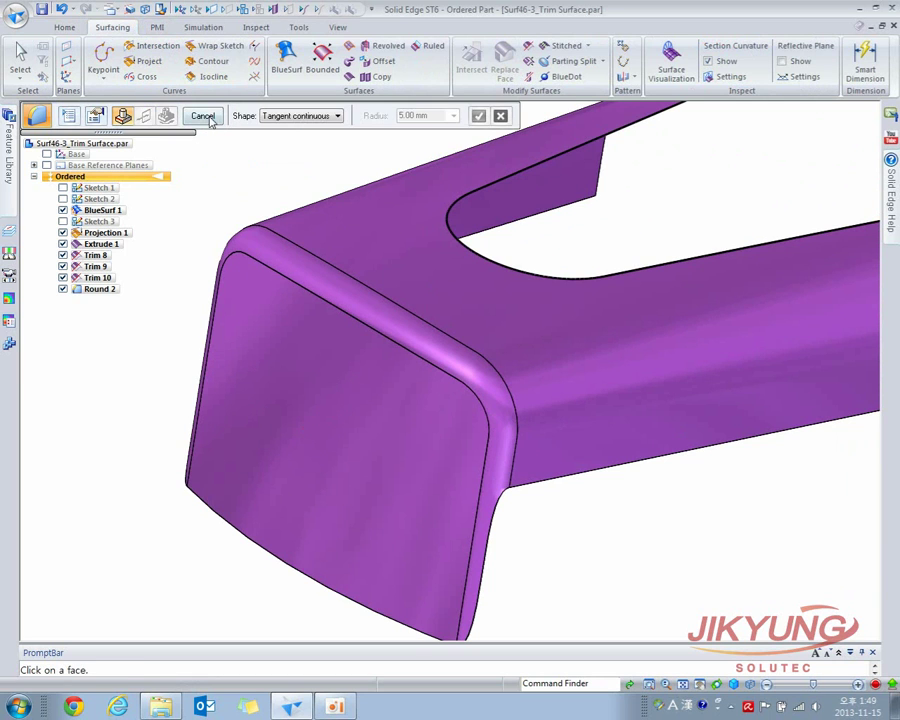
{"action": "left_click", "coordinate": [203, 117]}
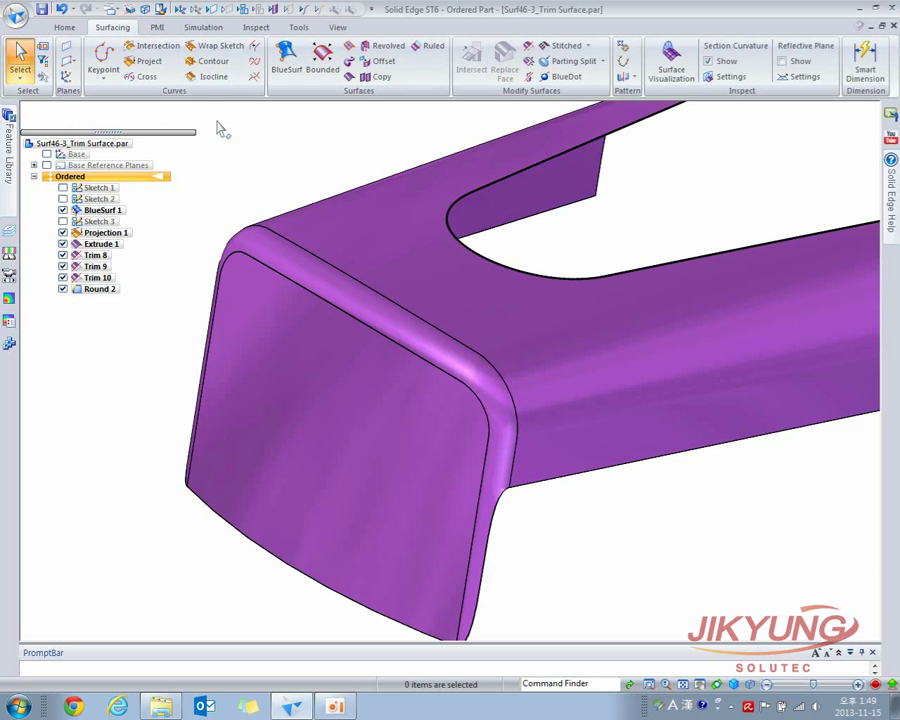
Open the part file Surf46-4_Extend.par from the Section 46 folder
{"action": "middle_click_drag", "start_coordinate": [294, 166], "coordinate": [335, 143]}
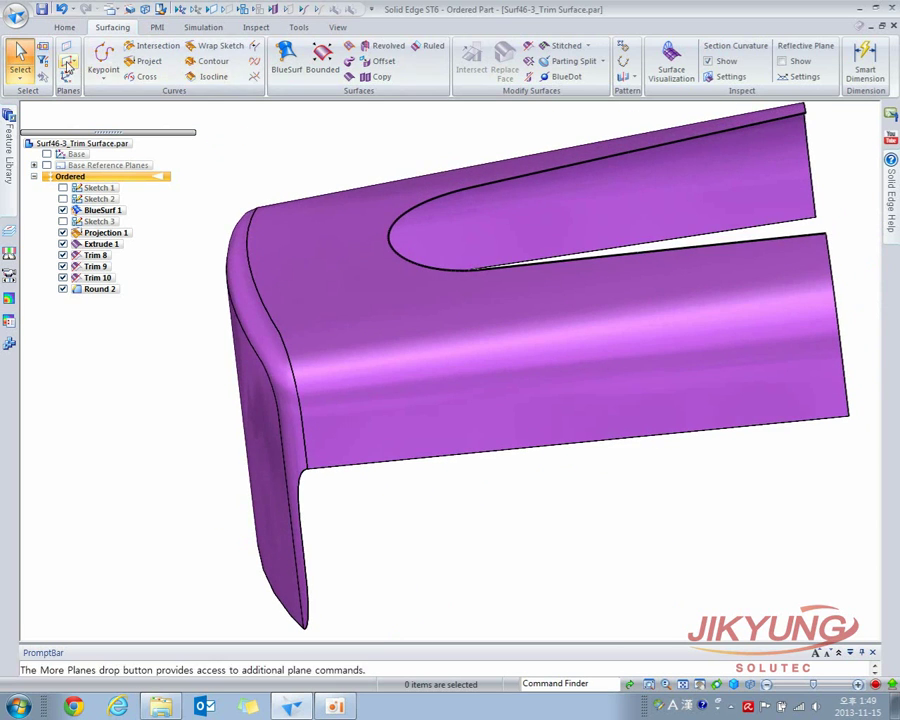
{"action": "left_click", "coordinate": [18, 20]}
{"action": "left_click", "coordinate": [20, 69]}
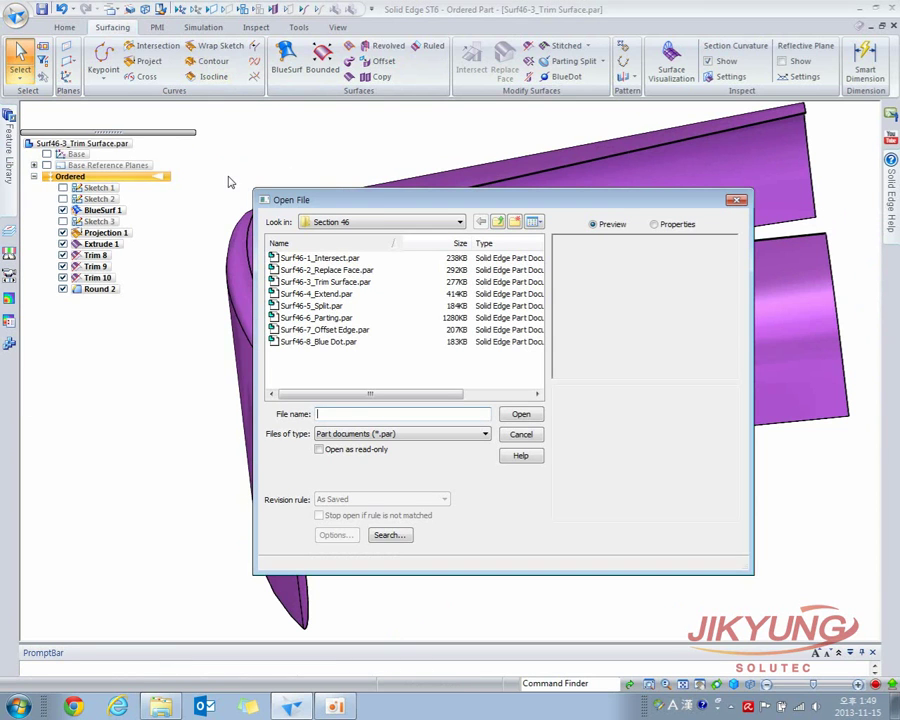
{"action": "double_click", "coordinate": [310, 294]}
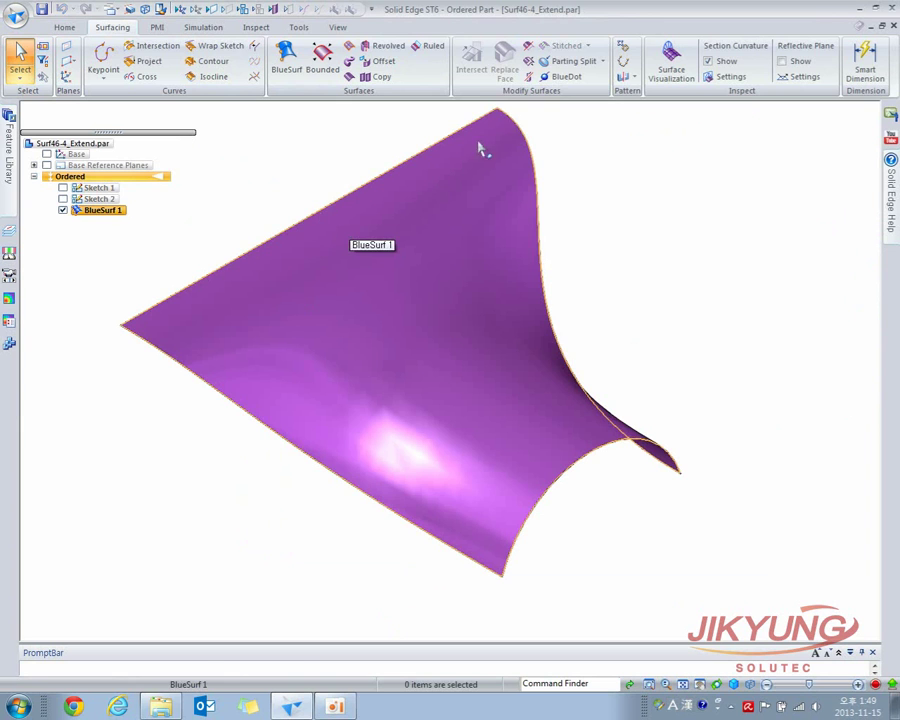
Start an Extend of BlueSurf 1 from its long straight edge and preview it with the Linear extent type
{"action": "left_click", "coordinate": [529, 61]}
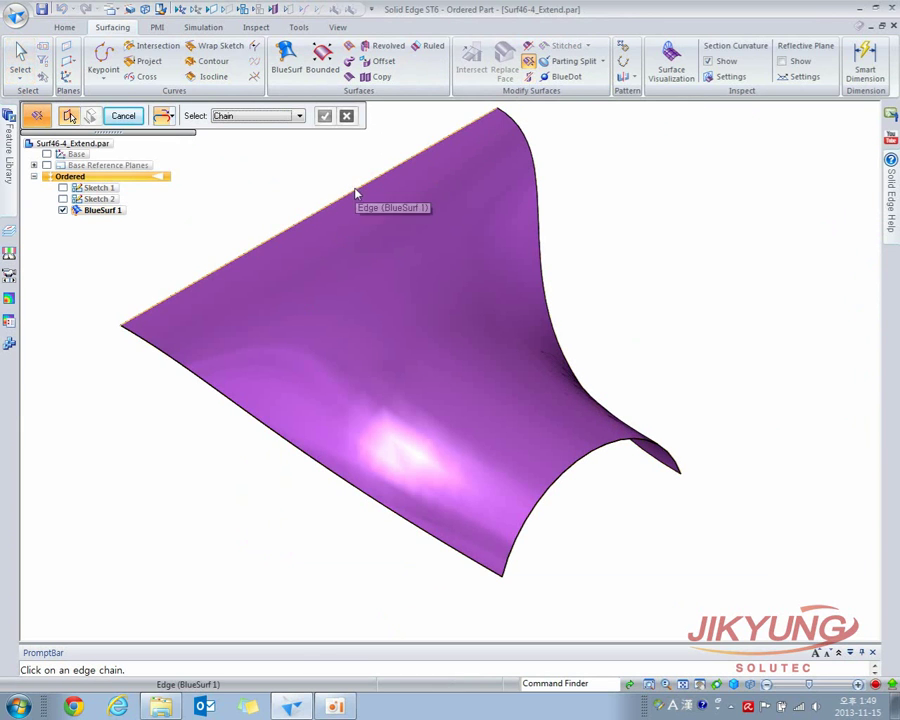
{"action": "left_click", "coordinate": [320, 210]}
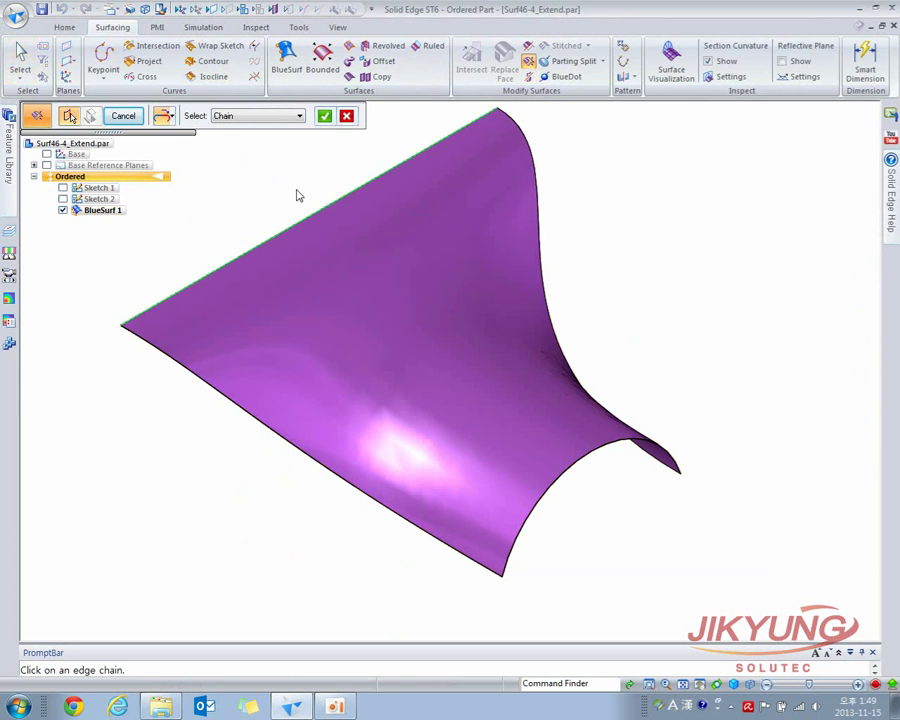
{"action": "left_click", "coordinate": [330, 117]}
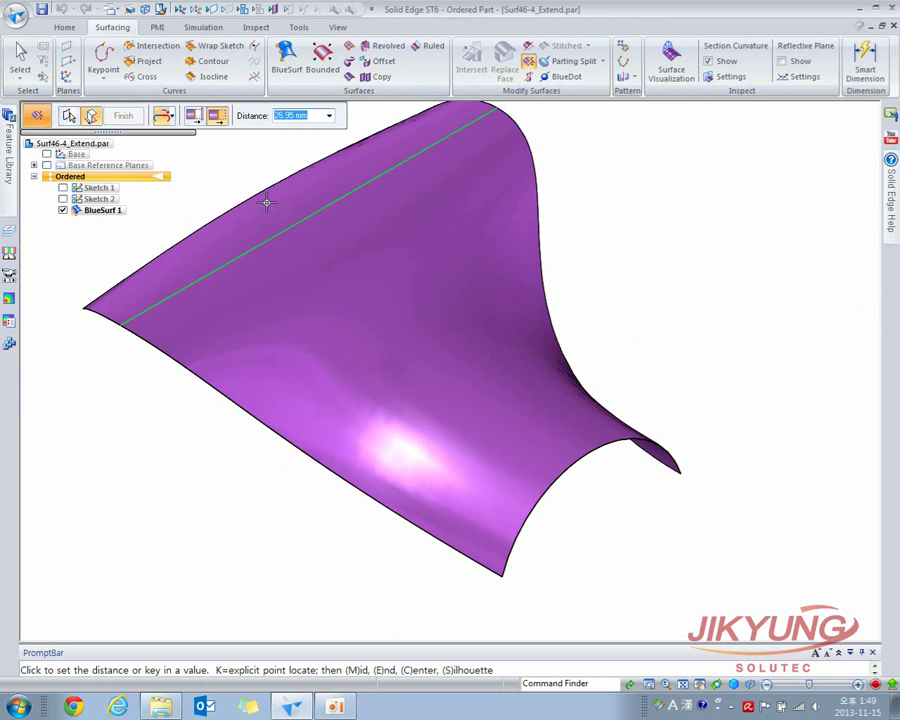
{"action": "middle_click_drag", "start_coordinate": [257, 197], "coordinate": [356, 159]}
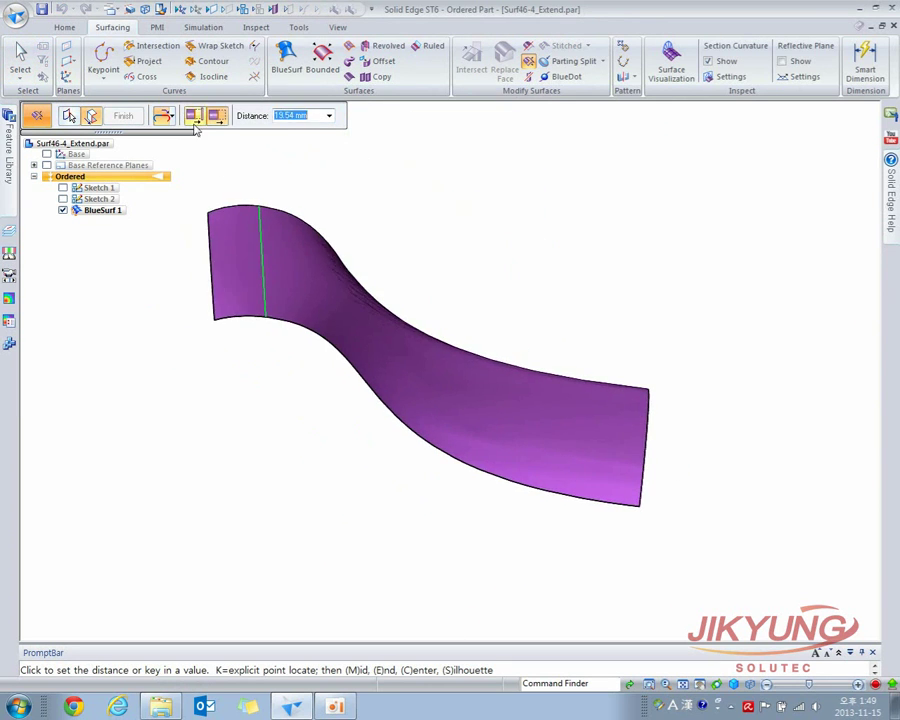
{"action": "left_click", "coordinate": [171, 118]}
{"action": "left_click", "coordinate": [188, 137]}
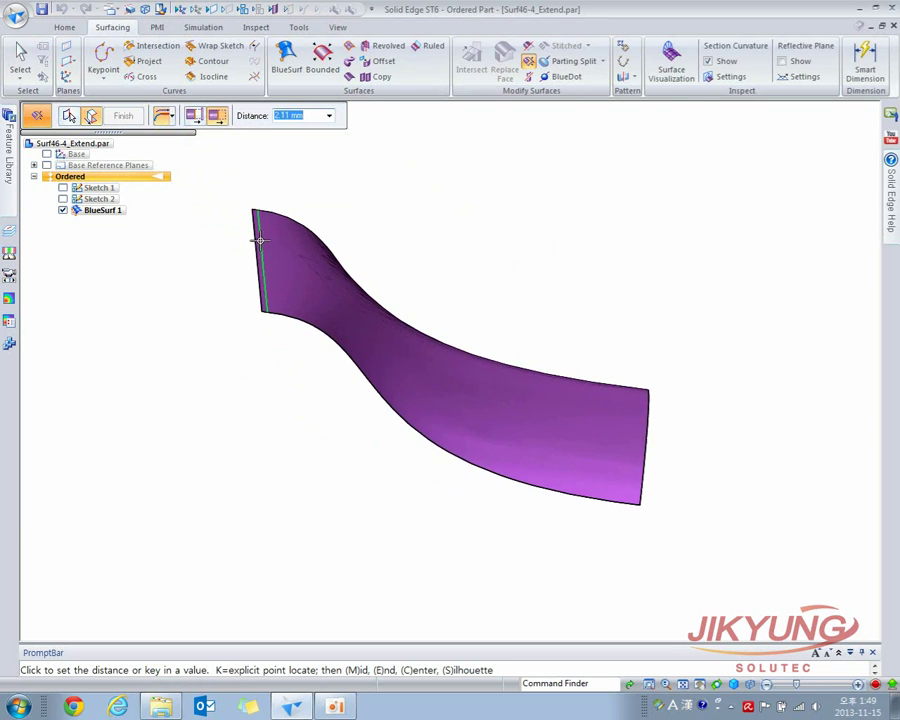
{"action": "mouse_move", "coordinate": [117, 256]}
{"action": "middle_mouse_down"}
{"action": "mouse_move", "coordinate": [110, 227]}
{"action": "mouse_move", "coordinate": [129, 231]}
{"action": "mouse_move", "coordinate": [116, 236]}
{"action": "middle_mouse_up"}
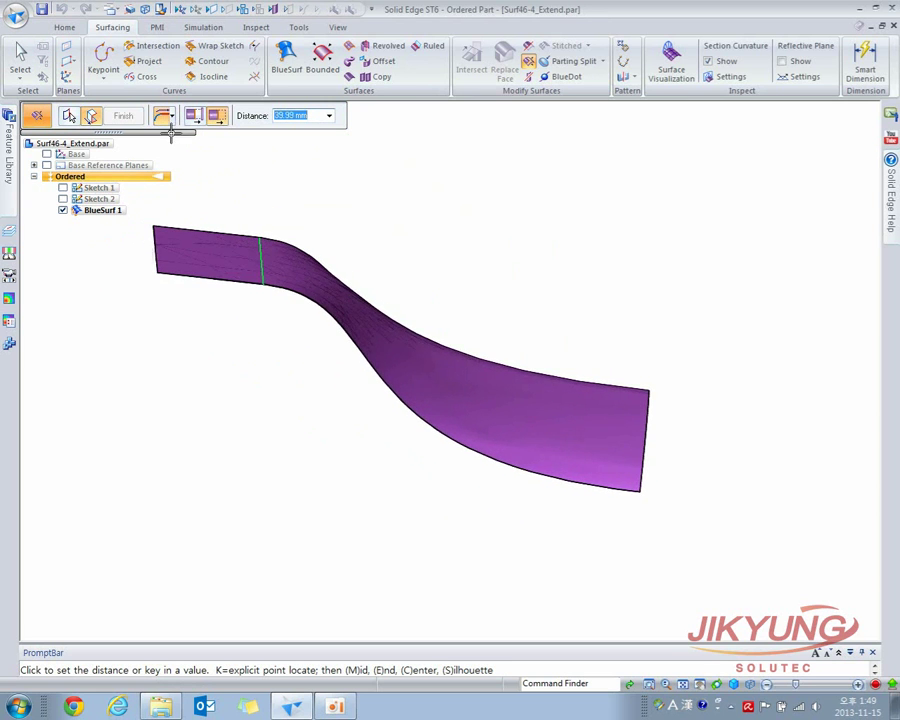
Preview the straight-edge extension of BlueSurf 1 with the Curvature Continuous extent type
{"action": "left_click", "coordinate": [165, 116]}
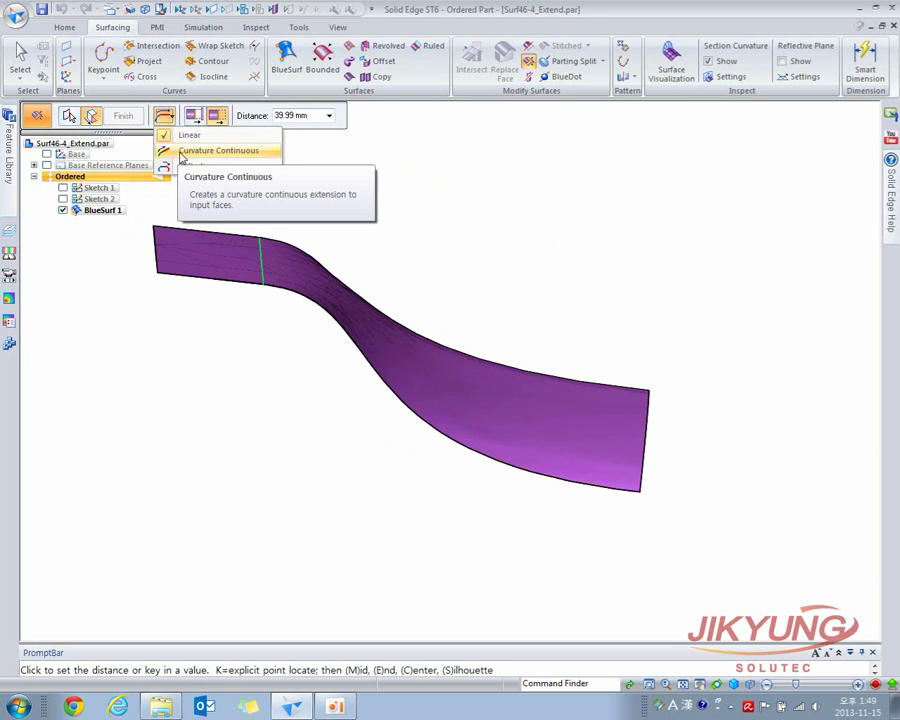
{"action": "left_click", "coordinate": [203, 151]}
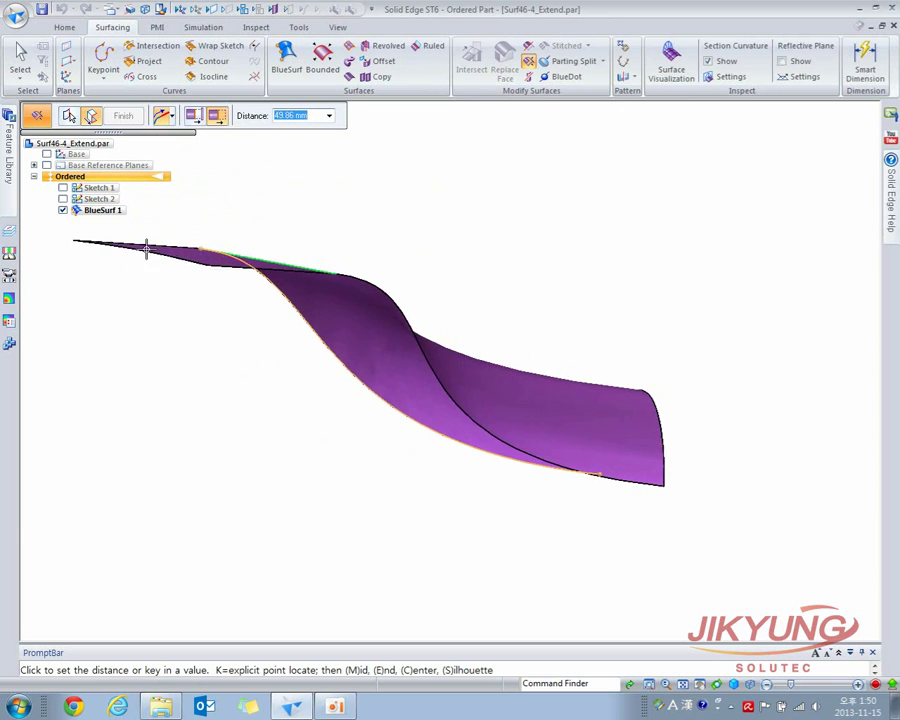
{"action": "middle_click_drag", "start_coordinate": [151, 265], "coordinate": [117, 269]}
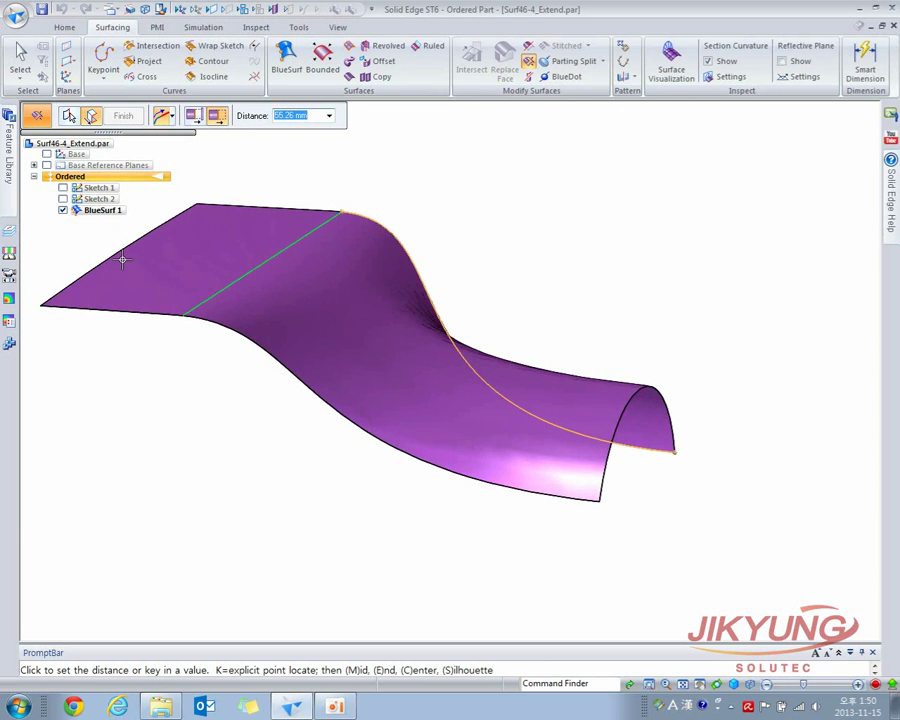
Reselect the S-curved side edge of BlueSurf 1 as the edge to extend and preview a Linear extension from it
{"action": "left_click", "coordinate": [68, 115]}
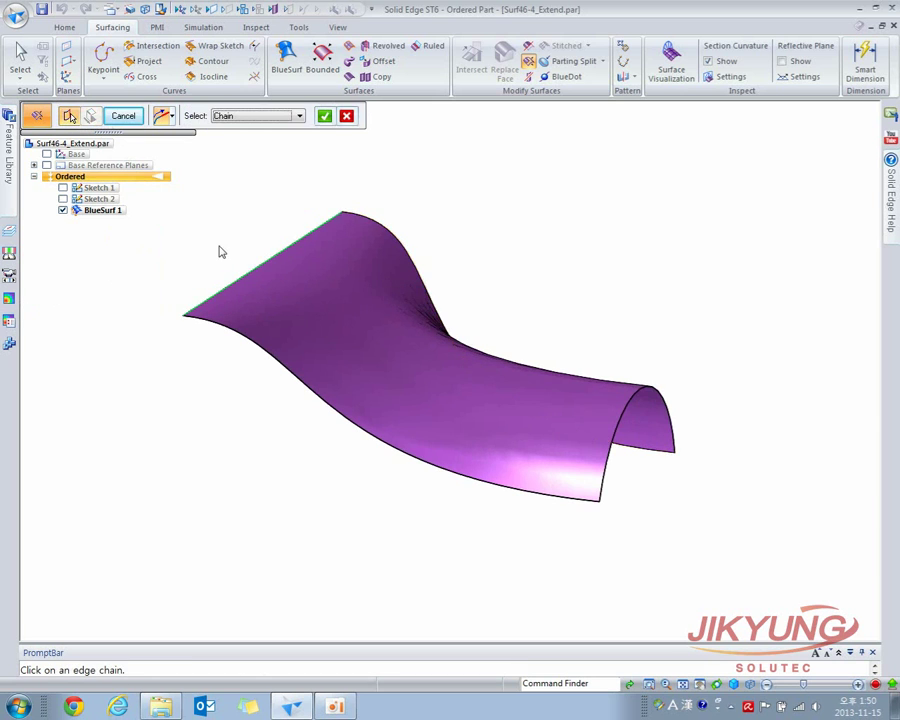
{"action": "middle_click_drag", "start_coordinate": [344, 185], "coordinate": [209, 273]}
{"action": "left_click", "coordinate": [151, 374]}
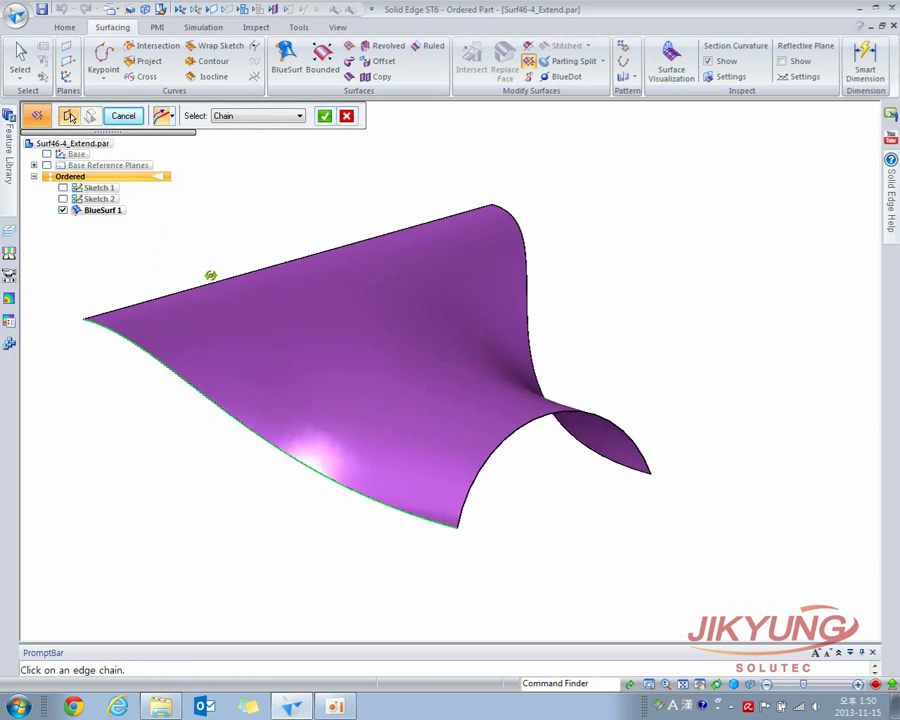
{"action": "right_click", "coordinate": [292, 131]}
{"action": "left_click", "coordinate": [163, 115]}
{"action": "left_click", "coordinate": [172, 144]}
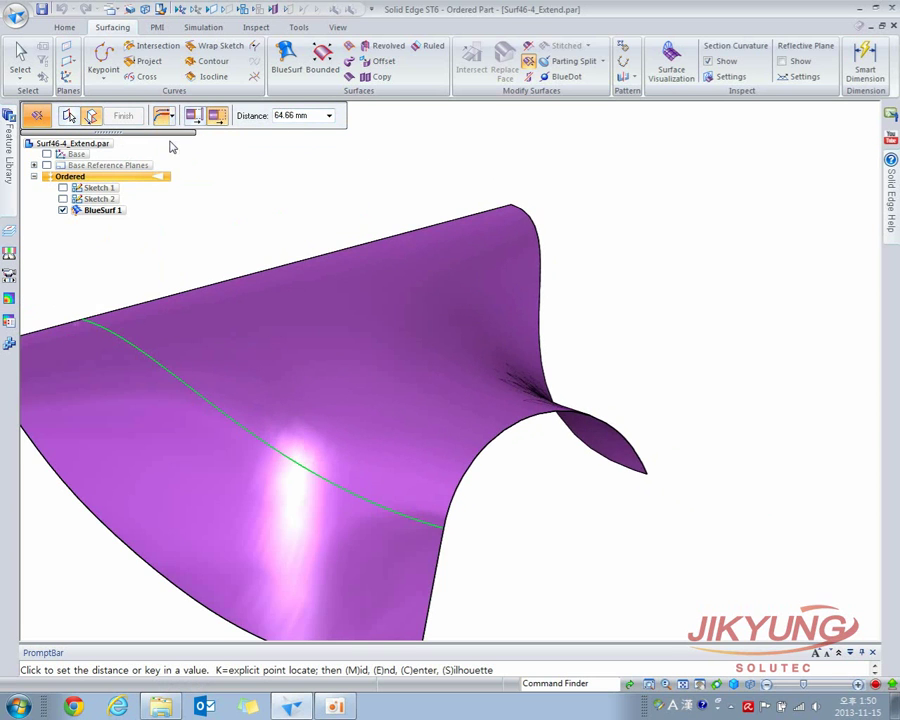
{"action": "scroll", "coordinate": [181, 361], "scroll_direction": "down", "scroll_amount": 3}
{"action": "middle_click_drag", "start_coordinate": [181, 375], "coordinate": [123, 342]}
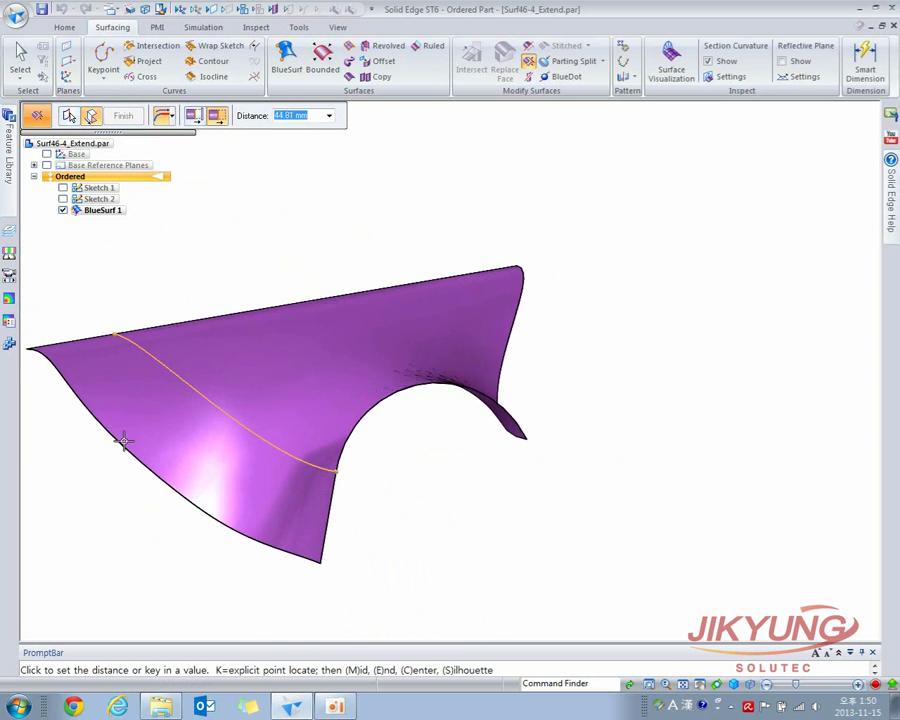
{"action": "middle_click_drag", "start_coordinate": [165, 518], "coordinate": [237, 489]}
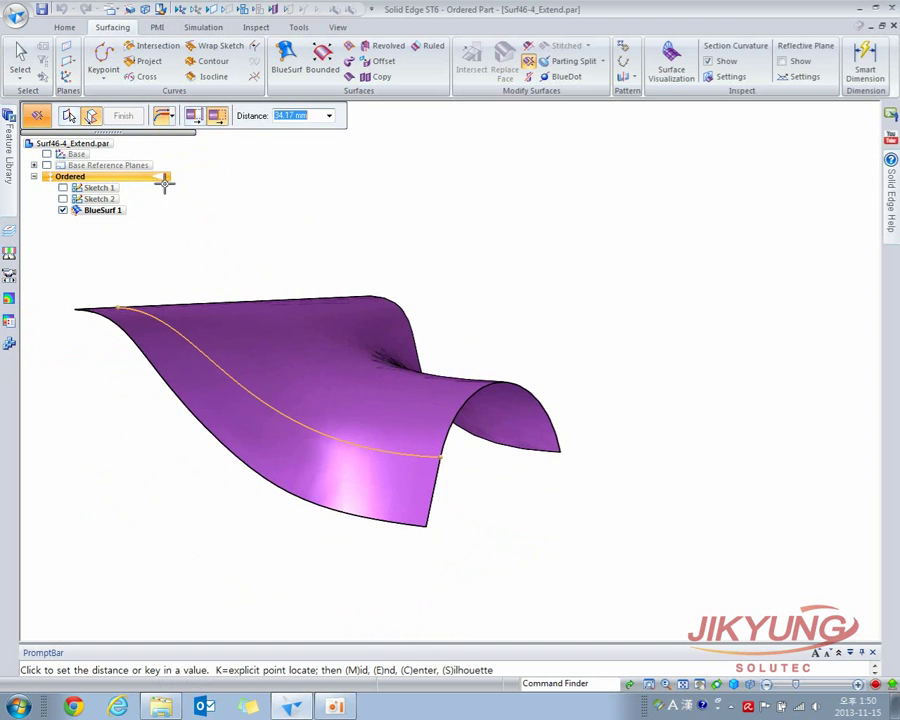
Preview the extension from the S-curved side edge with the Curvature Continuous extent type
{"action": "left_click", "coordinate": [170, 118]}
{"action": "left_click", "coordinate": [182, 152]}
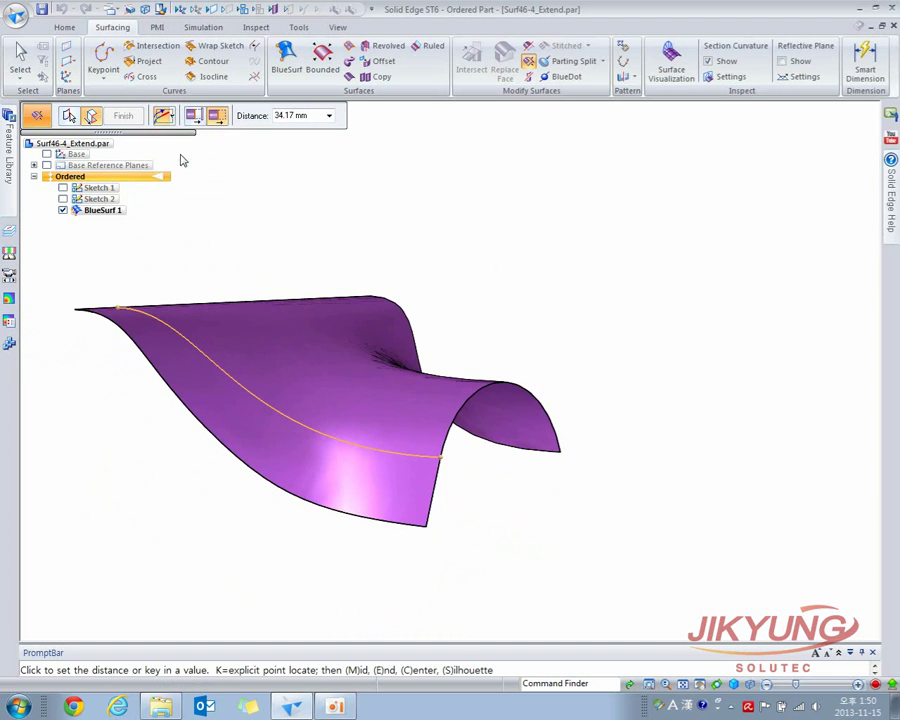
{"action": "middle_click_drag", "start_coordinate": [221, 350], "coordinate": [119, 474]}
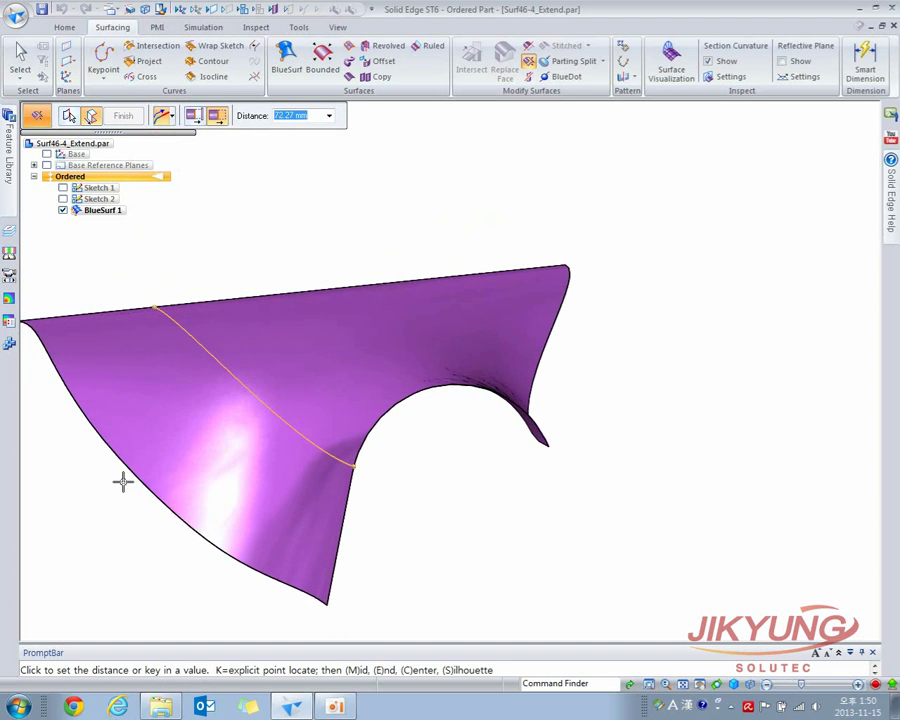
{"action": "middle_click_drag", "start_coordinate": [195, 447], "coordinate": [199, 480]}
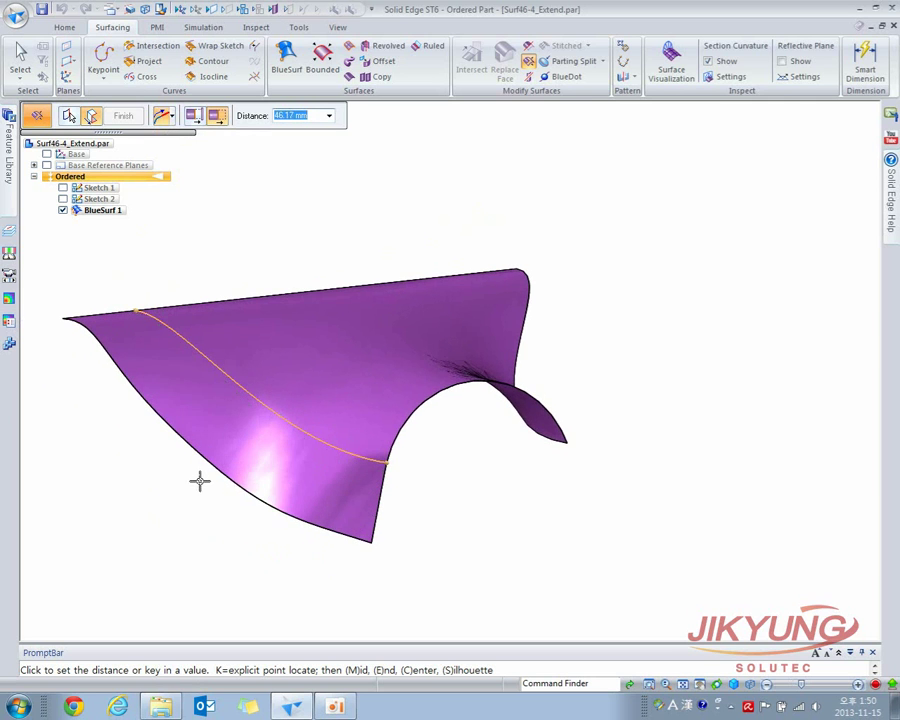
Extend BlueSurf 1 from the S-curved side edge by about 96 mm with the Reflective extent type
{"action": "left_click", "coordinate": [170, 116]}
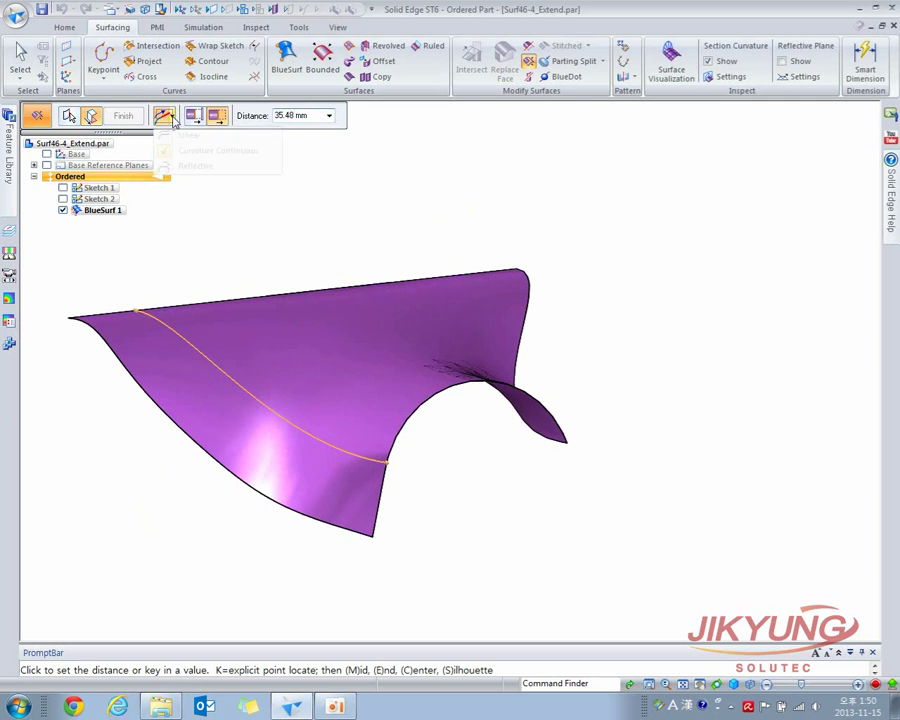
{"action": "left_click", "coordinate": [186, 165]}
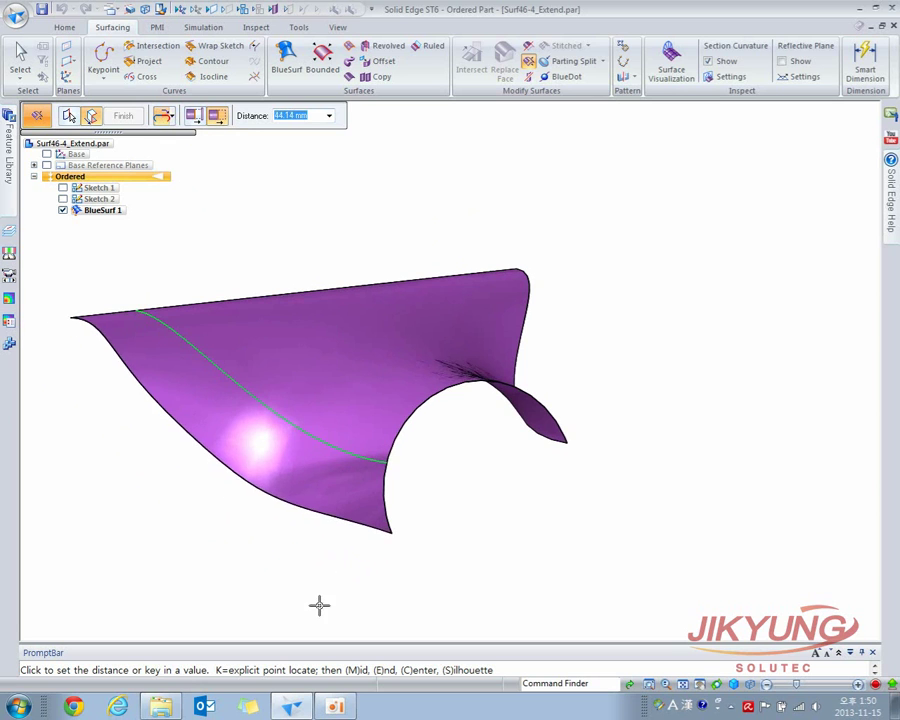
{"action": "left_click", "coordinate": [201, 617]}
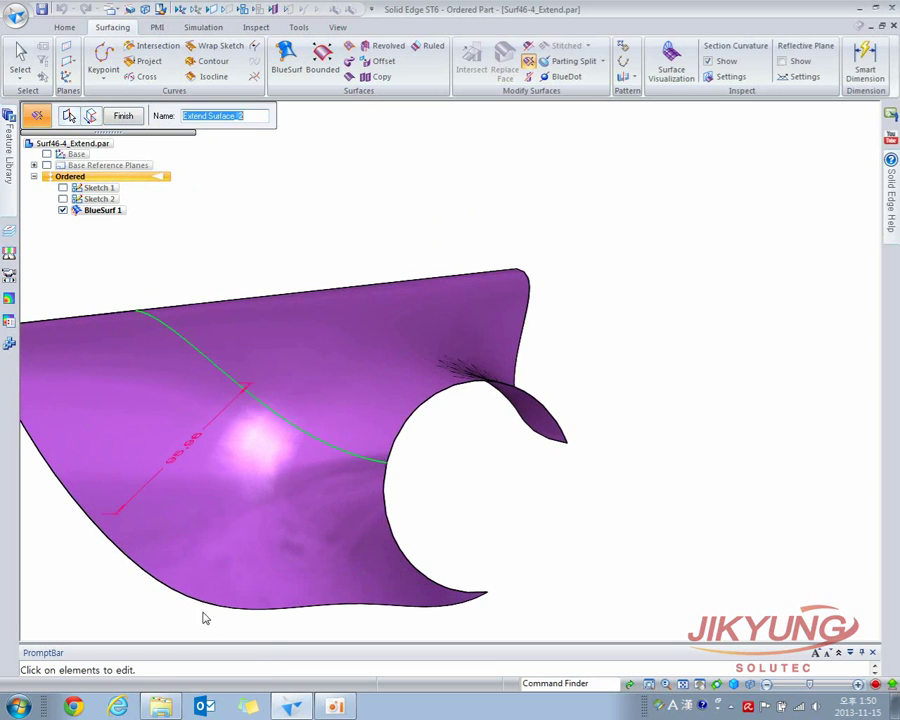
{"action": "middle_click_drag", "start_coordinate": [291, 490], "coordinate": [292, 427]}
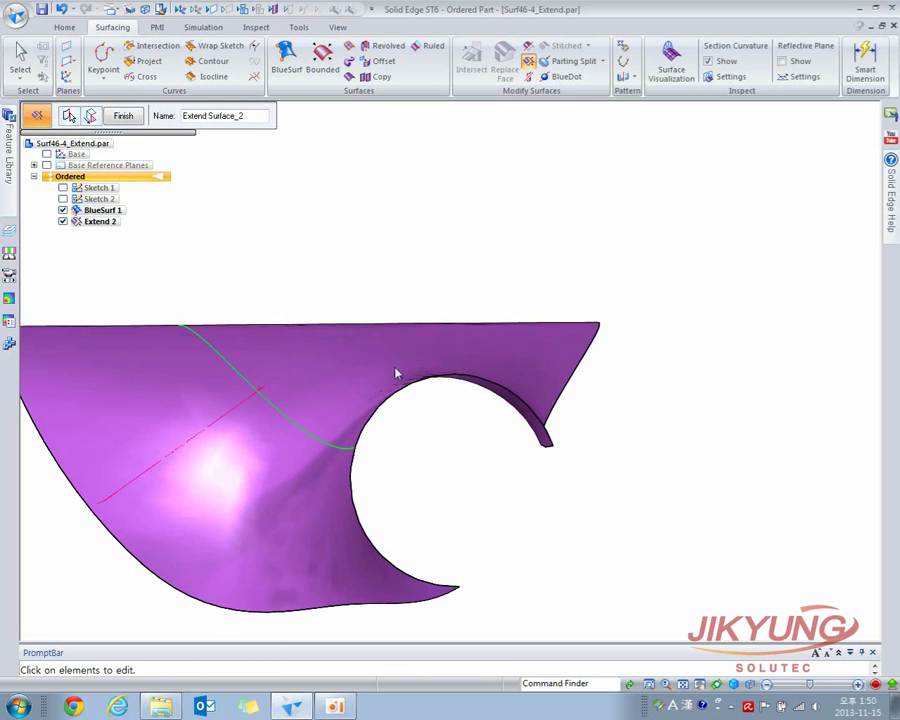
{"action": "middle_click_drag", "start_coordinate": [421, 592], "coordinate": [280, 504]}
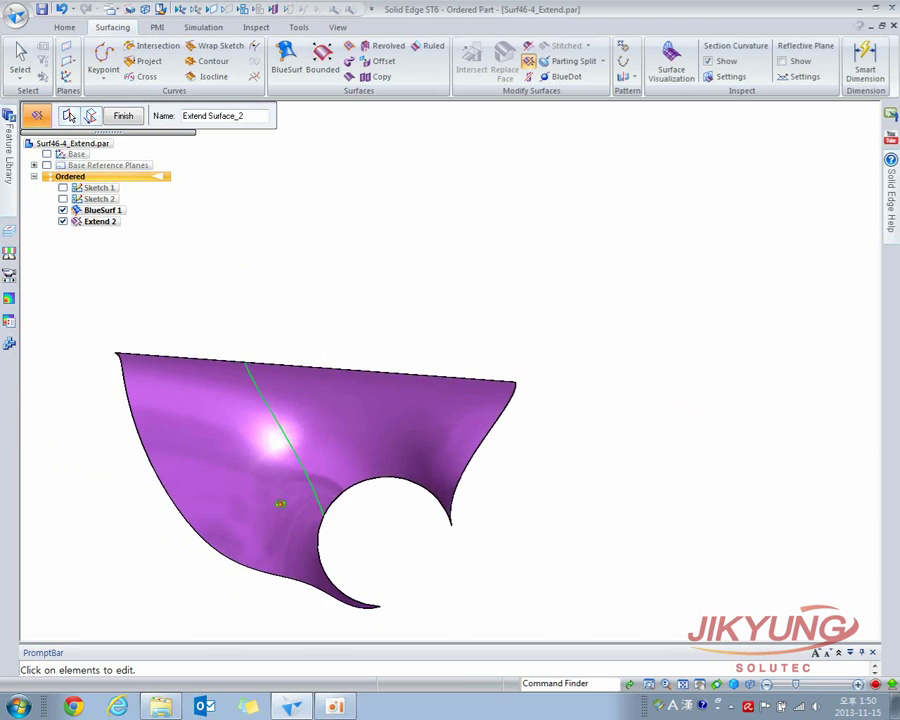
Reopen the extent definition of the new extension to review its extent types, and leave the Extend command
{"action": "left_click", "coordinate": [91, 116]}
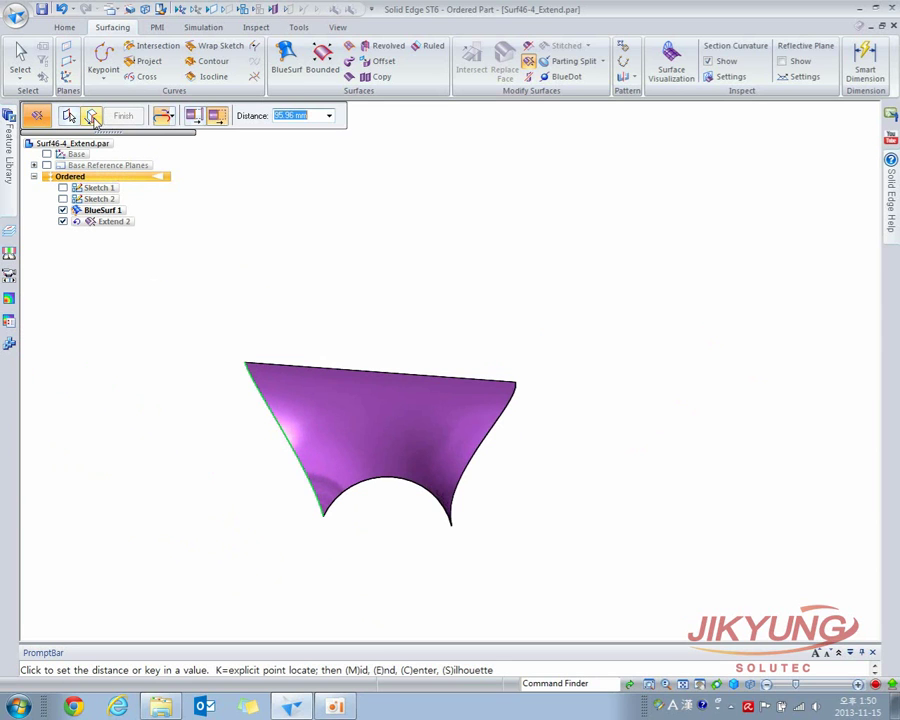
{"action": "left_click", "coordinate": [167, 118]}
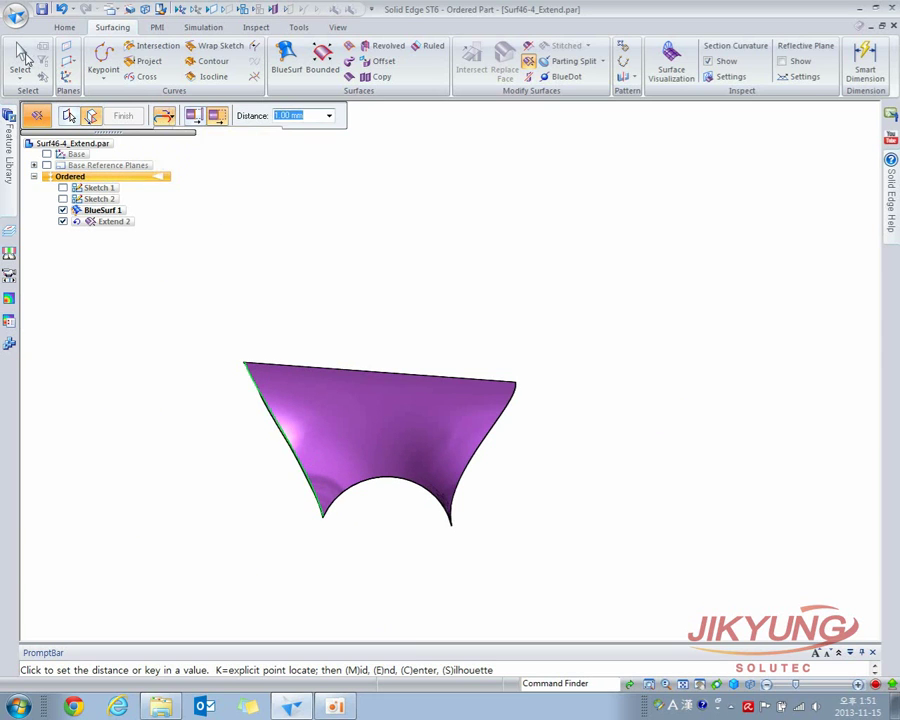
{"action": "left_click", "coordinate": [22, 60]}
Open the part file Surf46-5_Split.par from the Section 46 folder
{"action": "left_click", "coordinate": [15, 15]}
{"action": "left_click", "coordinate": [40, 70]}
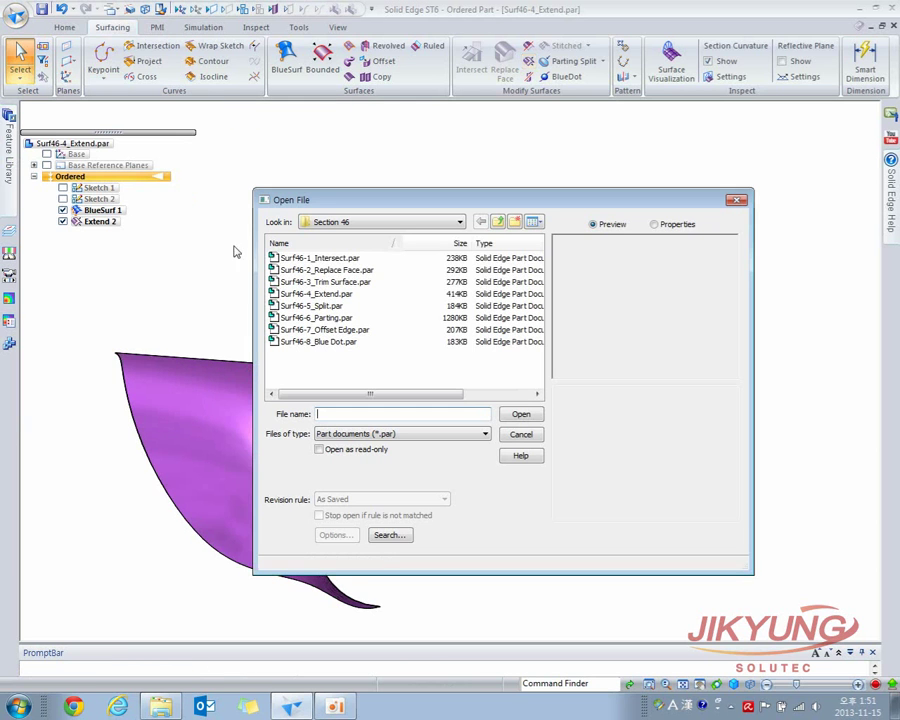
{"action": "double_click", "coordinate": [313, 305]}
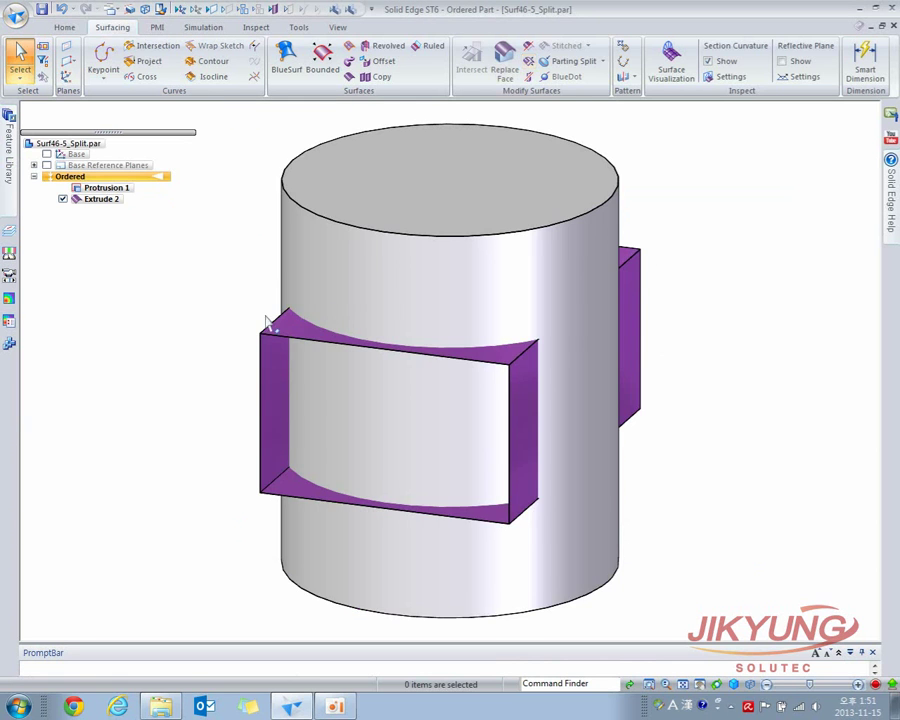
Toggle the display of the Extrude 2 surface to examine the cylinder with and without it
{"action": "left_click", "coordinate": [62, 199]}
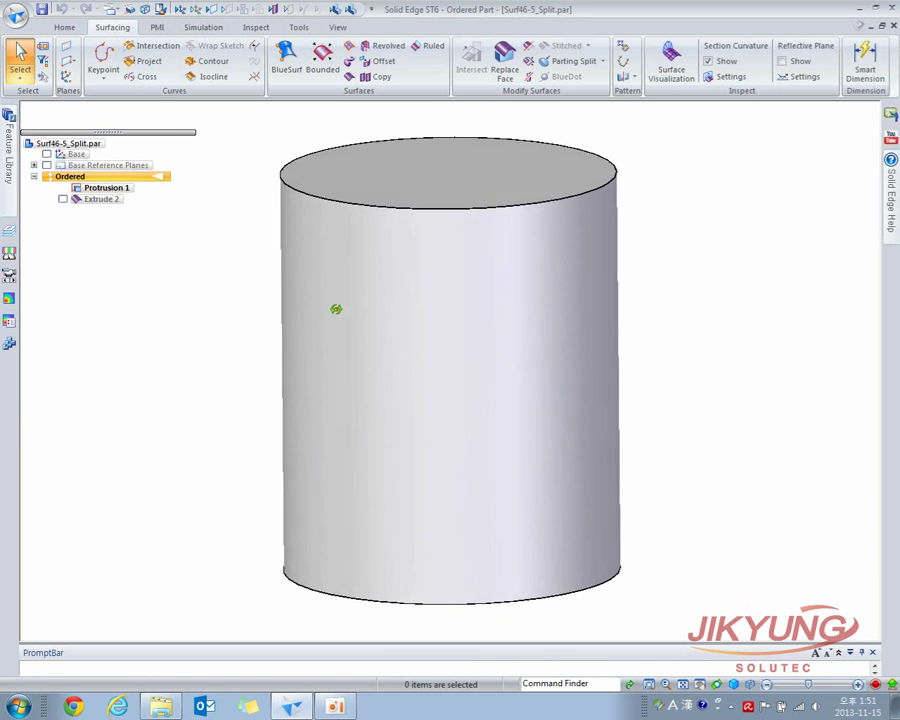
{"action": "left_click", "coordinate": [62, 199]}
{"action": "middle_click_drag", "start_coordinate": [110, 290], "coordinate": [213, 370]}
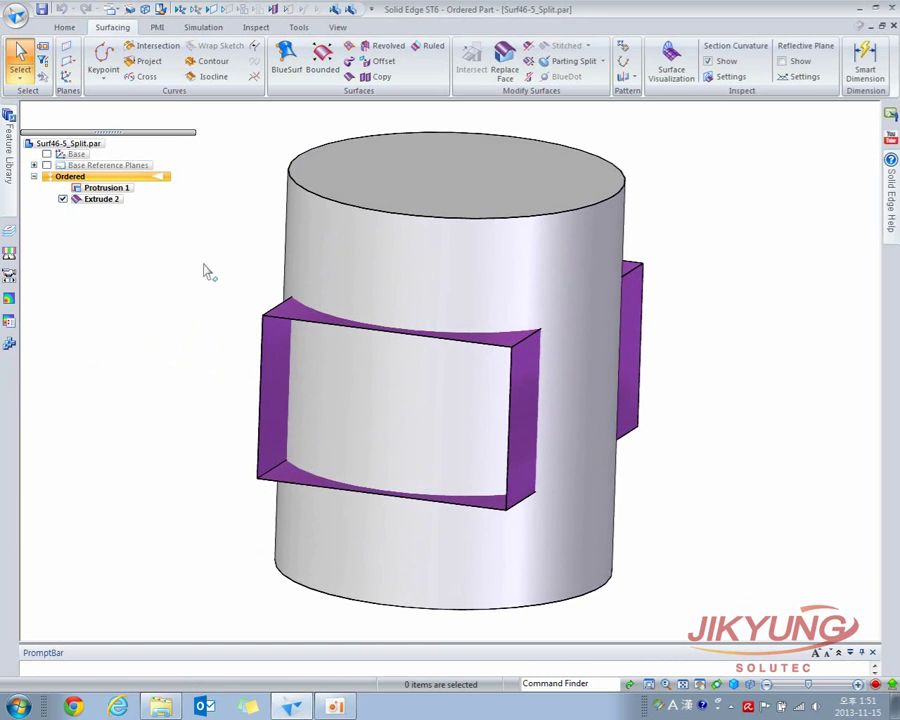
{"action": "left_click", "coordinate": [62, 199]}
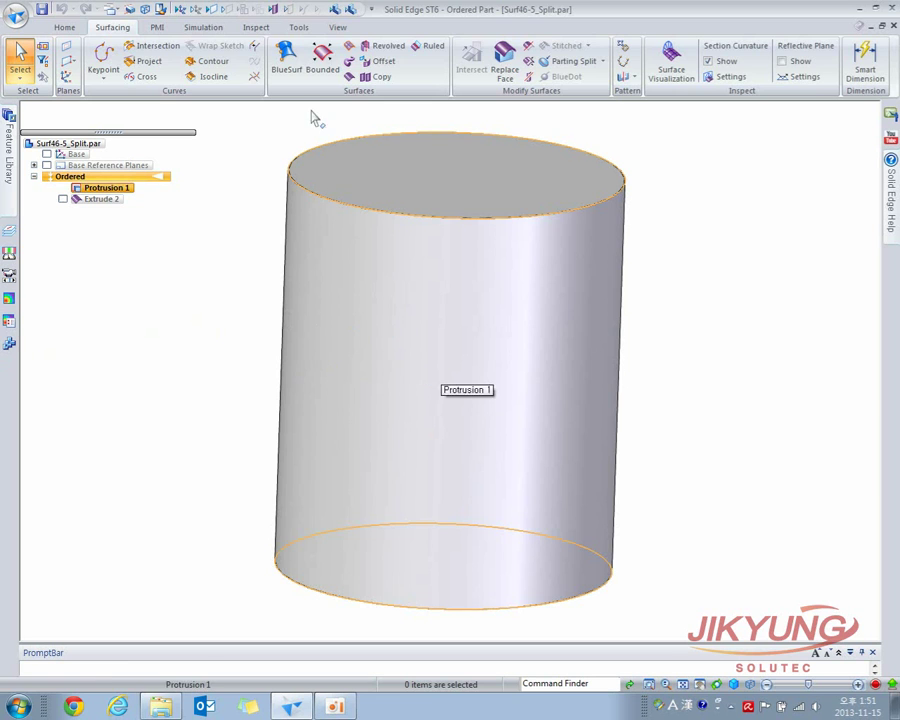
Start the Part Painter and turn the display of the Extrude 2 surface back on around the cylinder
{"action": "left_click", "coordinate": [338, 28]}
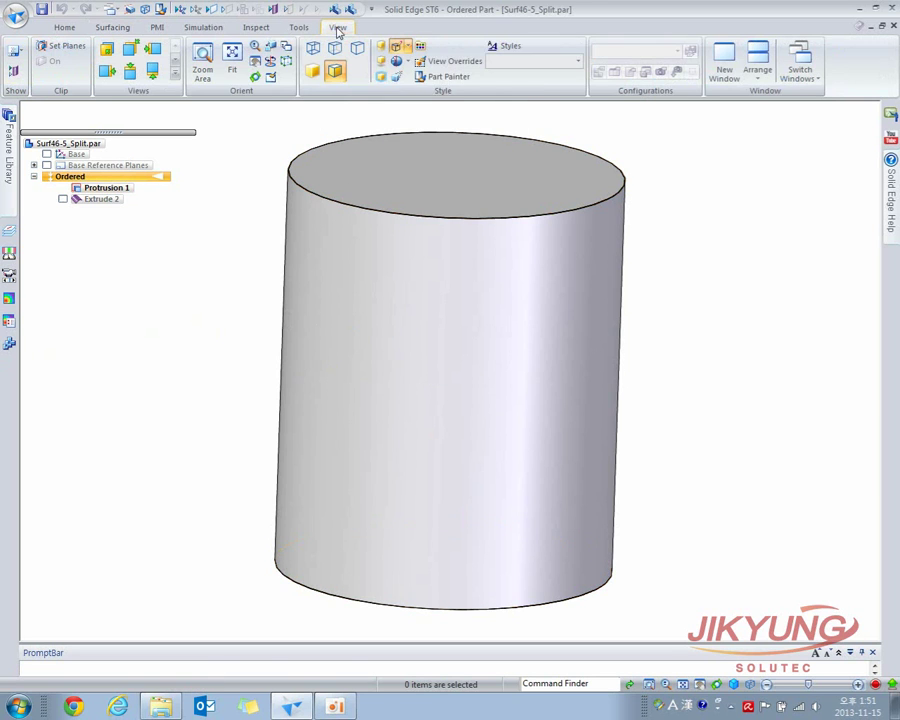
{"action": "left_click", "coordinate": [442, 79]}
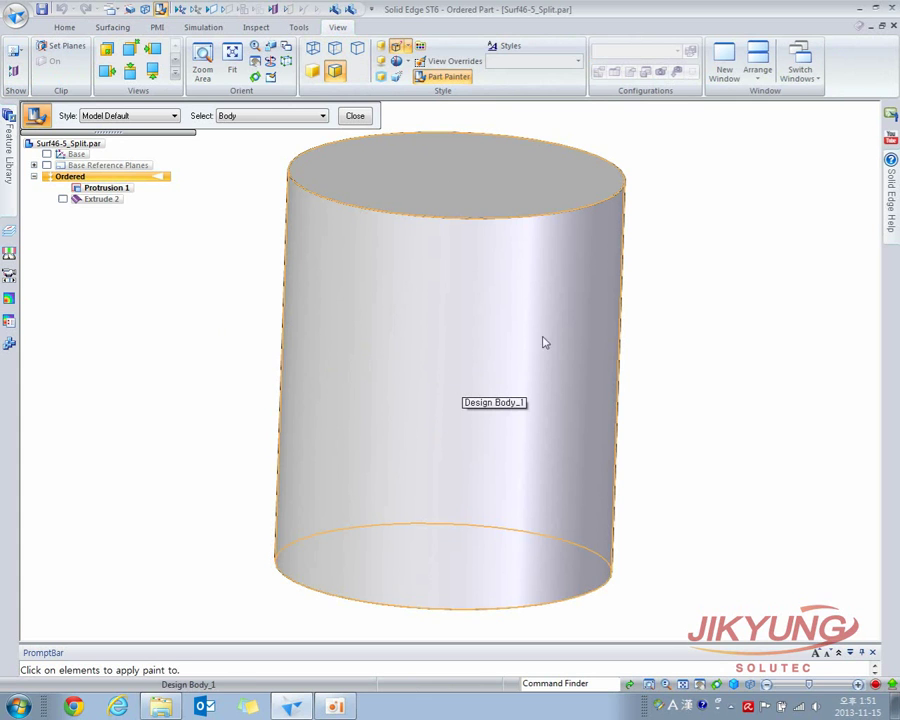
{"action": "left_click", "coordinate": [62, 199]}
{"action": "middle_click_drag", "start_coordinate": [152, 304], "coordinate": [230, 295]}
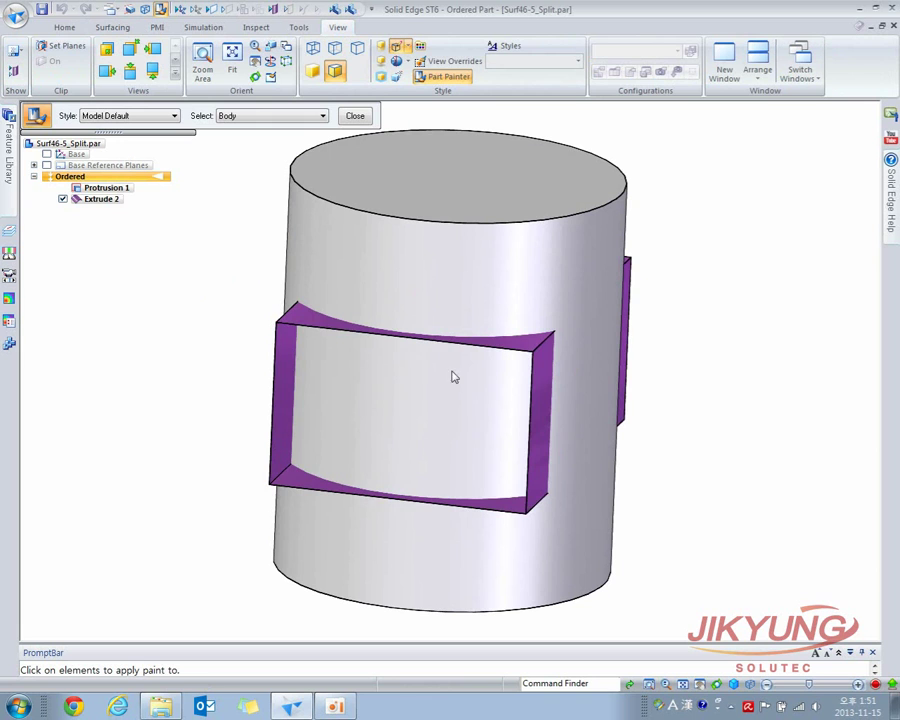
Start the Split command and accept the cylinder's side face as the face to split
{"action": "left_click", "coordinate": [64, 27]}
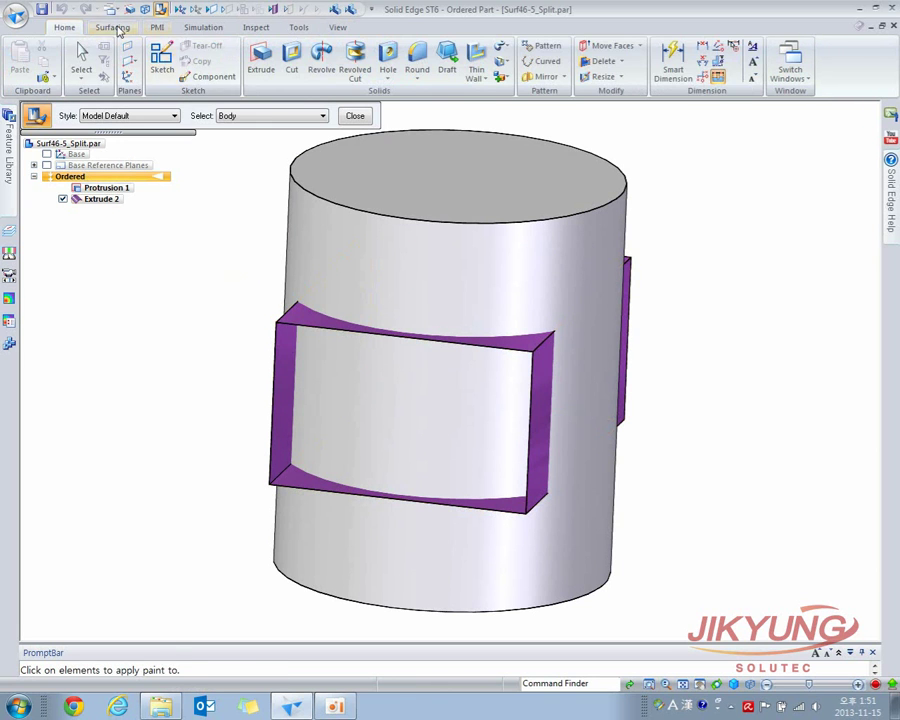
{"action": "left_click", "coordinate": [112, 27]}
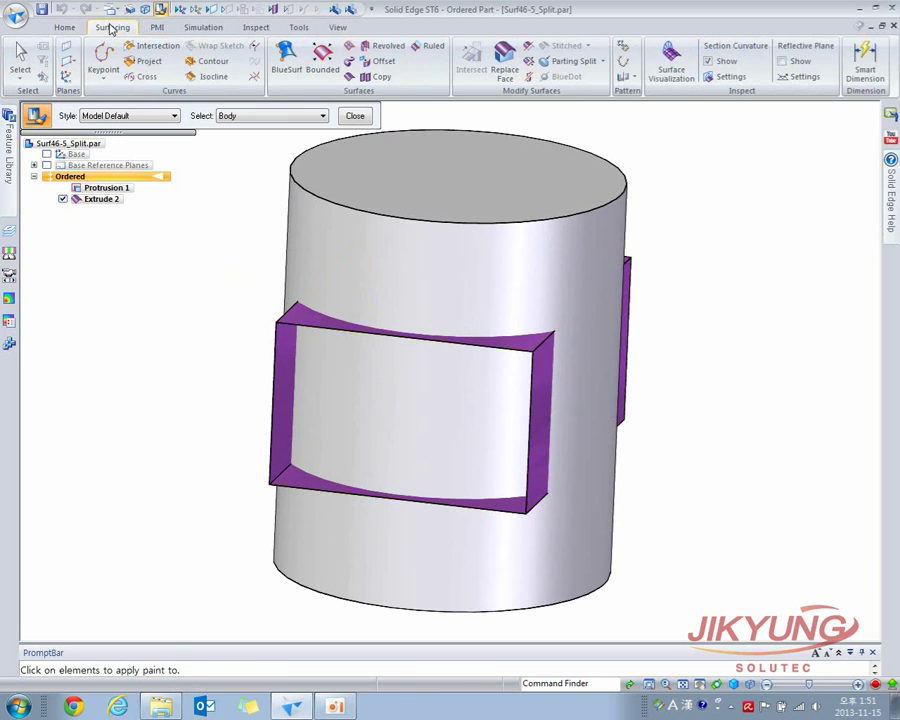
{"action": "left_click", "coordinate": [531, 78]}
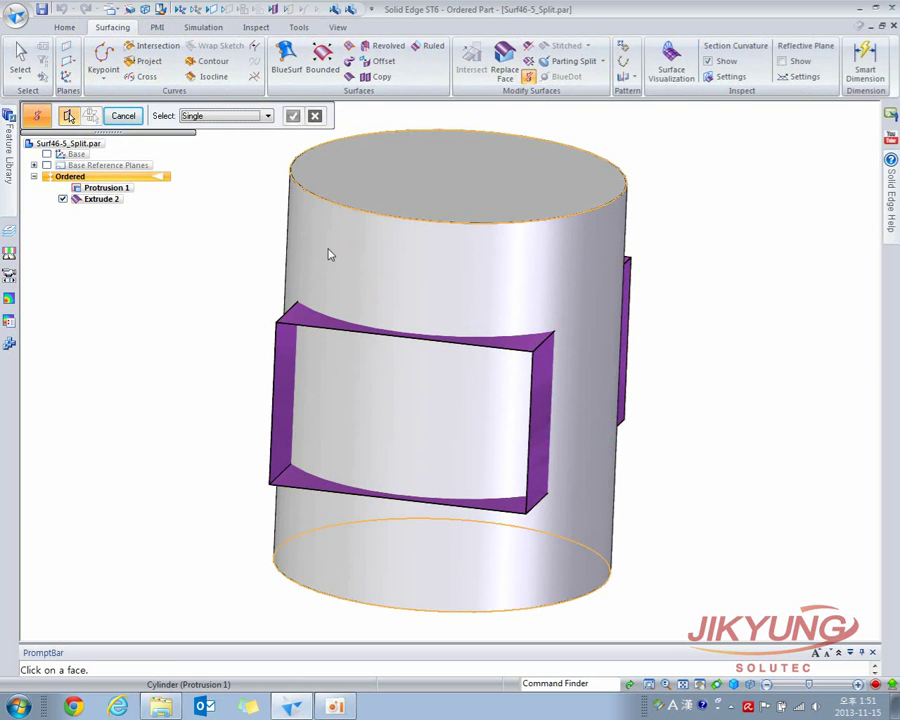
{"action": "left_click", "coordinate": [305, 271]}
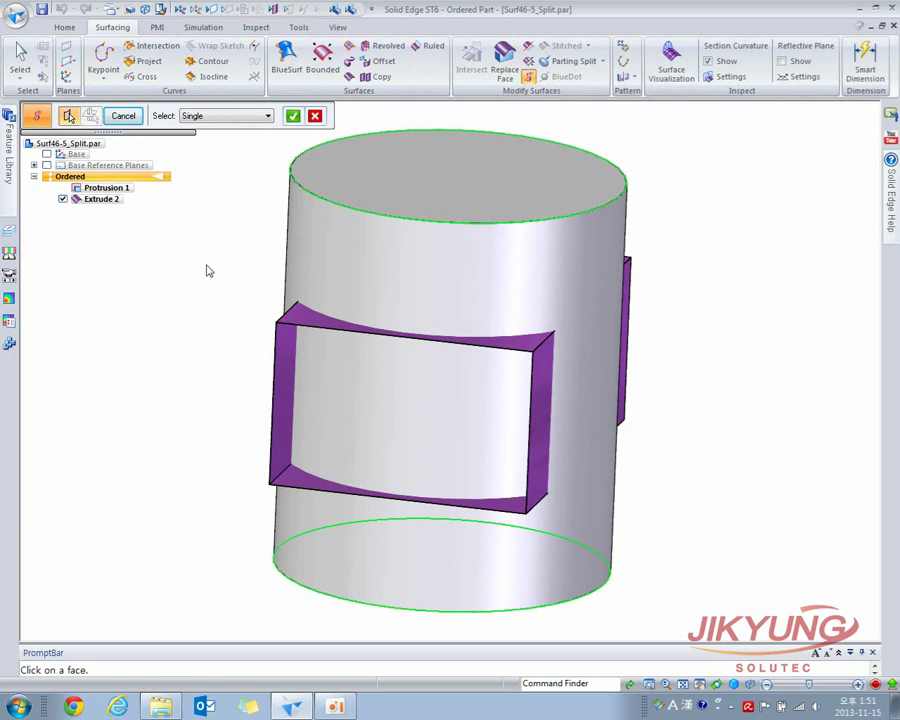
{"action": "left_click", "coordinate": [293, 116]}
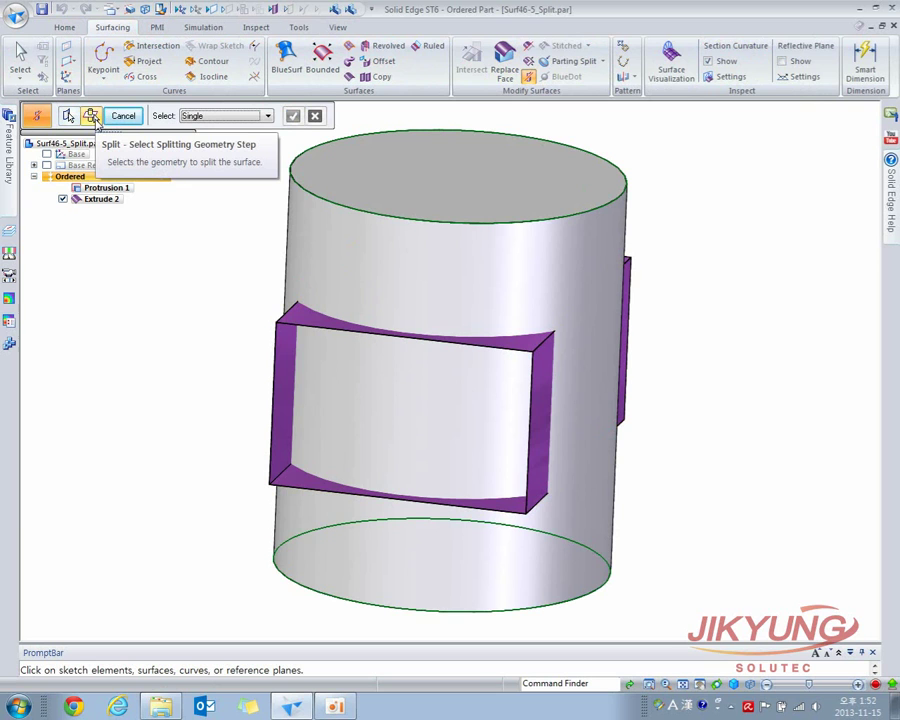
Split the cylinder face using the whole Extrude 2 body as the splitting geometry, and finish the feature
{"action": "left_click", "coordinate": [200, 116]}
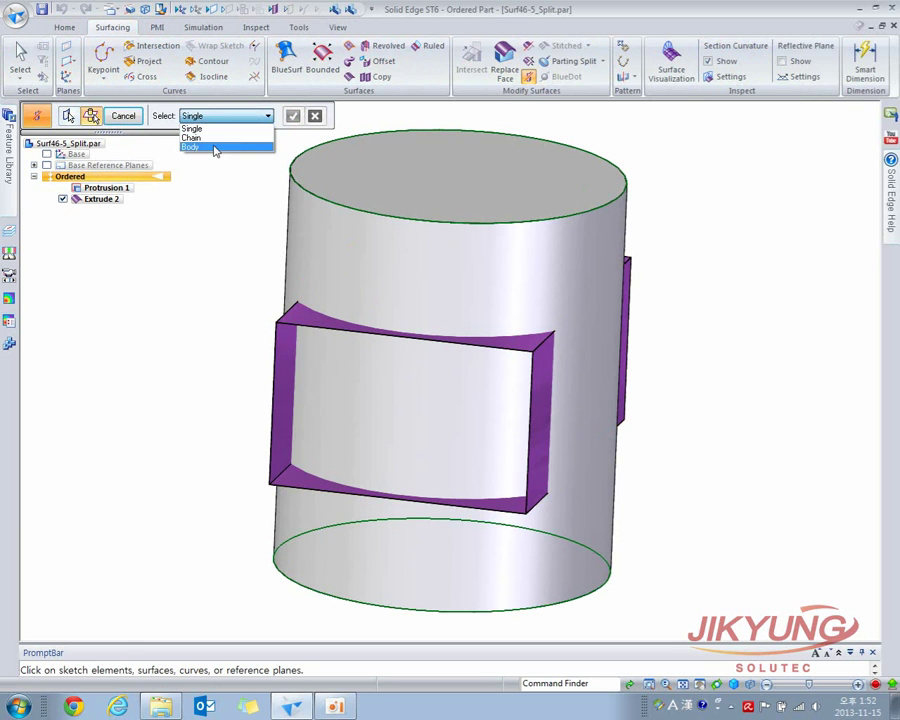
{"action": "left_click", "coordinate": [196, 145]}
{"action": "left_click", "coordinate": [294, 315]}
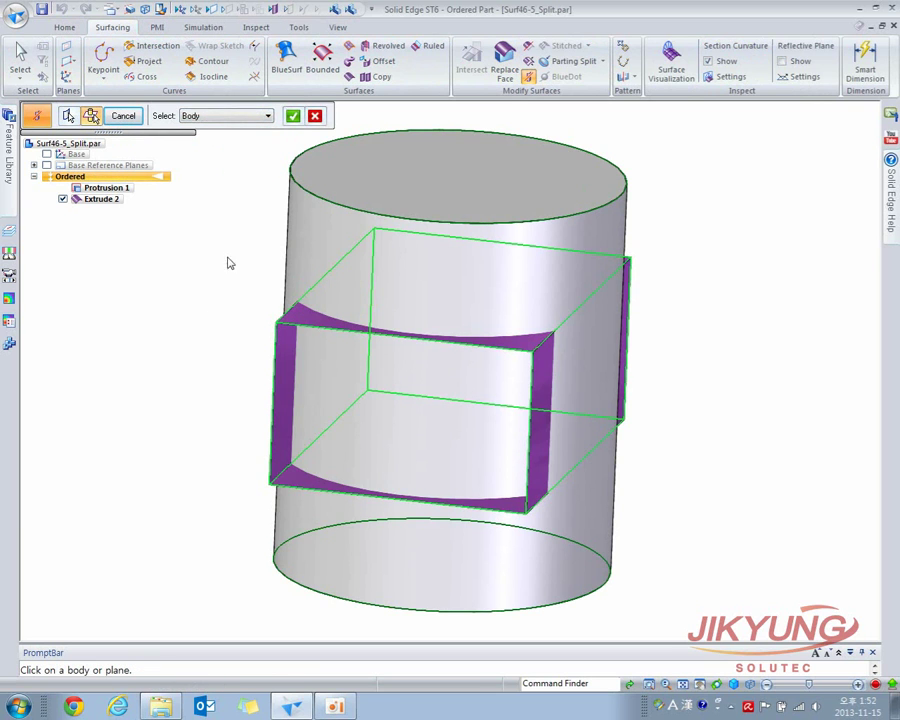
{"action": "left_click", "coordinate": [293, 116]}
{"action": "left_click", "coordinate": [122, 116]}
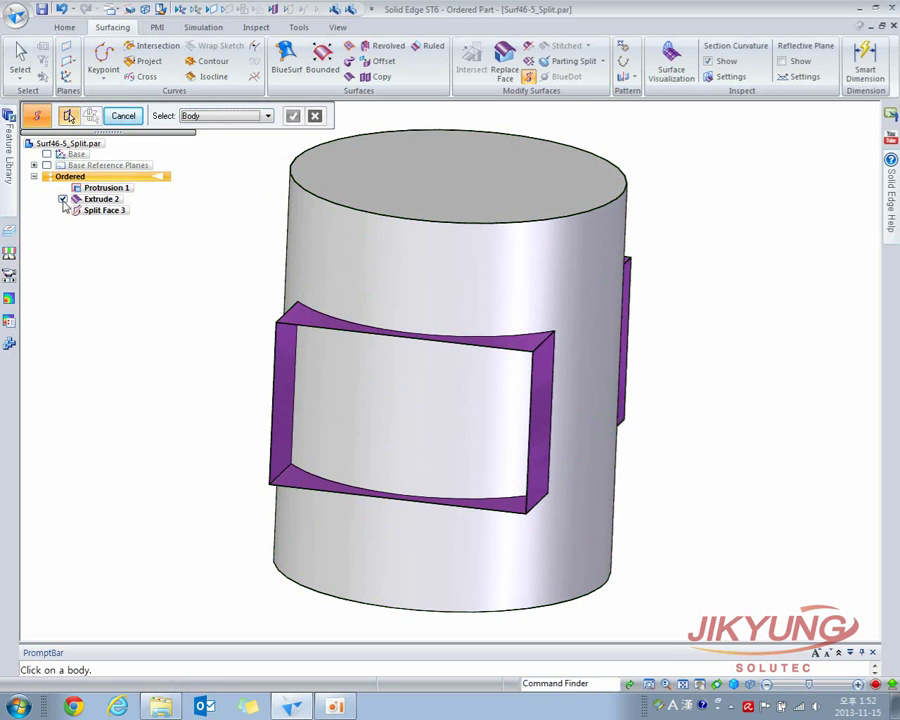
Hide the Extrude 2 surface and examine the split outline on the cylinder from several angles
{"action": "left_click", "coordinate": [62, 199]}
{"action": "middle_click_drag", "start_coordinate": [506, 428], "coordinate": [381, 347]}
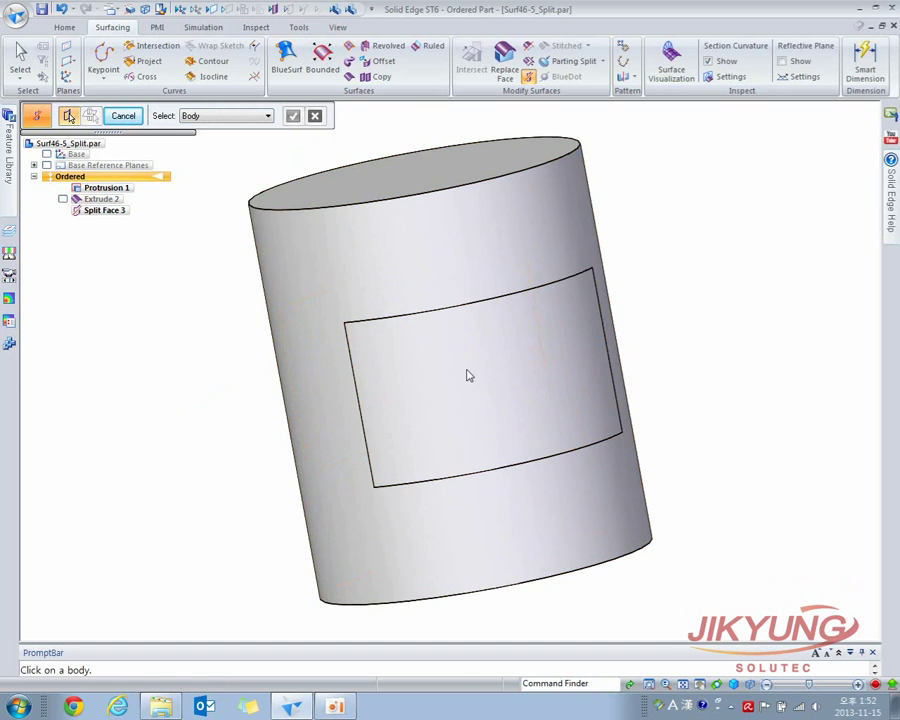
{"action": "middle_click_drag", "start_coordinate": [434, 374], "coordinate": [292, 350]}
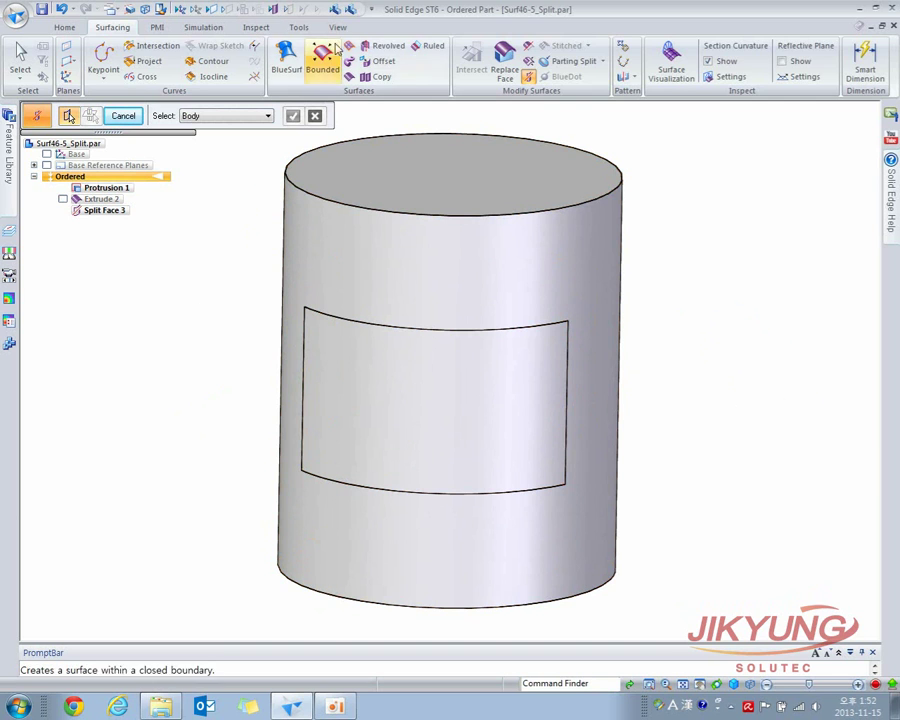
Create a new face style named JIKYUNG based on Aluminum
{"action": "left_click", "coordinate": [339, 28]}
{"action": "left_click", "coordinate": [503, 46]}
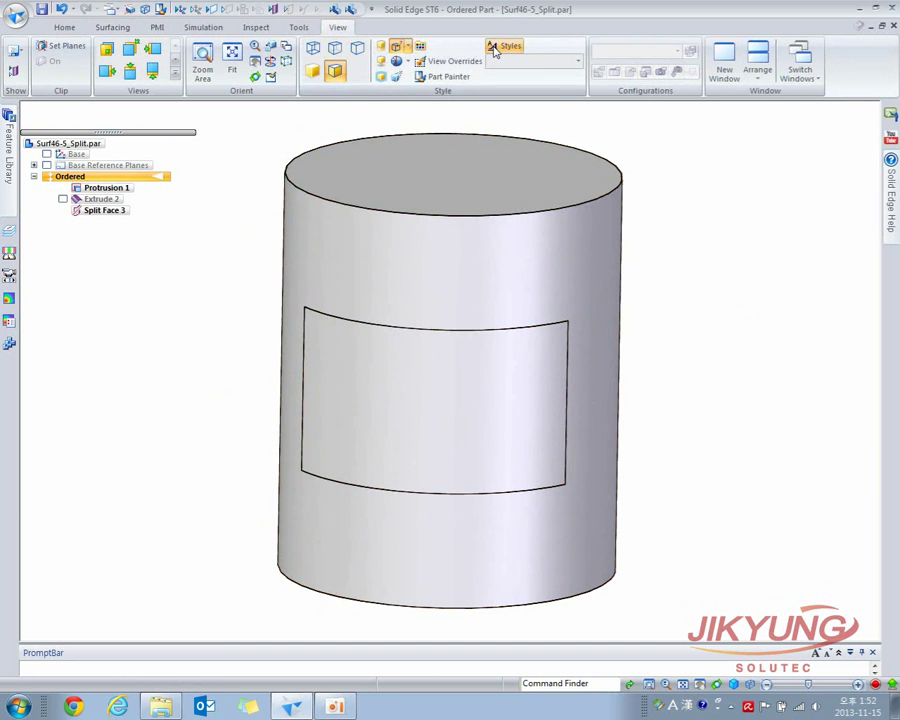
{"action": "left_click_drag", "start_coordinate": [460, 193], "coordinate": [691, 126]}
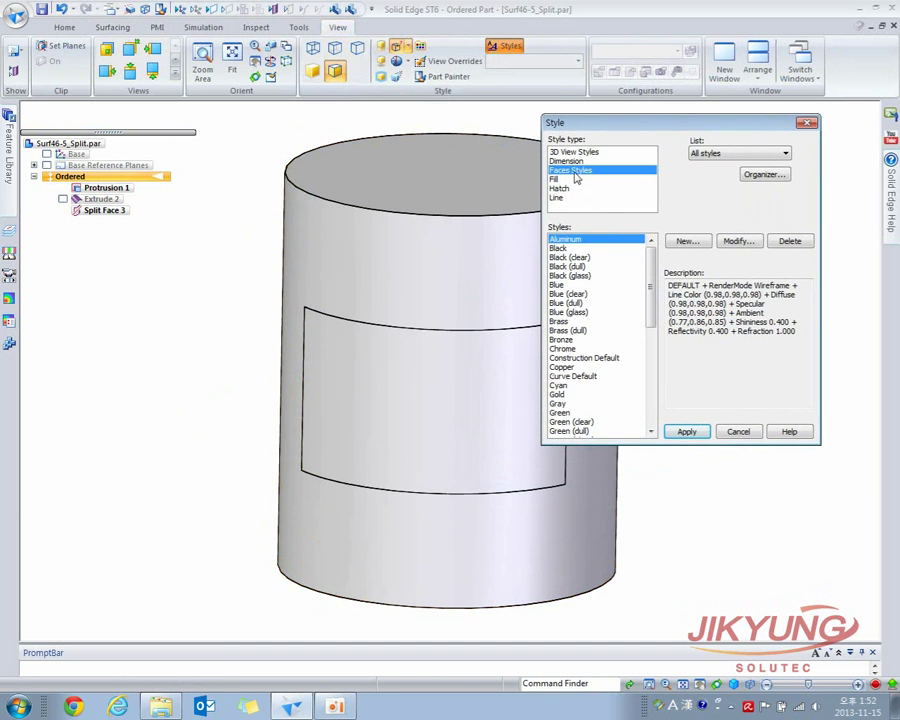
{"action": "mouse_move", "coordinate": [651, 283]}
{"action": "left_mouse_down"}
{"action": "mouse_move", "coordinate": [651, 368]}
{"action": "mouse_move", "coordinate": [651, 262]}
{"action": "left_mouse_up"}
{"action": "left_click", "coordinate": [703, 243]}
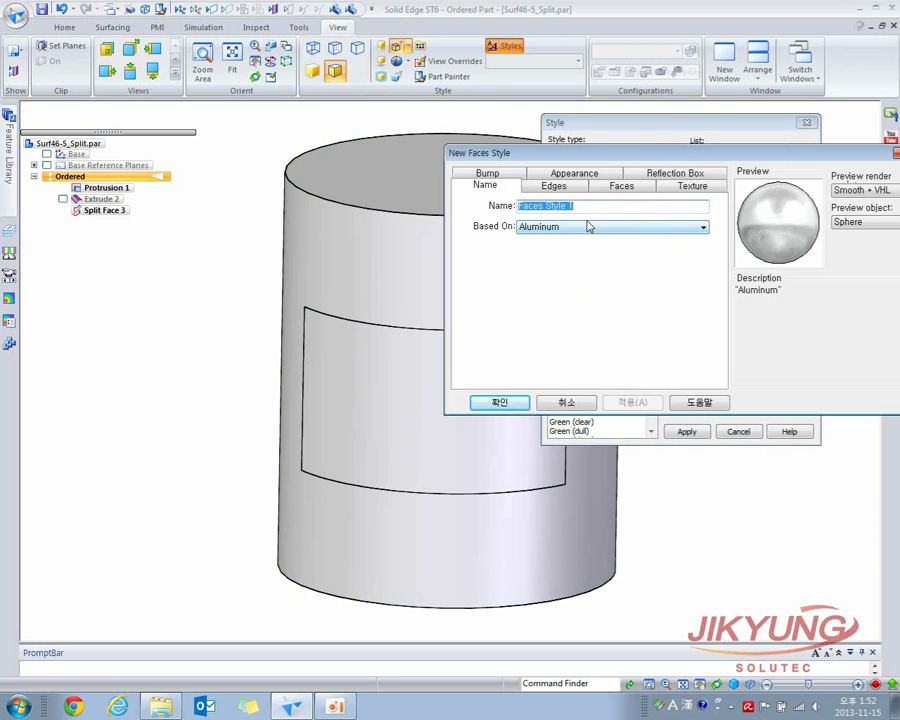
{"action": "type", "text": "JIKYUNG"}
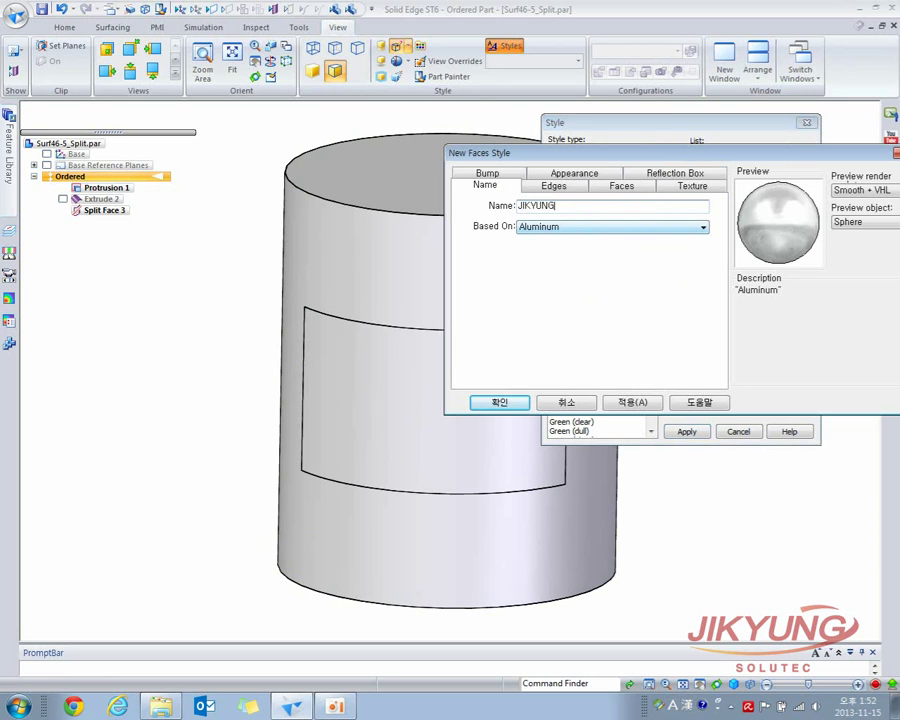
Assign JIKYUNG_Logo.JPG from the Section 46 folder as the new style's texture, and apply the style settings
{"action": "left_click", "coordinate": [690, 187]}
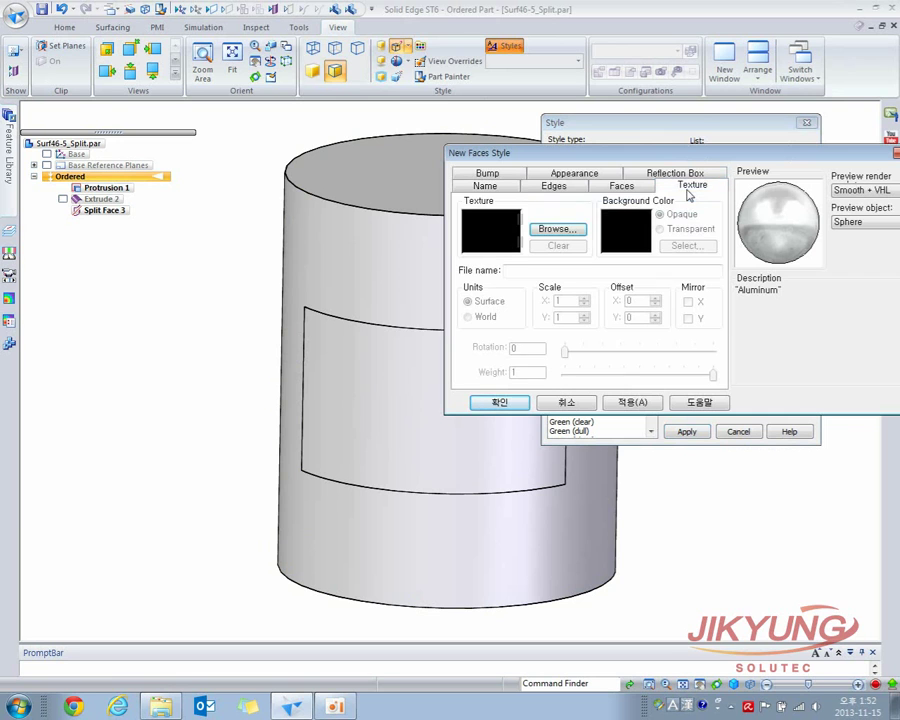
{"action": "left_click", "coordinate": [568, 230]}
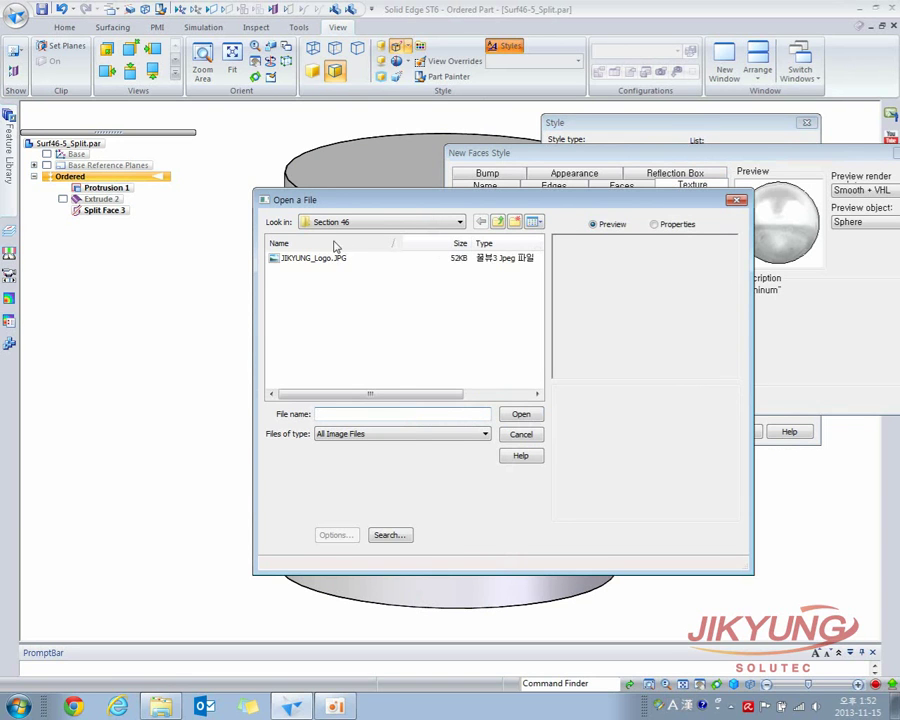
{"action": "left_click", "coordinate": [305, 259]}
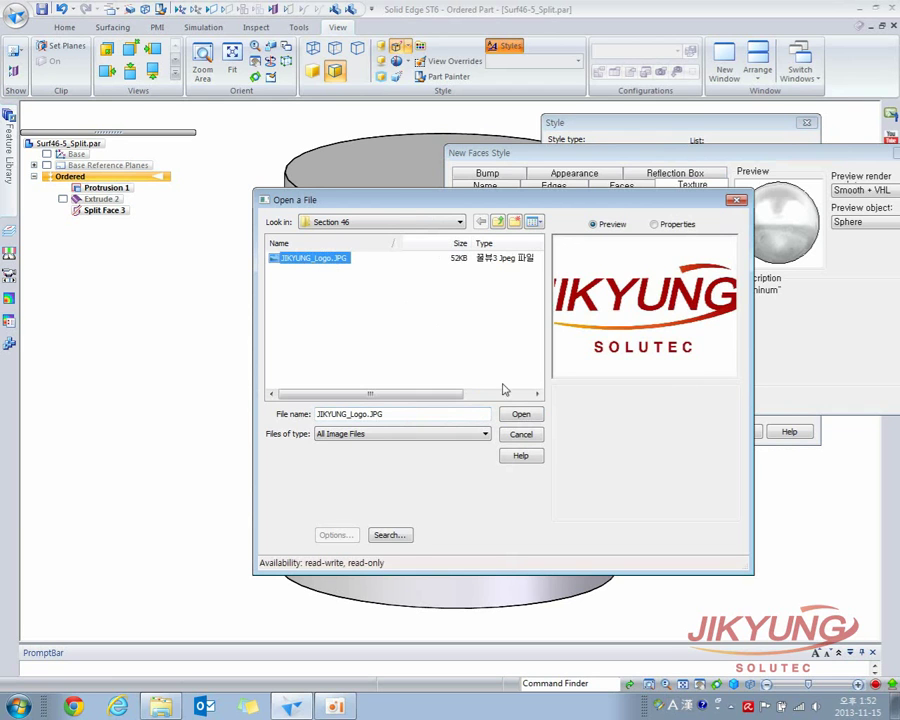
{"action": "left_click", "coordinate": [521, 415]}
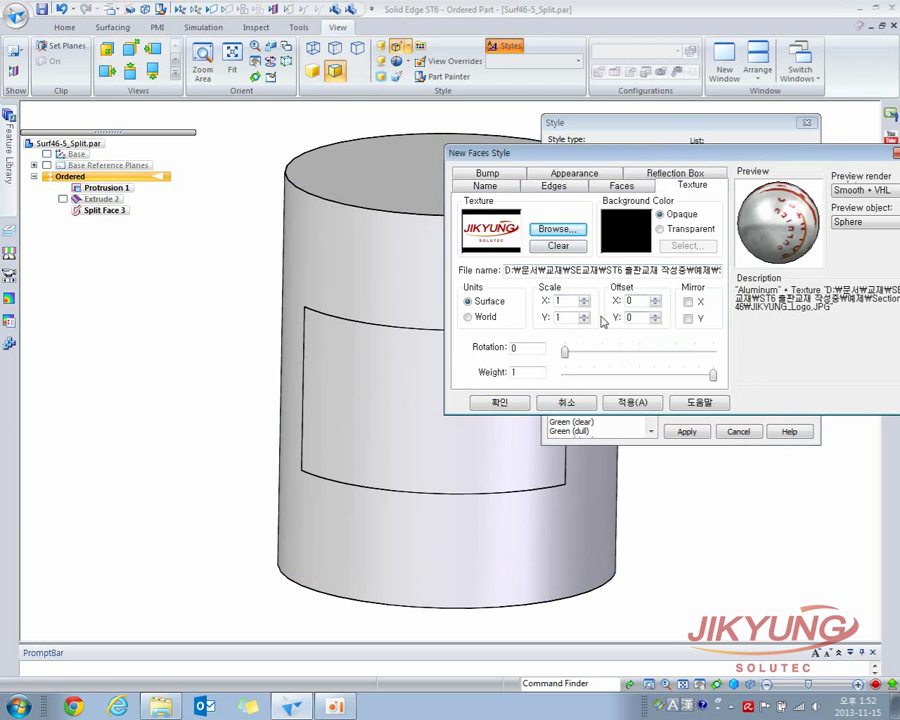
{"action": "left_click", "coordinate": [632, 403]}
{"action": "left_click", "coordinate": [500, 403]}
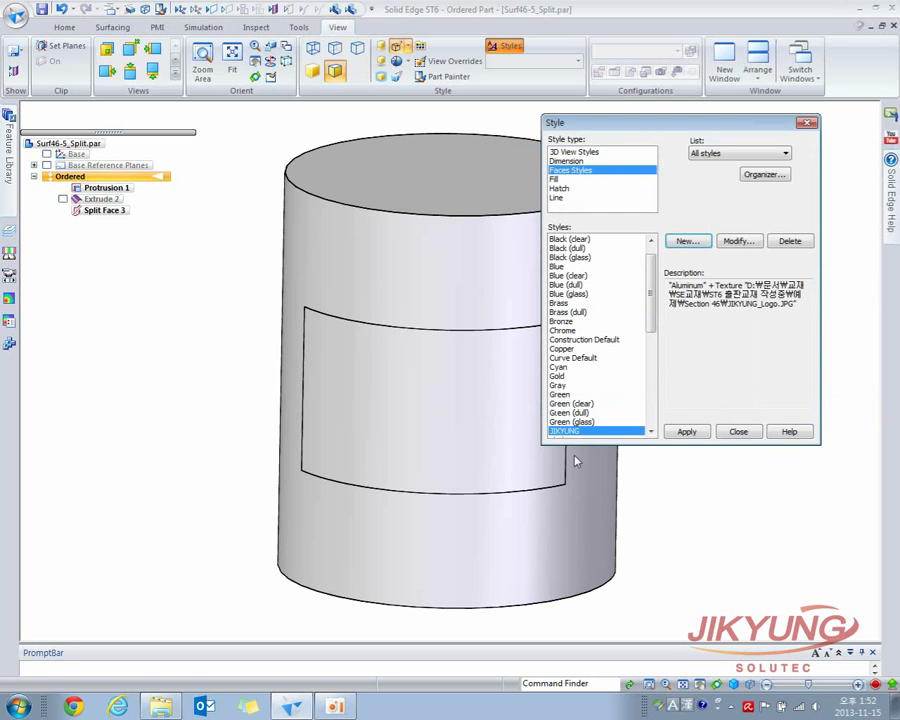
{"action": "left_click", "coordinate": [689, 432]}
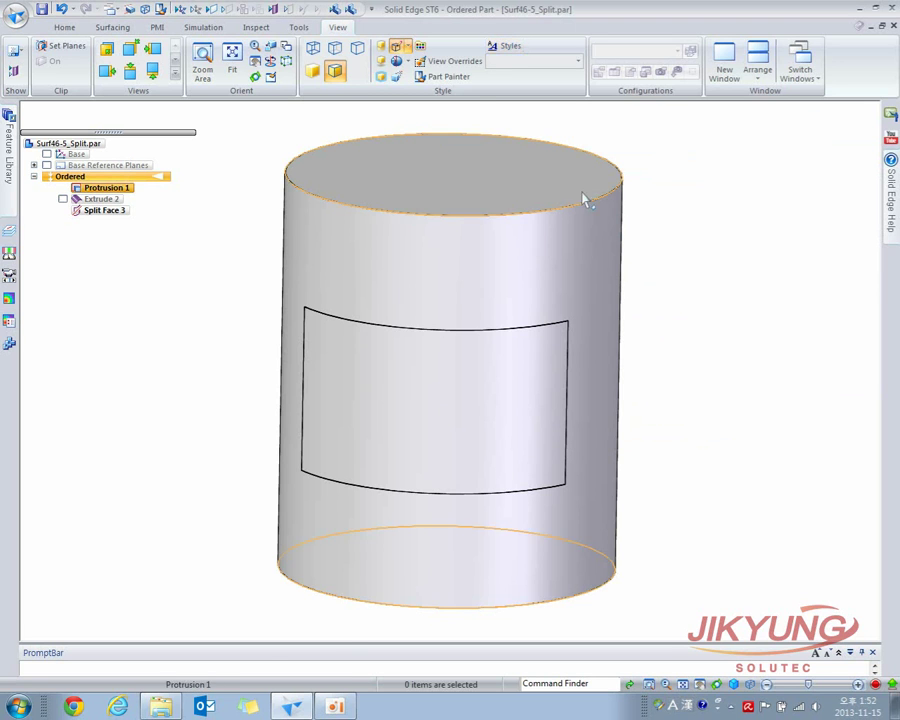
Paint the rectangular split faces of the cylinder with the JIKYUNG style, using face selection in the Part Painter
{"action": "left_click", "coordinate": [459, 87]}
{"action": "left_click", "coordinate": [174, 116]}
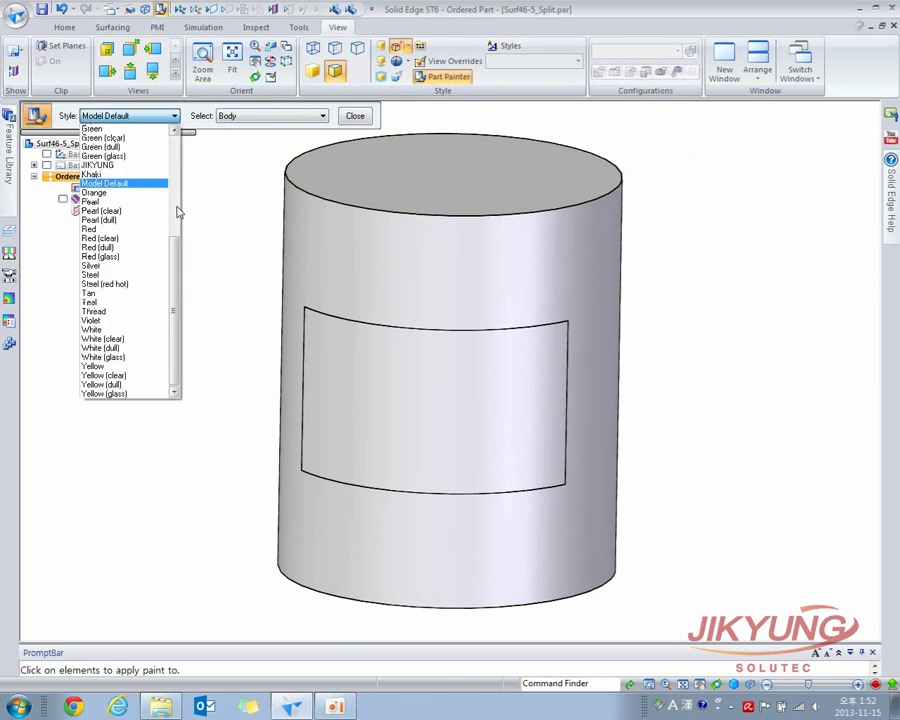
{"action": "left_click", "coordinate": [124, 166]}
{"action": "left_click", "coordinate": [262, 117]}
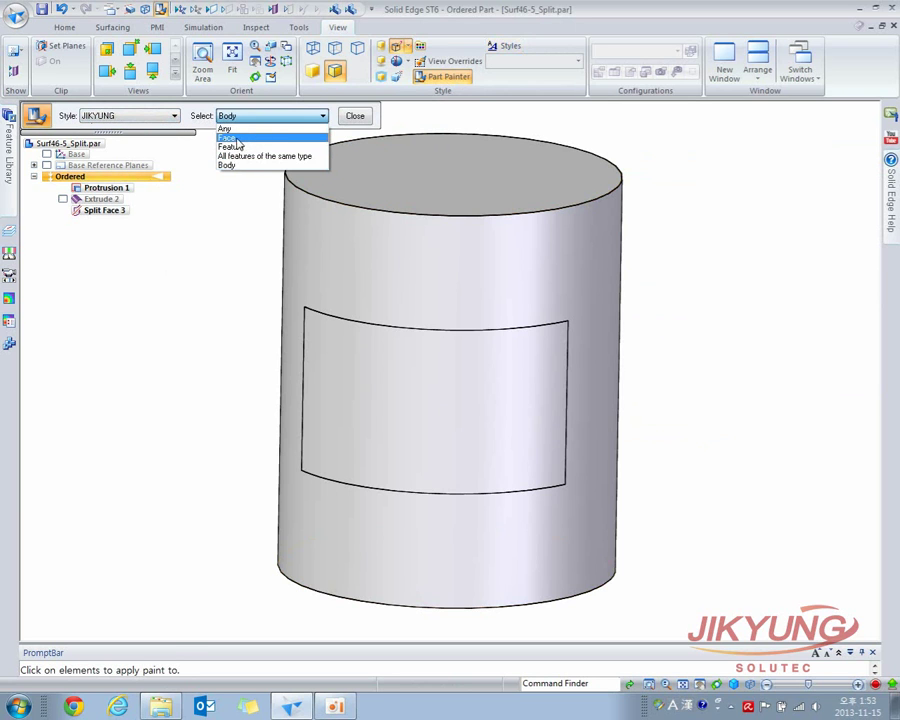
{"action": "left_click", "coordinate": [228, 138]}
{"action": "left_click", "coordinate": [368, 380]}
{"action": "middle_click_drag", "start_coordinate": [264, 334], "coordinate": [137, 355]}
{"action": "left_click", "coordinate": [580, 360]}
{"action": "middle_click_drag", "start_coordinate": [345, 342], "coordinate": [530, 331]}
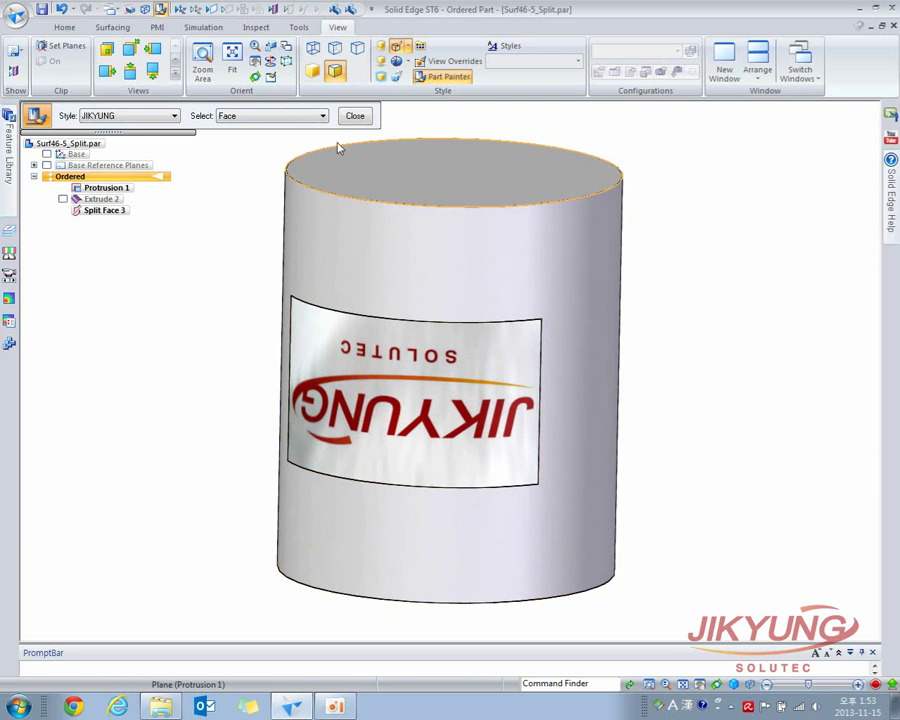
{"action": "left_click", "coordinate": [355, 116]}
Modify the JIKYUNG face style by setting its texture rotation to 180, and apply the change
{"action": "left_click", "coordinate": [505, 50]}
{"action": "left_click_drag", "start_coordinate": [463, 172], "coordinate": [650, 126]}
{"action": "left_click_drag", "start_coordinate": [681, 287], "coordinate": [681, 320]}
{"action": "left_click", "coordinate": [594, 343]}
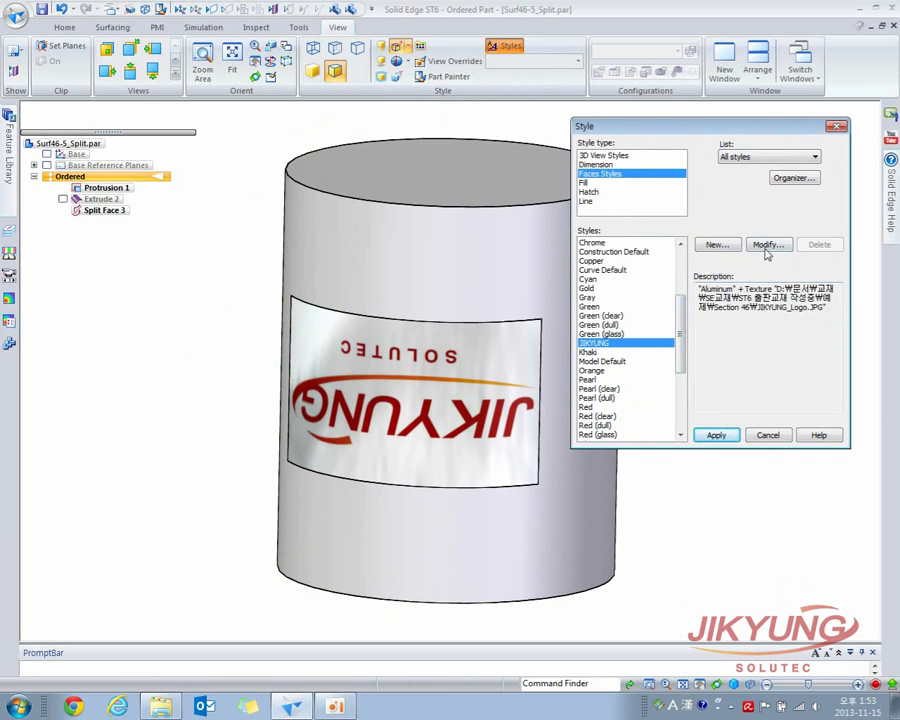
{"action": "left_click", "coordinate": [766, 246]}
{"action": "left_click", "coordinate": [722, 189]}
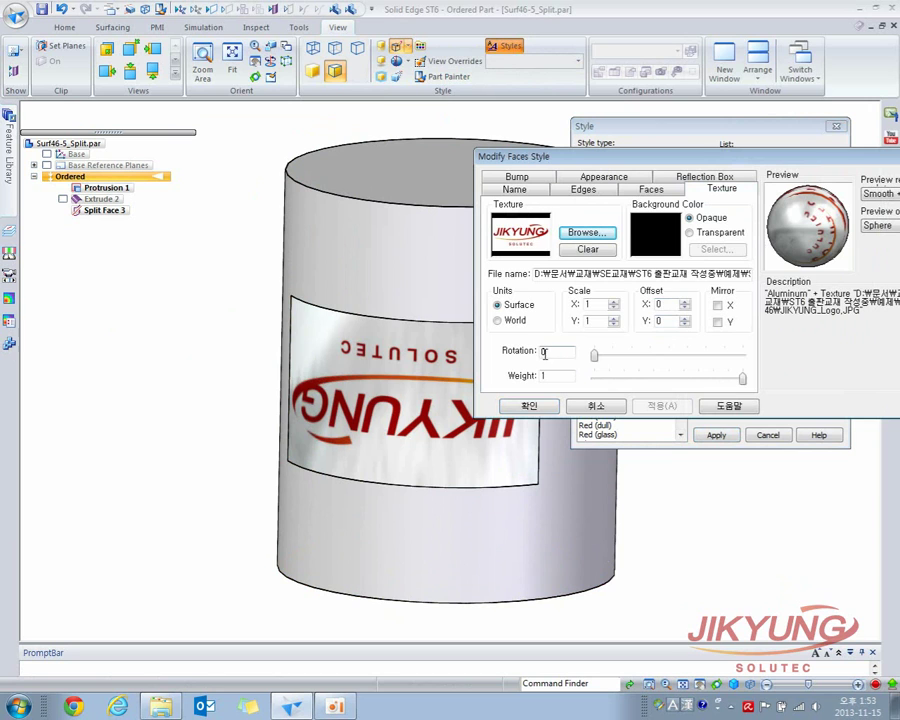
{"action": "double_click", "coordinate": [537, 355]}
{"action": "type", "text": "180"}
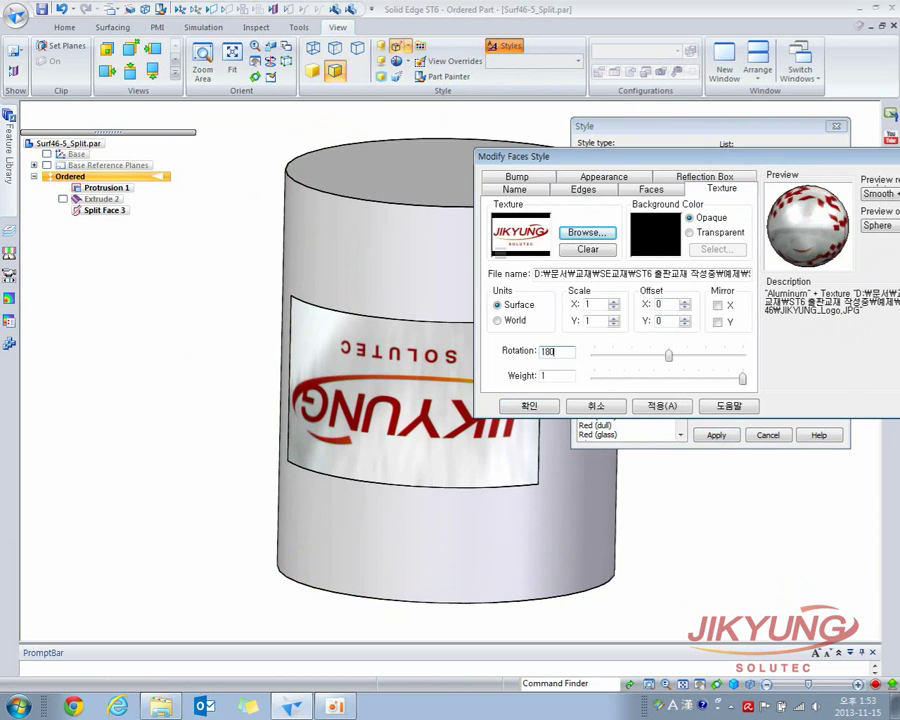
{"action": "left_click", "coordinate": [662, 406]}
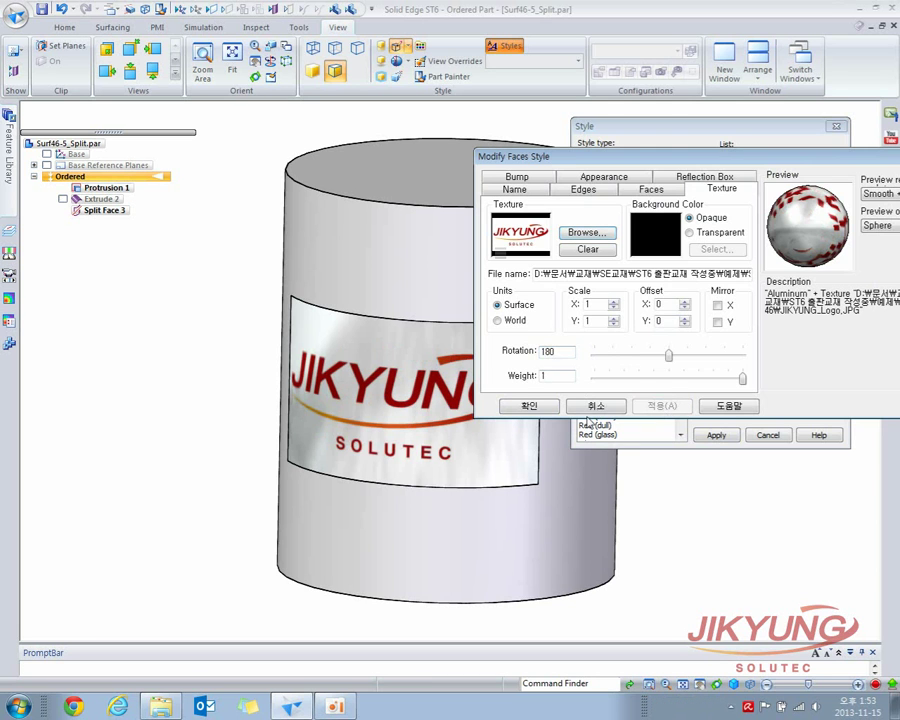
{"action": "left_click", "coordinate": [529, 406]}
{"action": "left_click", "coordinate": [714, 434]}
Examine the logo on the painted face and the boundary edges of the split face on the cylinder
{"action": "middle_click_drag", "start_coordinate": [638, 422], "coordinate": [663, 444]}
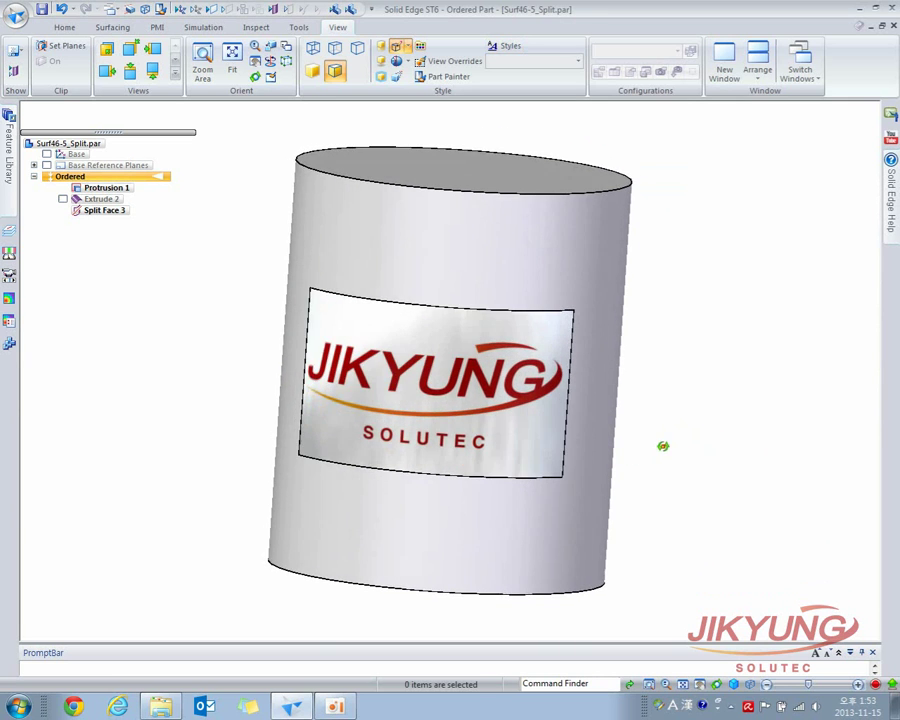
{"action": "left_click", "coordinate": [329, 305]}
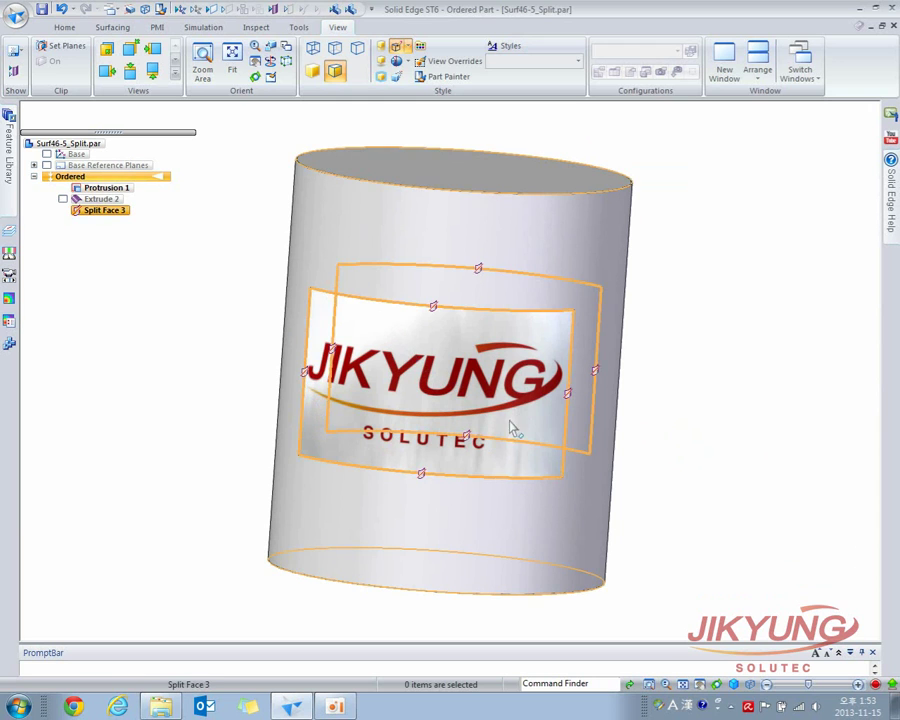
{"action": "left_click", "coordinate": [514, 298]}
{"action": "left_click", "coordinate": [322, 298]}
{"action": "left_click", "coordinate": [418, 316]}
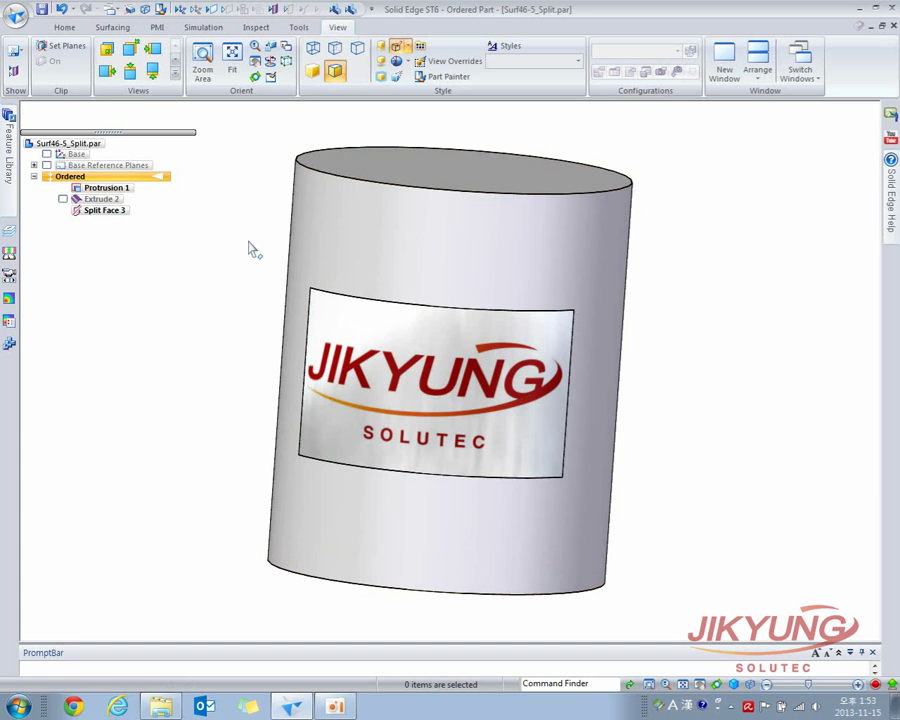
{"action": "middle_click_drag", "start_coordinate": [250, 245], "coordinate": [238, 266]}
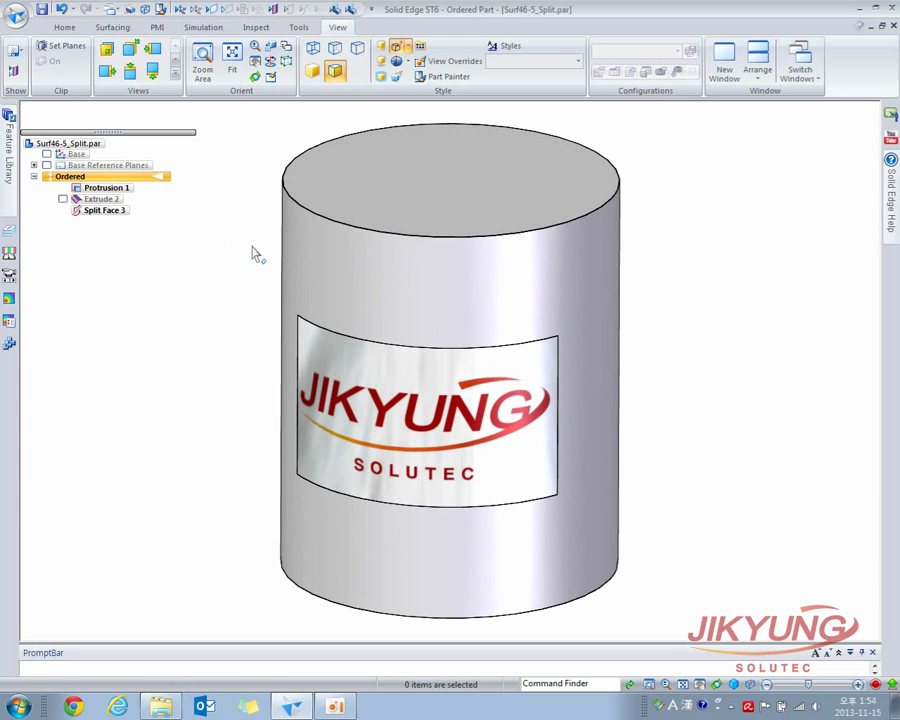
Open Surf46-6_Parting.par from the Section 46 folder and display its base reference planes
{"action": "left_click", "coordinate": [16, 15]}
{"action": "left_click", "coordinate": [45, 72]}
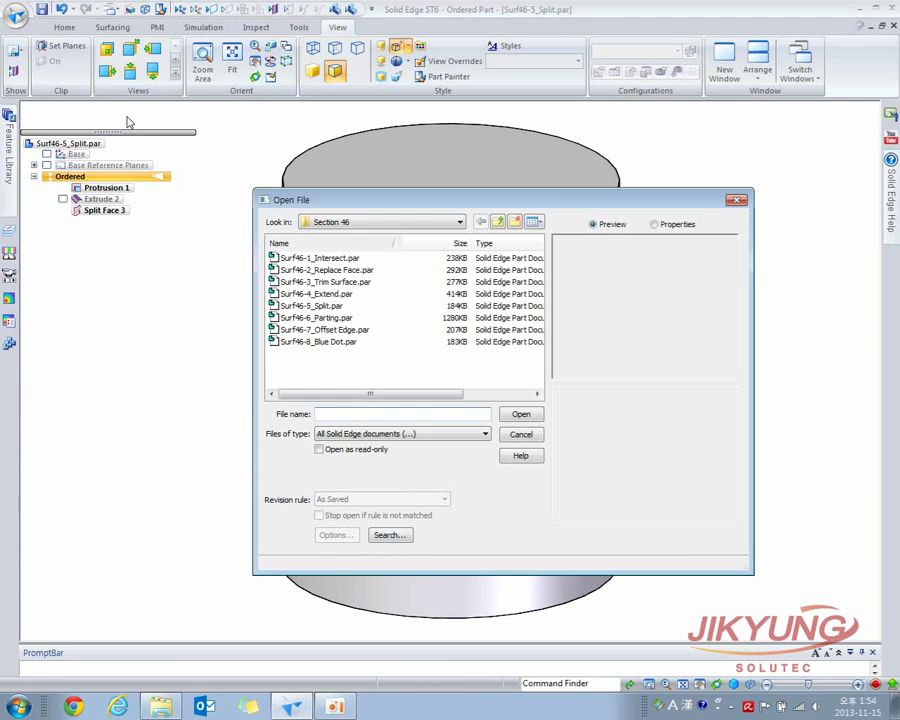
{"action": "double_click", "coordinate": [334, 318]}
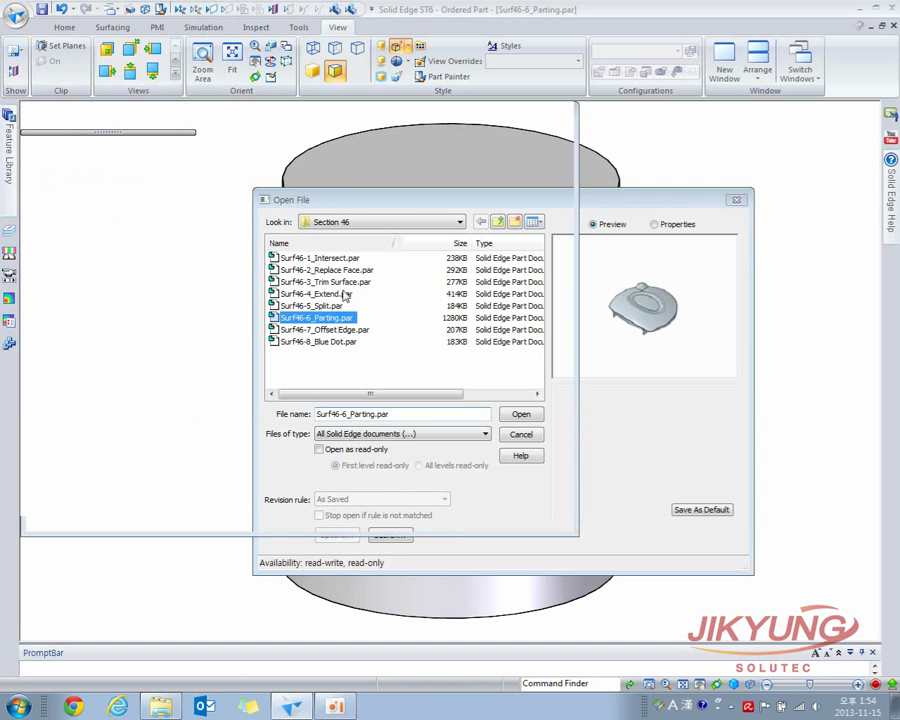
{"action": "middle_click_drag", "start_coordinate": [342, 335], "coordinate": [447, 279]}
{"action": "middle_click_drag", "start_coordinate": [445, 274], "coordinate": [175, 362]}
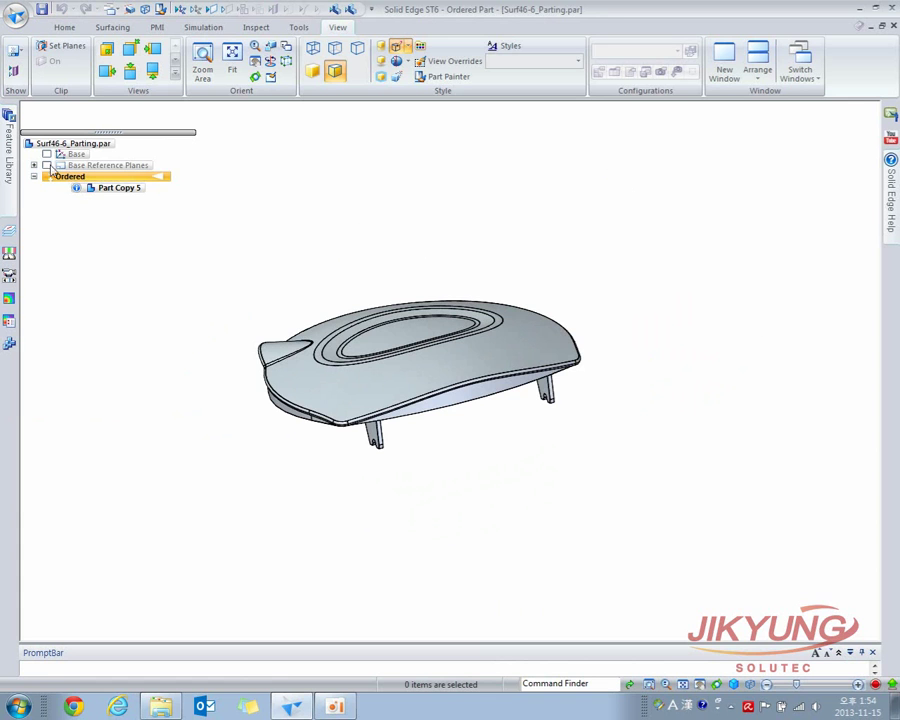
{"action": "left_click", "coordinate": [46, 166]}
{"action": "middle_click_drag", "start_coordinate": [228, 259], "coordinate": [306, 263]}
{"action": "scroll", "coordinate": [283, 313], "scroll_direction": "up", "scroll_amount": 3}
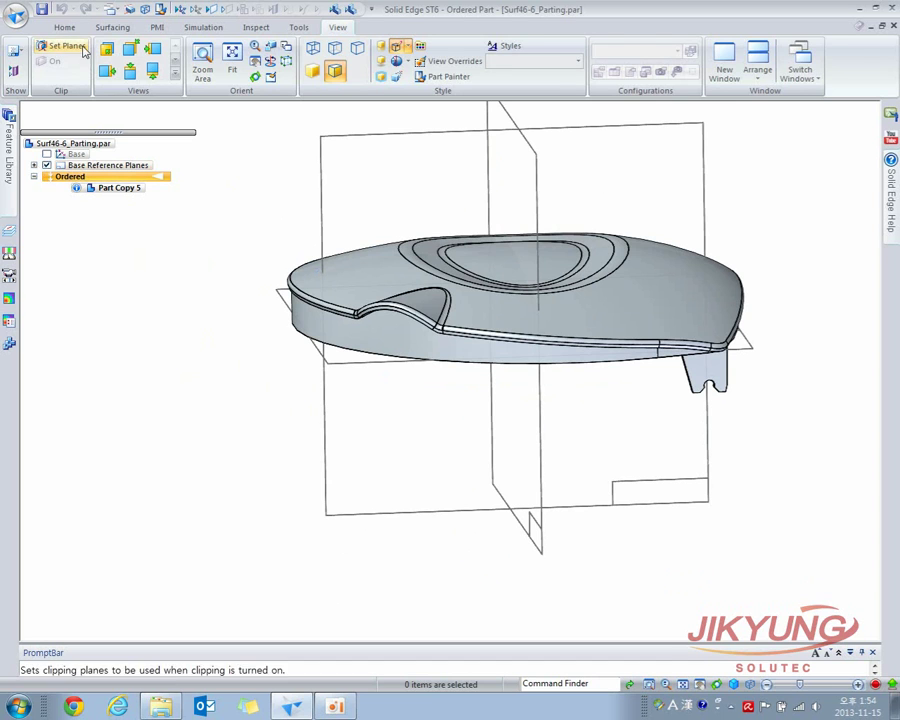
Create a Parting Split on the whole body, using the Top (xy) reference plane for direction and Chain face selection
{"action": "left_click", "coordinate": [112, 27]}
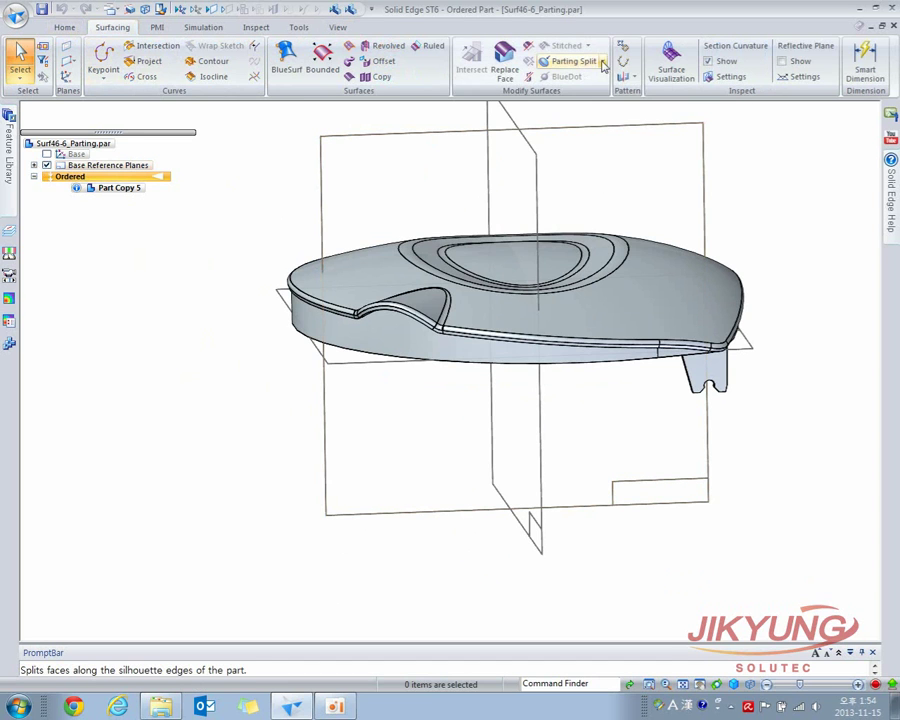
{"action": "left_click", "coordinate": [603, 62]}
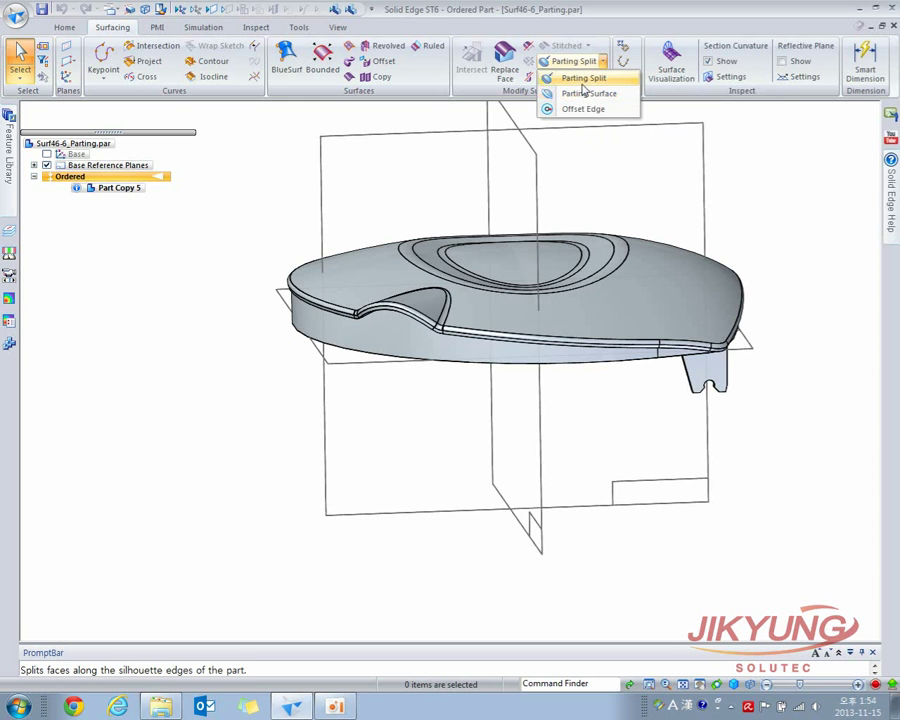
{"action": "left_click", "coordinate": [585, 79]}
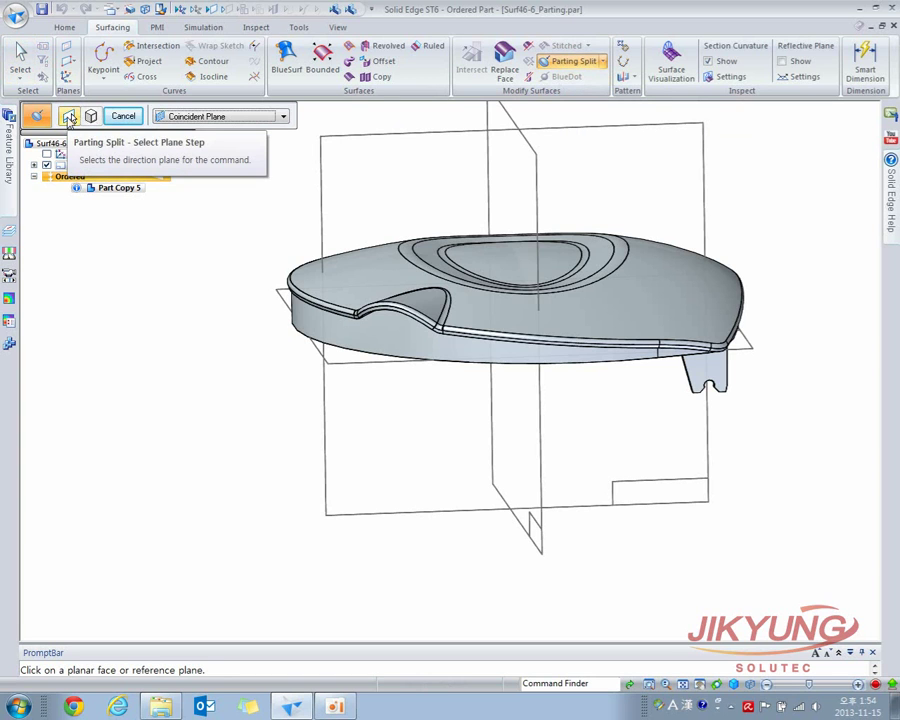
{"action": "left_click", "coordinate": [326, 357]}
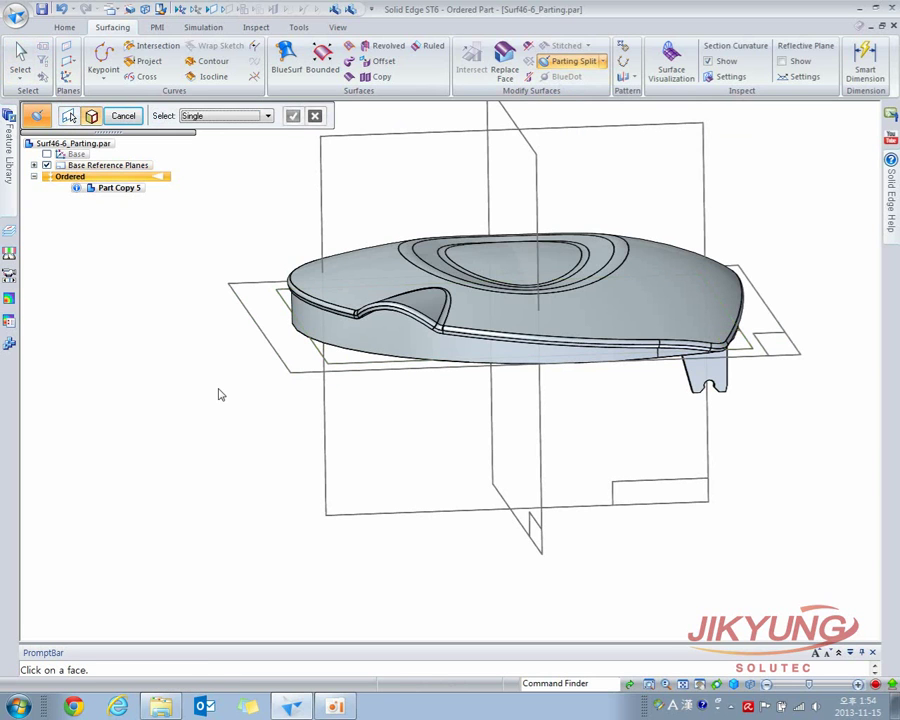
{"action": "left_click", "coordinate": [227, 116]}
{"action": "left_click", "coordinate": [225, 137]}
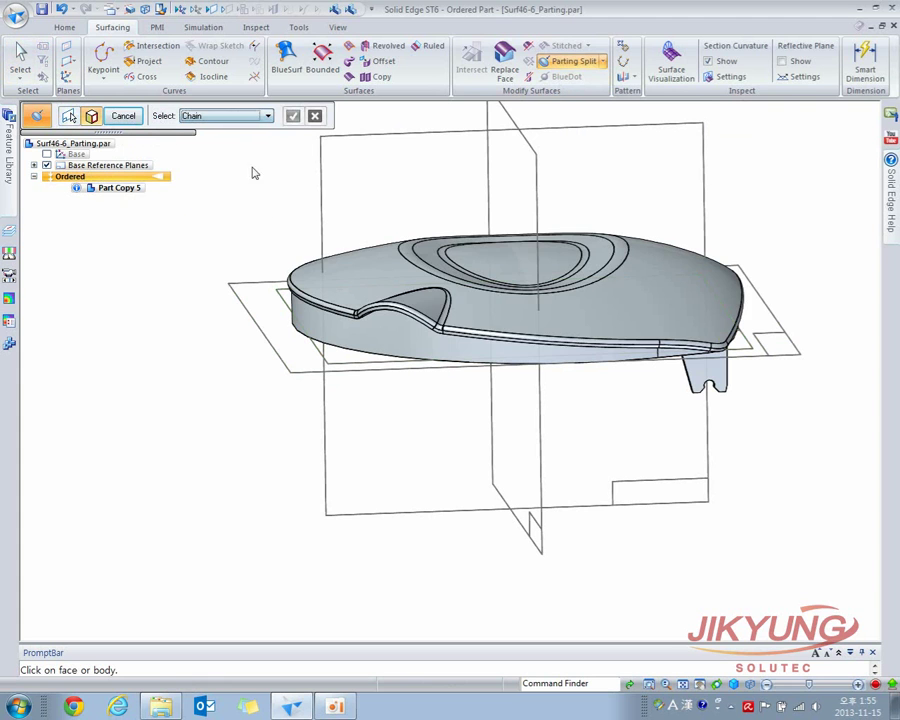
{"action": "left_click", "coordinate": [350, 262]}
{"action": "right_click", "coordinate": [268, 318]}
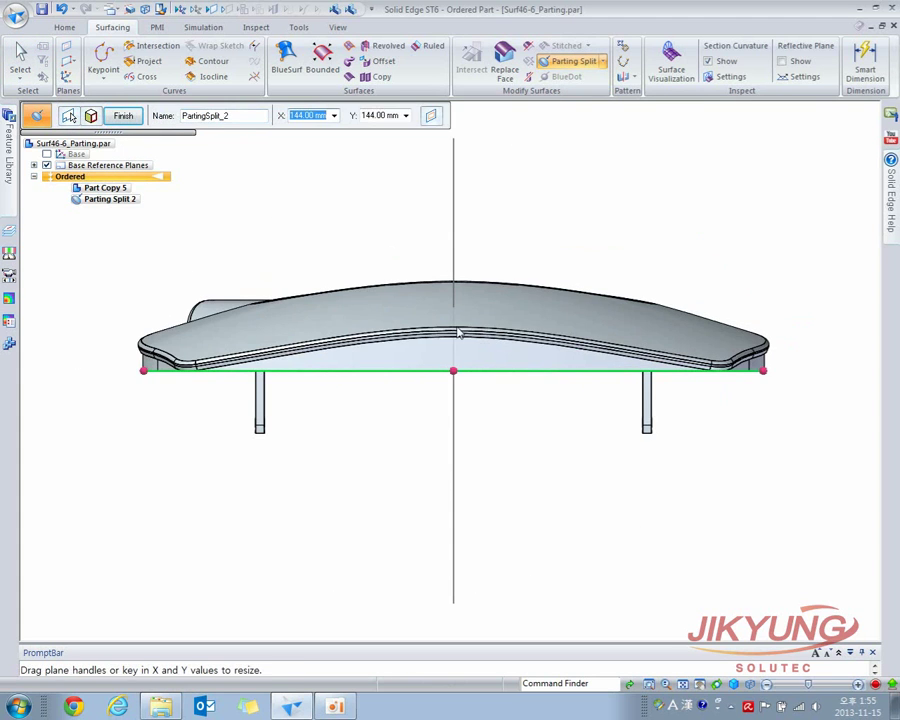
{"action": "right_click", "coordinate": [240, 222]}
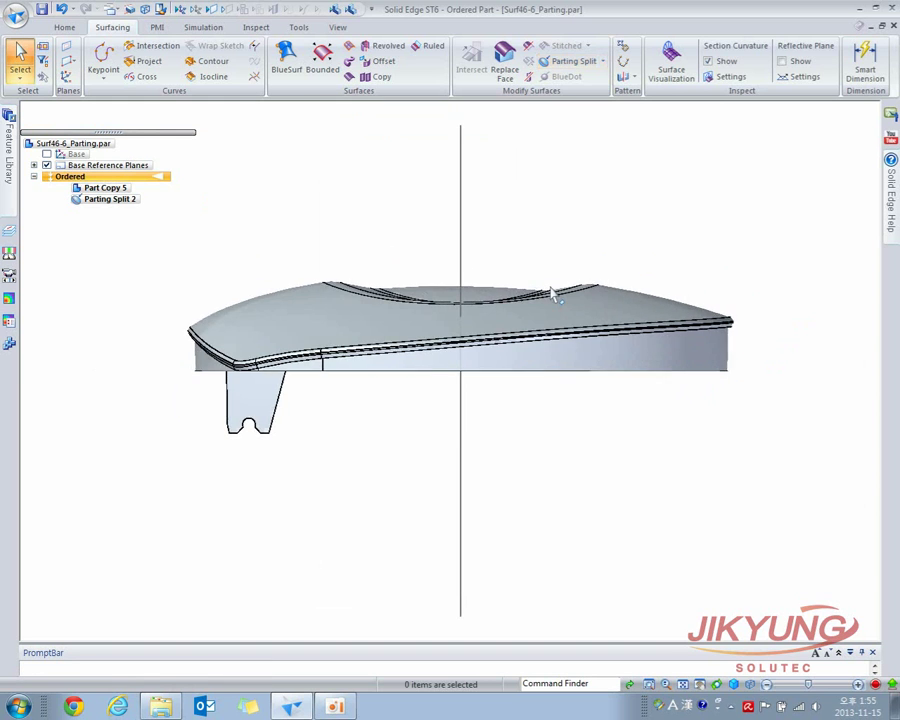
Examine the parting split line along the rounded rim of the cover from the side and at its end
{"action": "scroll", "coordinate": [737, 358], "scroll_direction": "up", "scroll_amount": 3}
{"action": "middle_click_drag", "start_coordinate": [737, 358], "coordinate": [450, 305]}
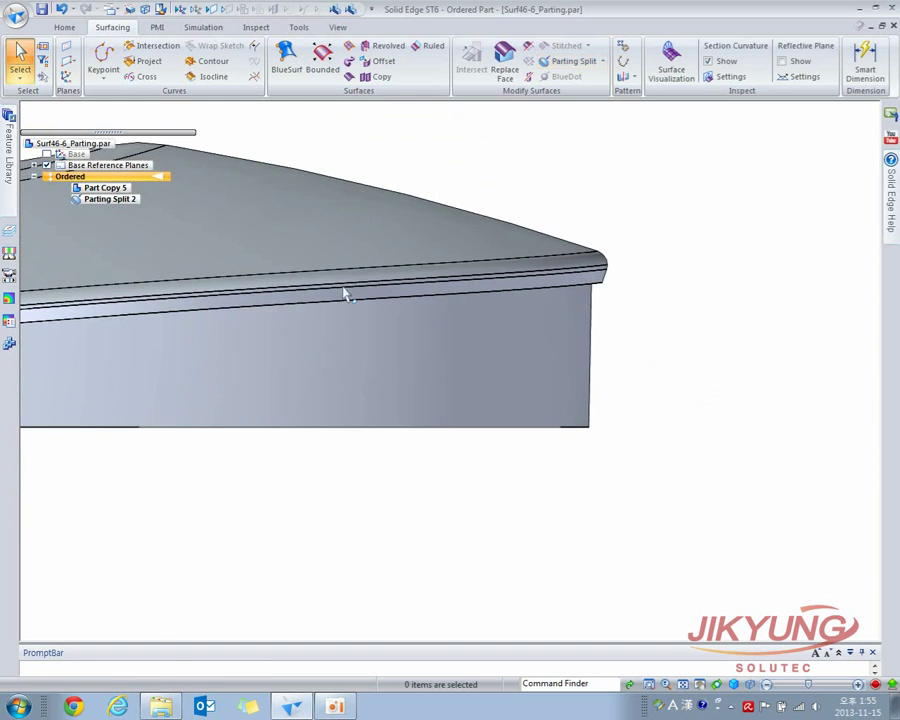
{"action": "left_click", "coordinate": [110, 199]}
{"action": "scroll", "coordinate": [650, 310], "scroll_direction": "up", "scroll_amount": 2}
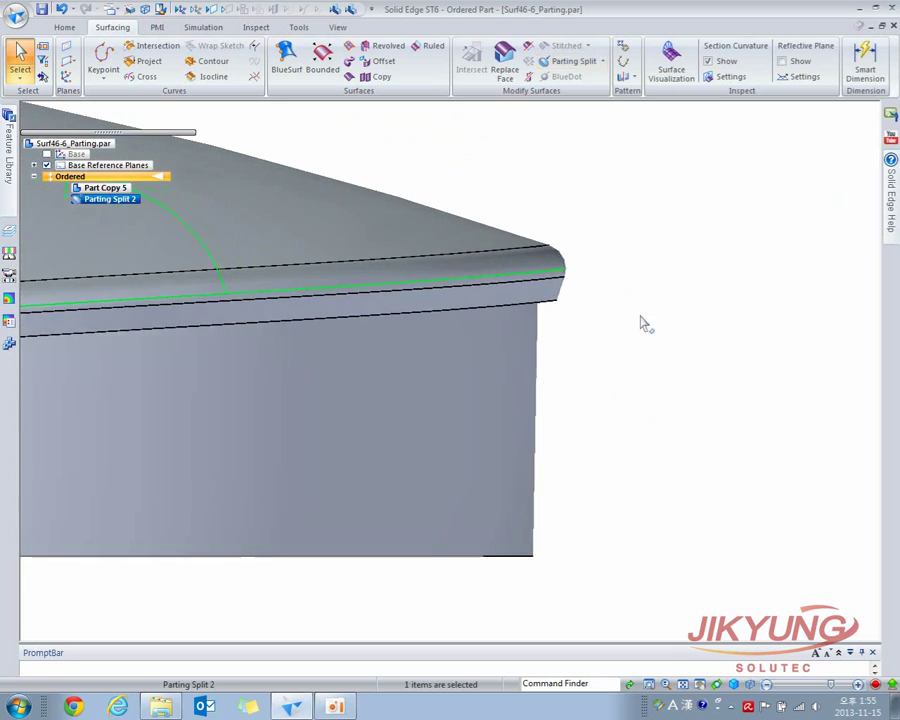
{"action": "scroll", "coordinate": [606, 287], "scroll_direction": "up", "scroll_amount": 2}
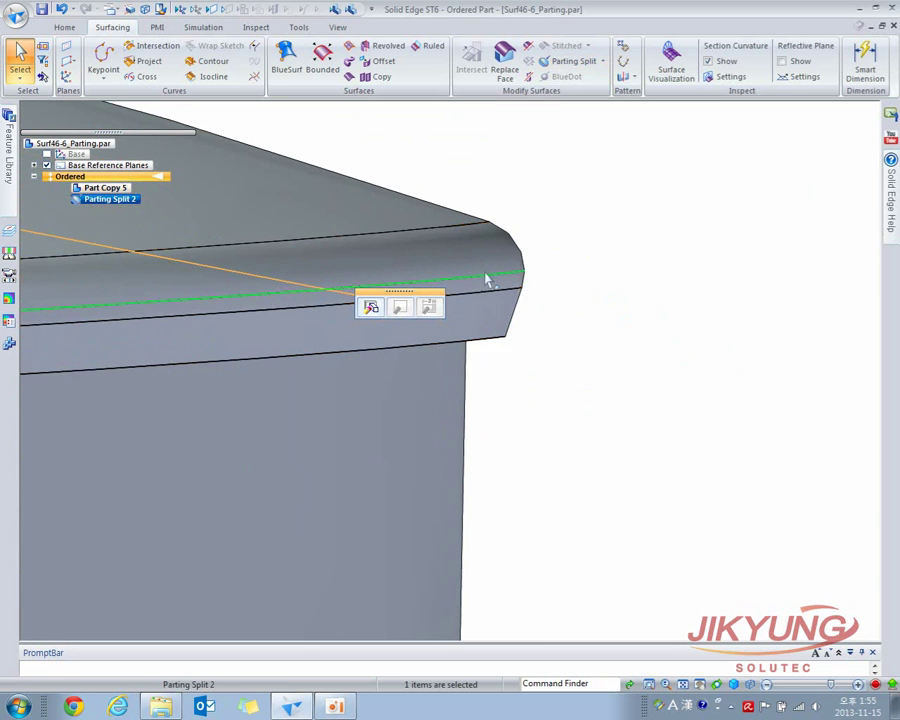
{"action": "scroll", "coordinate": [541, 259], "scroll_direction": "down", "scroll_amount": 2}
{"action": "scroll", "coordinate": [541, 259], "scroll_direction": "down", "scroll_amount": 5}
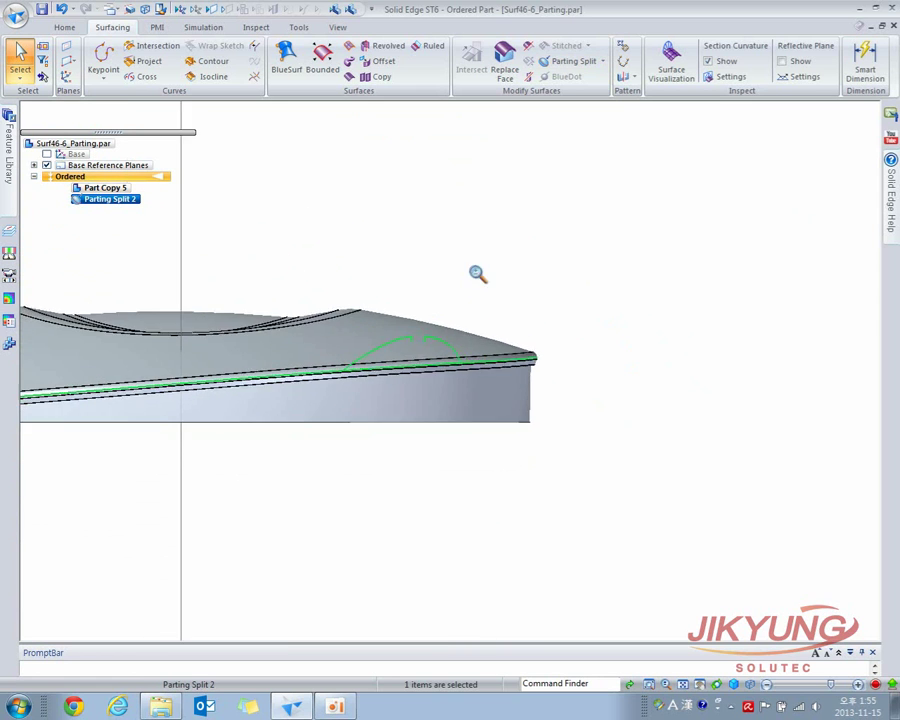
{"action": "middle_click_drag", "start_coordinate": [330, 311], "coordinate": [693, 311]}
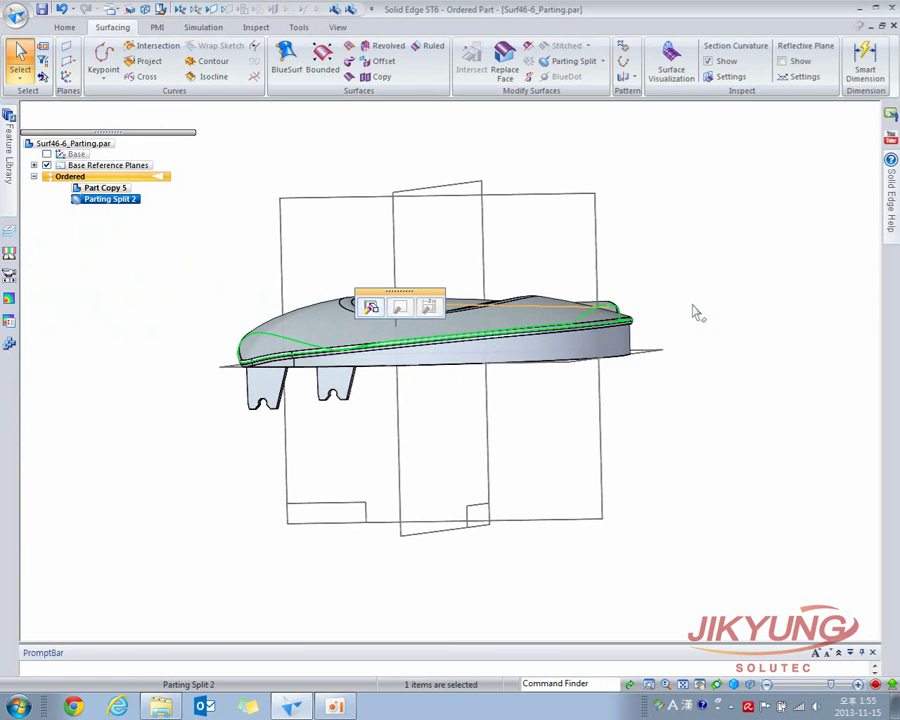
{"action": "scroll", "coordinate": [574, 463], "scroll_direction": "up", "scroll_amount": 3}
{"action": "scroll", "coordinate": [420, 368], "scroll_direction": "up", "scroll_amount": 2}
{"action": "left_click", "coordinate": [485, 366]}
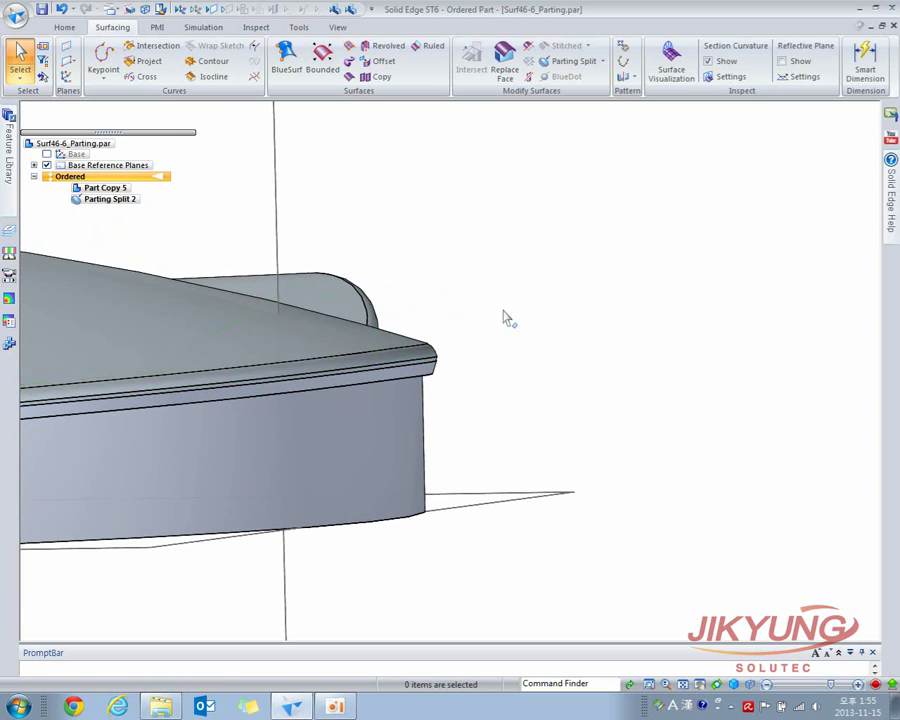
{"action": "key", "text": "ctrl+i"}
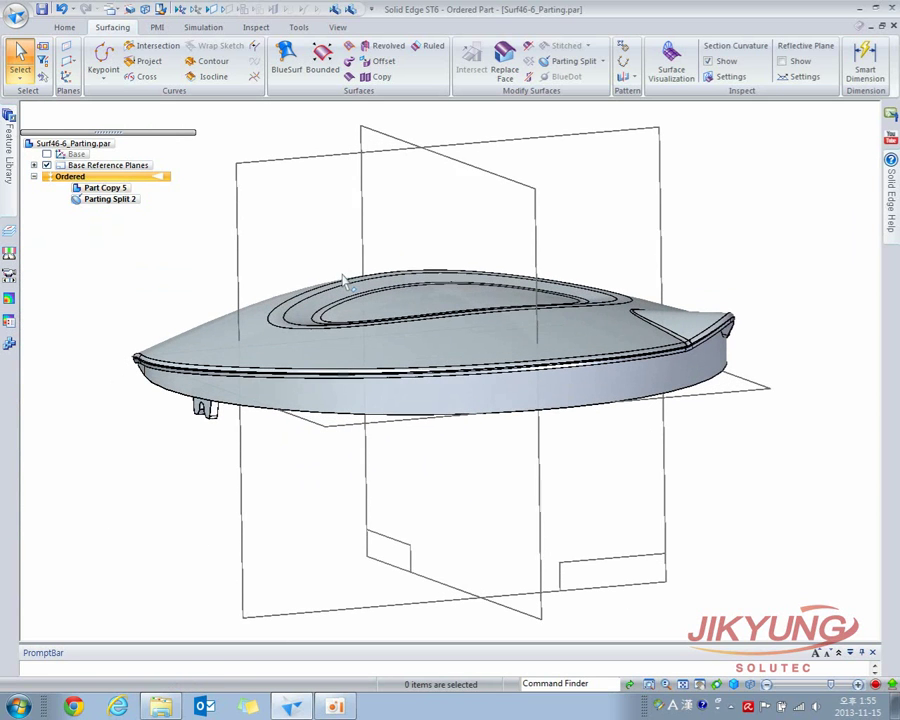
Start a Parting Surface with the Top (xy) plane as its direction plane, and set edge selection to Single
{"action": "left_click", "coordinate": [602, 61]}
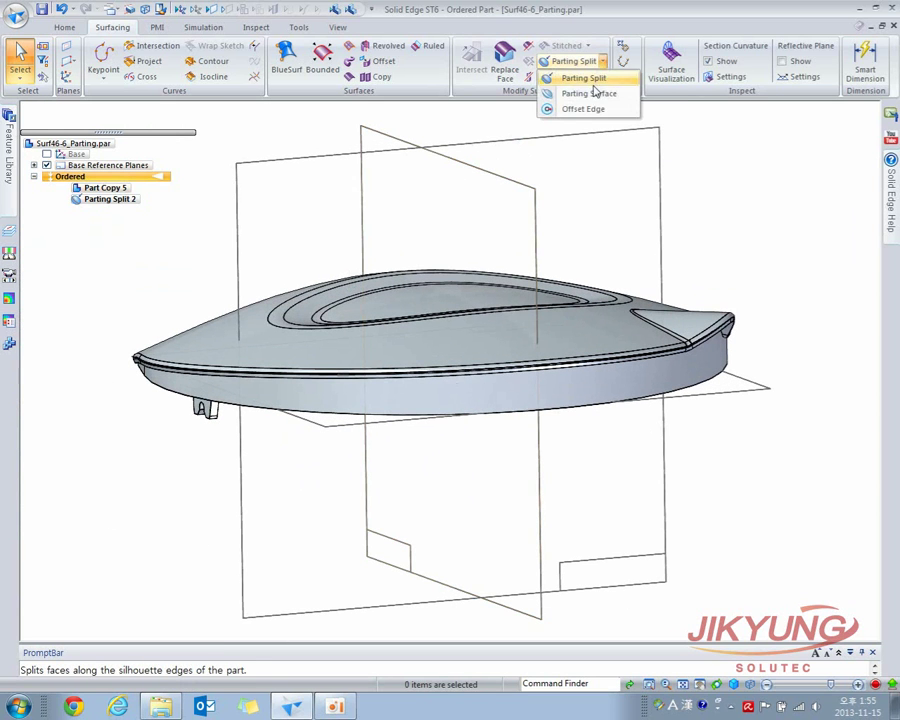
{"action": "left_click", "coordinate": [590, 93]}
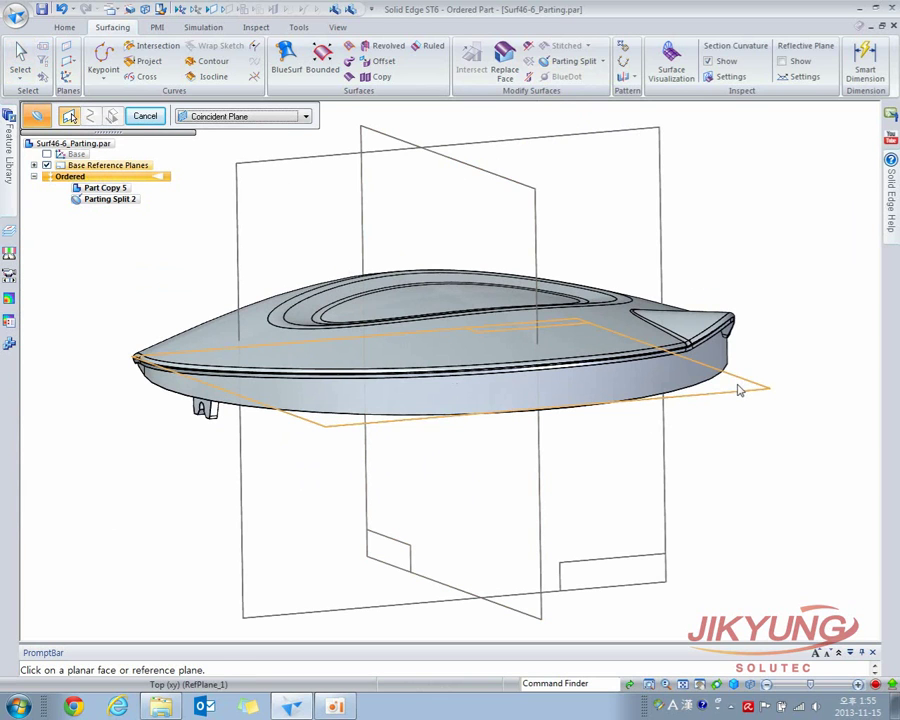
{"action": "left_click", "coordinate": [686, 390]}
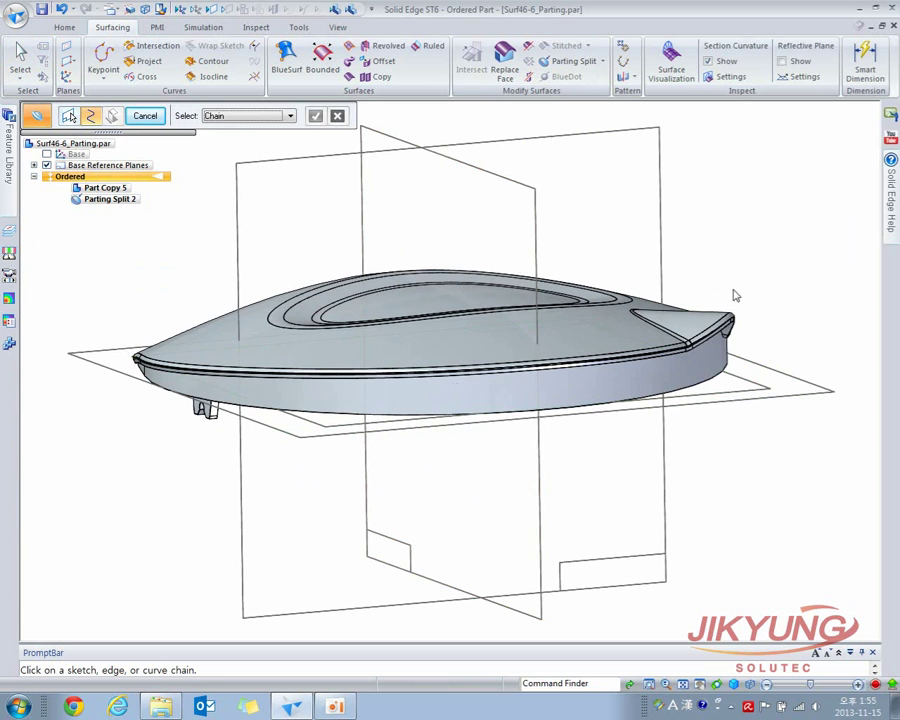
{"action": "scroll", "coordinate": [725, 392], "scroll_direction": "up", "scroll_amount": 5}
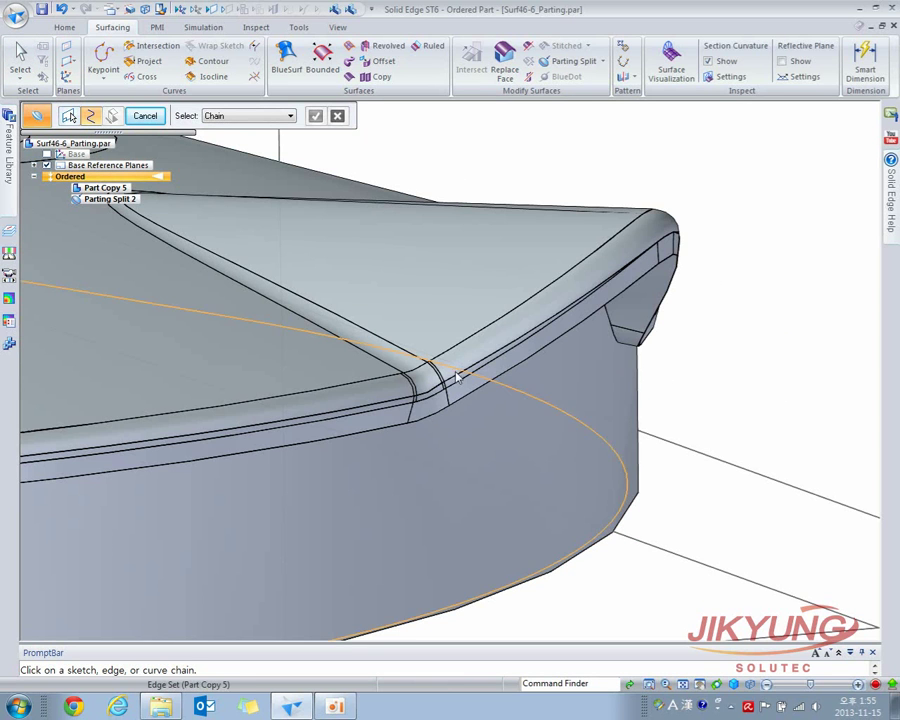
{"action": "left_click", "coordinate": [290, 116]}
{"action": "left_click", "coordinate": [228, 127]}
Select the parting split edges around the raised tab, including the short segments at the corner where it meets the rim
{"action": "left_click", "coordinate": [450, 374]}
{"action": "scroll", "coordinate": [528, 257], "scroll_direction": "up", "scroll_amount": 3}
{"action": "scroll", "coordinate": [670, 253], "scroll_direction": "up", "scroll_amount": 3}
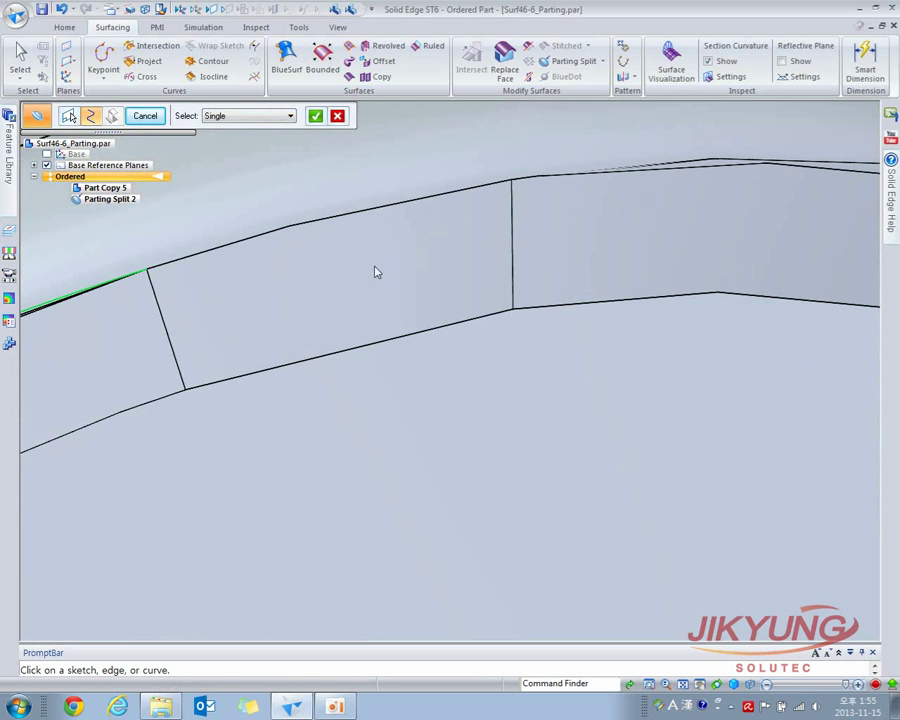
{"action": "left_click", "coordinate": [190, 261]}
{"action": "left_click", "coordinate": [722, 162]}
{"action": "scroll", "coordinate": [757, 207], "scroll_direction": "down", "scroll_amount": 2}
{"action": "middle_click_drag", "start_coordinate": [757, 207], "coordinate": [28, 227]}
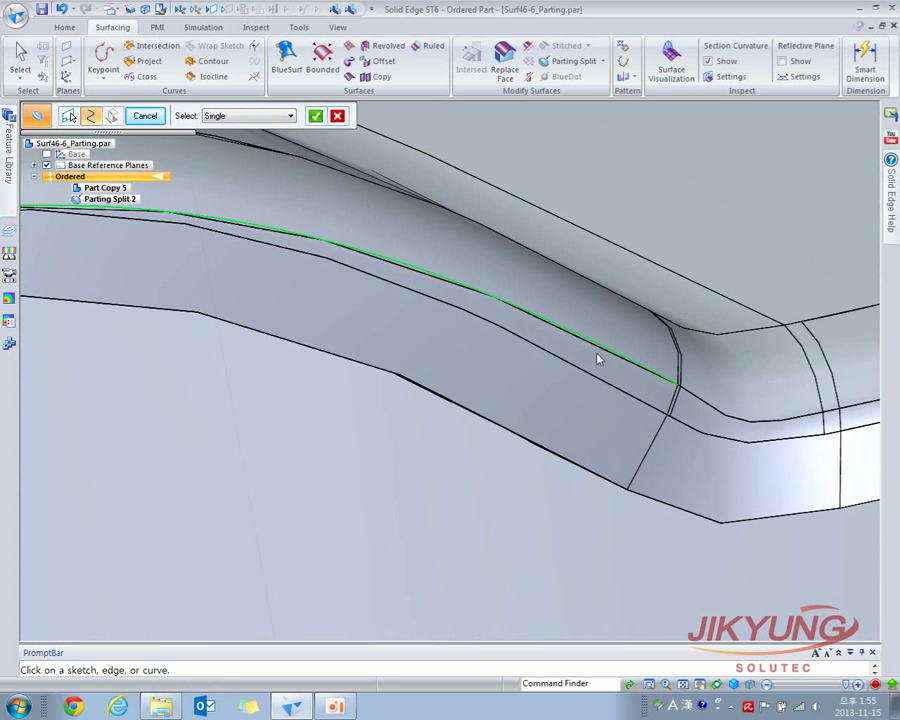
{"action": "scroll", "coordinate": [698, 364], "scroll_direction": "up", "scroll_amount": 3}
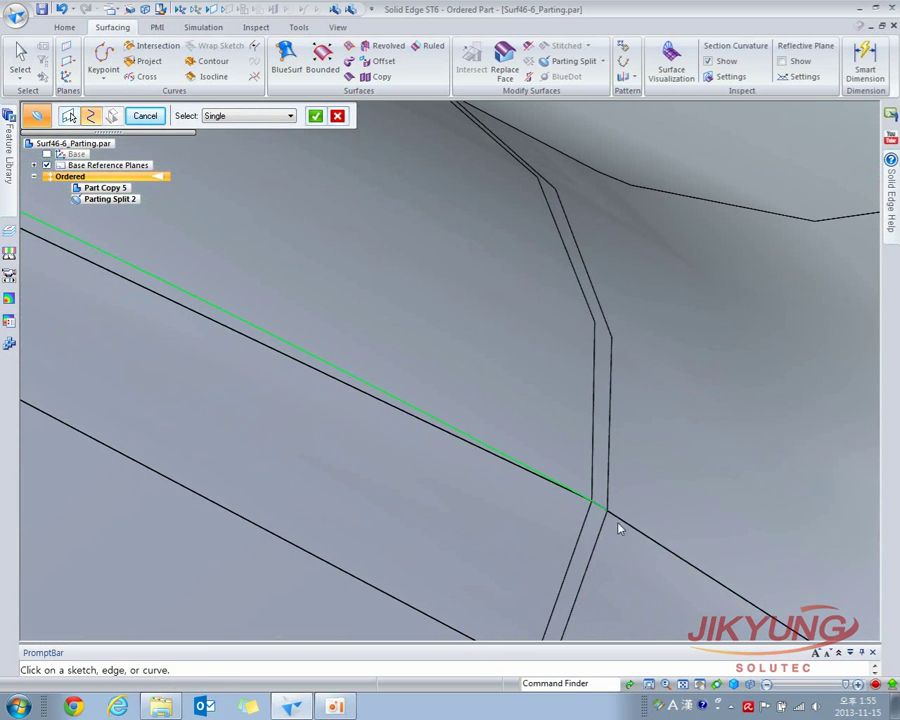
{"action": "scroll", "coordinate": [632, 531], "scroll_direction": "down", "scroll_amount": 3}
{"action": "middle_click_drag", "start_coordinate": [492, 327], "coordinate": [239, 275]}
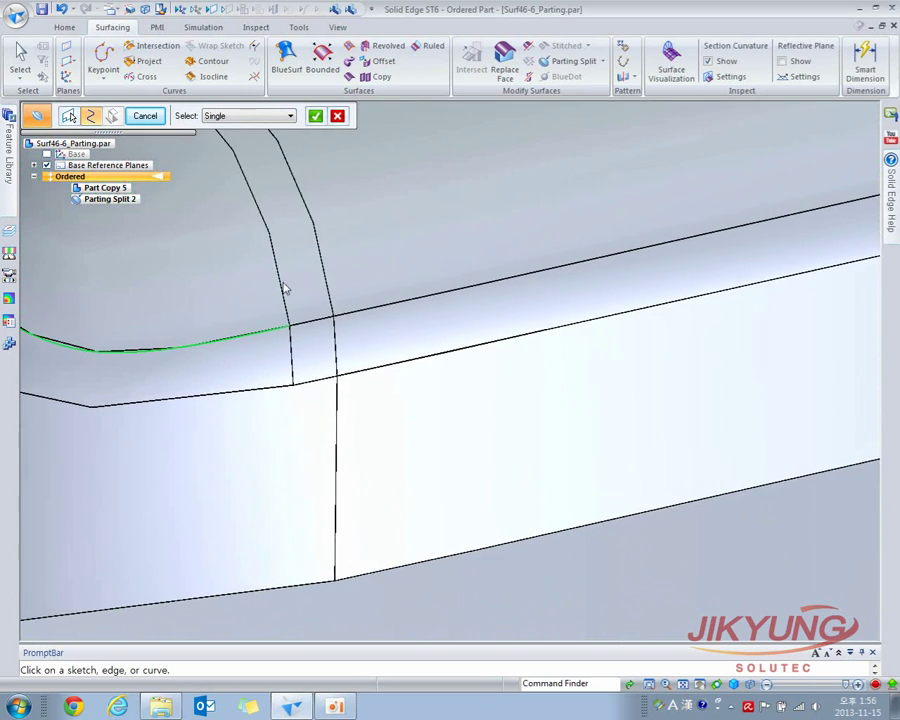
Add the parting split edges along the long side rim and around the adjoining corner to the selection
{"action": "left_click", "coordinate": [363, 312]}
{"action": "scroll", "coordinate": [225, 236], "scroll_direction": "down", "scroll_amount": 3}
{"action": "scroll", "coordinate": [780, 225], "scroll_direction": "up", "scroll_amount": 4}
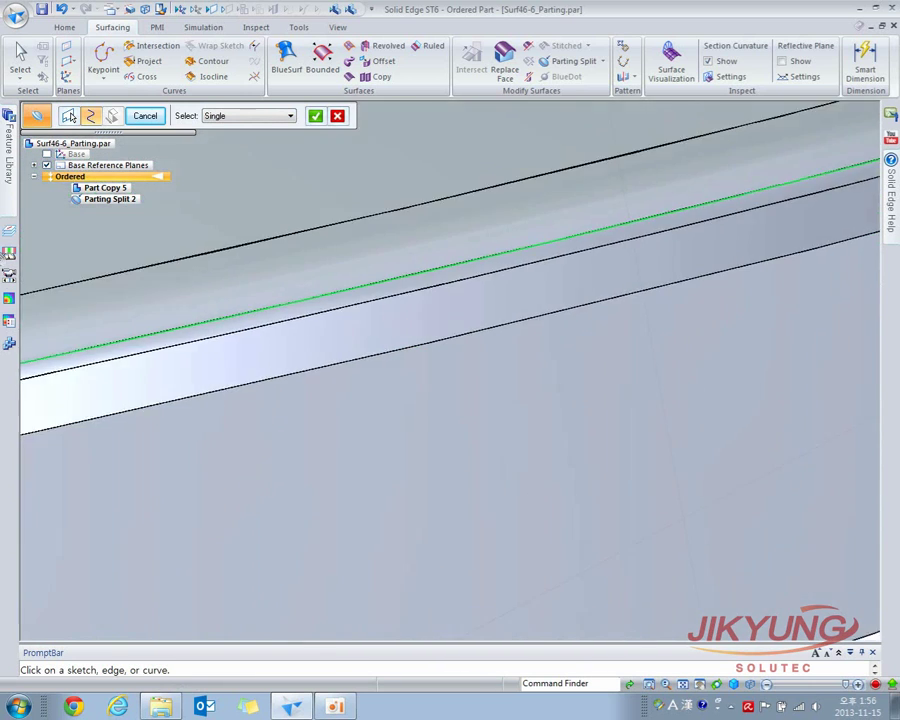
{"action": "scroll", "coordinate": [64, 422], "scroll_direction": "down", "scroll_amount": 5}
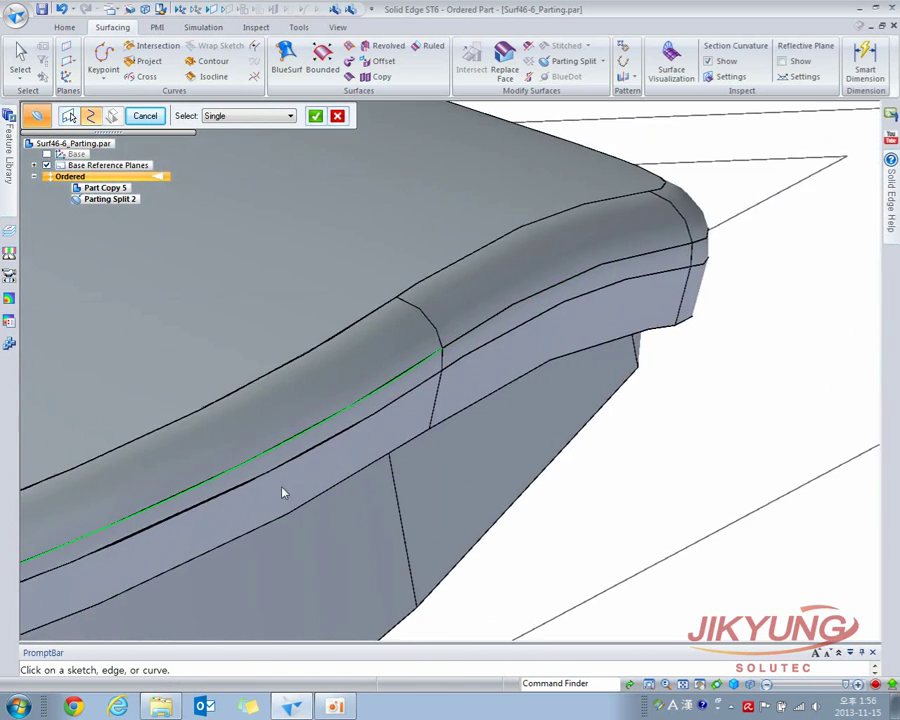
{"action": "scroll", "coordinate": [470, 345], "scroll_direction": "up", "scroll_amount": 2}
{"action": "left_click", "coordinate": [466, 334]}
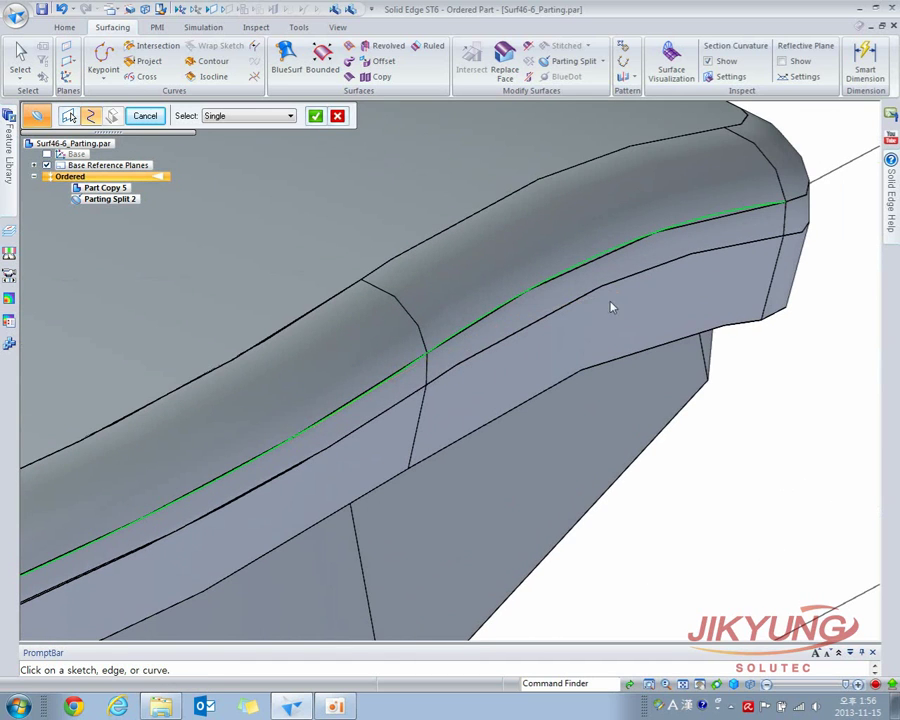
{"action": "scroll", "coordinate": [785, 205], "scroll_direction": "down", "scroll_amount": 1}
{"action": "left_click", "coordinate": [794, 200]}
{"action": "key", "text": "ctrl+shift+a"}
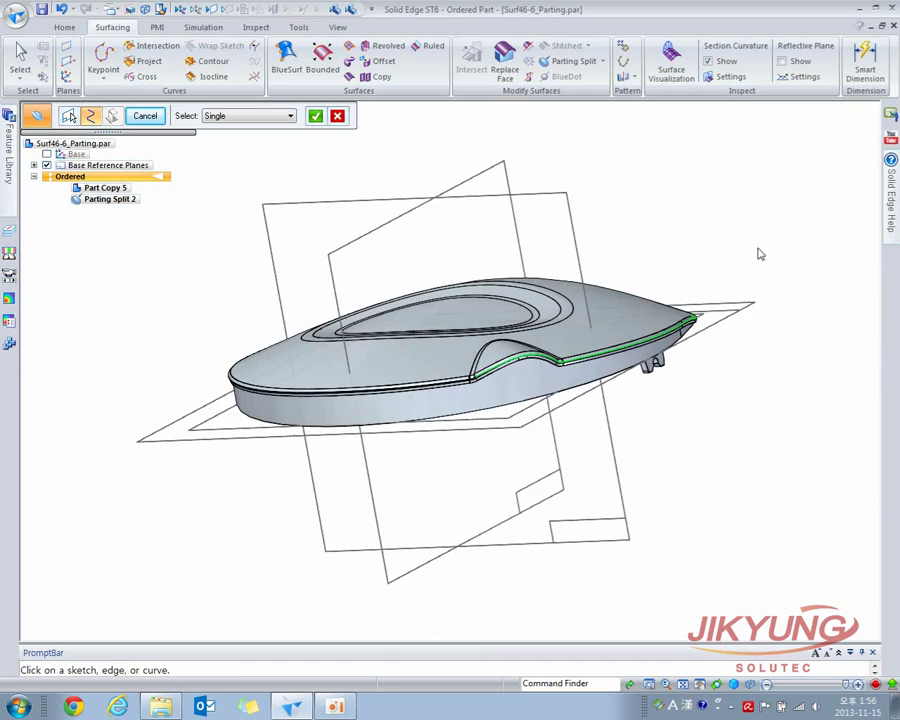
Add the parting split edges along the cover's straight end rim and around its far corner to the selection
{"action": "middle_click_drag", "start_coordinate": [520, 218], "coordinate": [322, 456]}
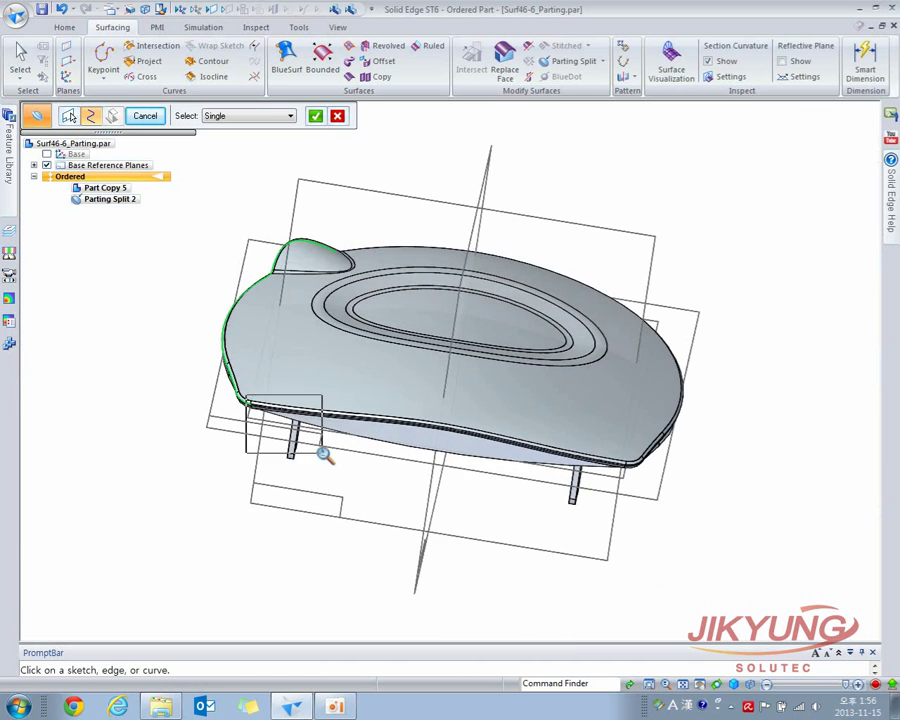
{"action": "scroll", "coordinate": [322, 456], "scroll_direction": "up", "scroll_amount": 5}
{"action": "scroll", "coordinate": [289, 404], "scroll_direction": "down", "scroll_amount": 2}
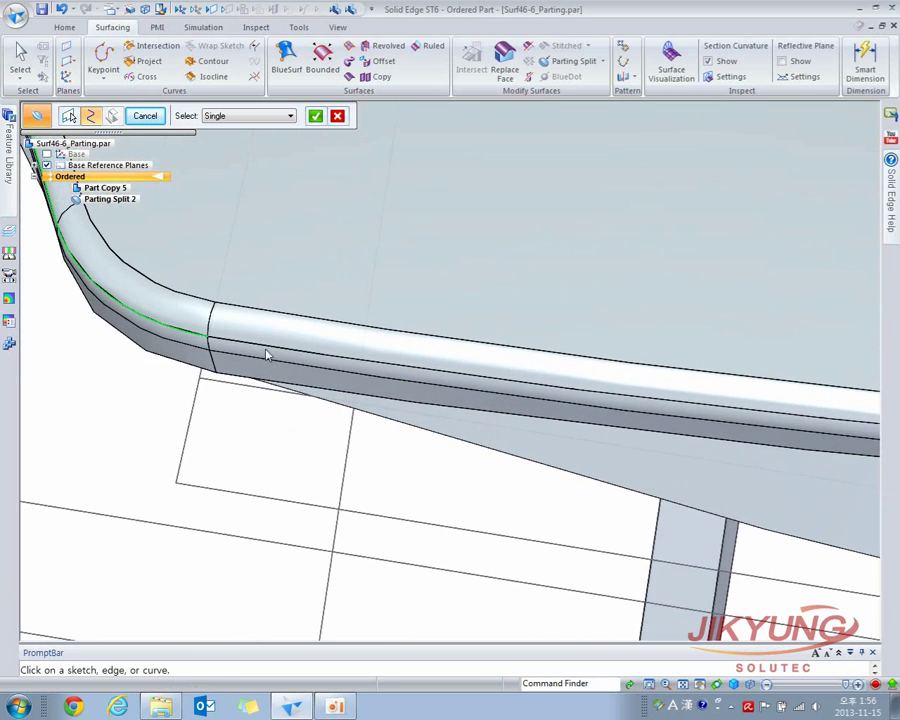
{"action": "scroll", "coordinate": [460, 372], "scroll_direction": "down", "scroll_amount": 1}
{"action": "middle_click_drag", "start_coordinate": [460, 372], "coordinate": [209, 345]}
{"action": "scroll", "coordinate": [520, 345], "scroll_direction": "up", "scroll_amount": 2}
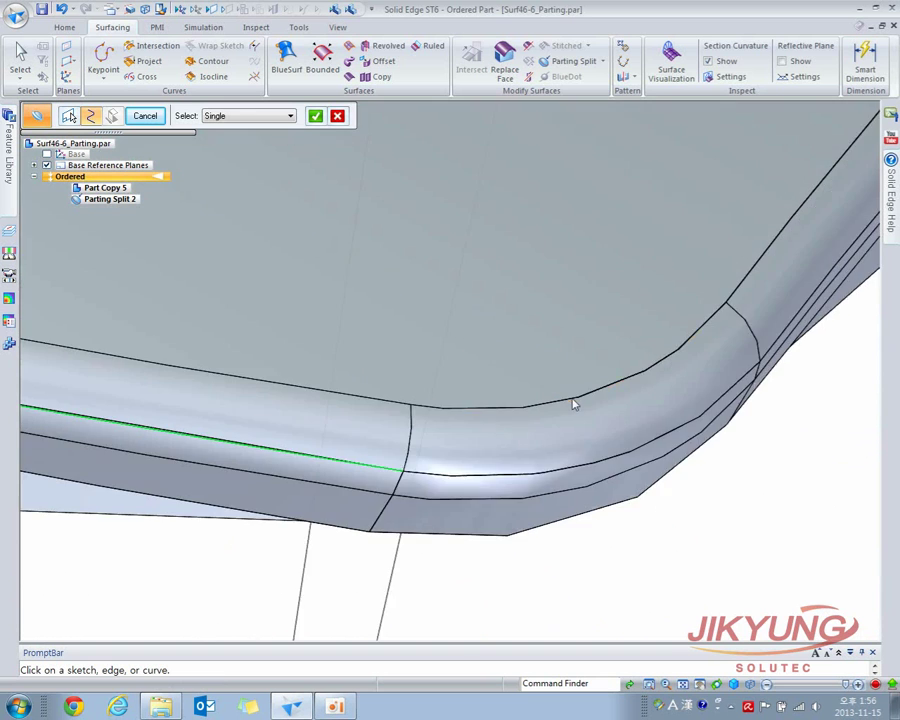
{"action": "middle_click_drag", "start_coordinate": [593, 410], "coordinate": [548, 461]}
{"action": "left_click", "coordinate": [558, 469]}
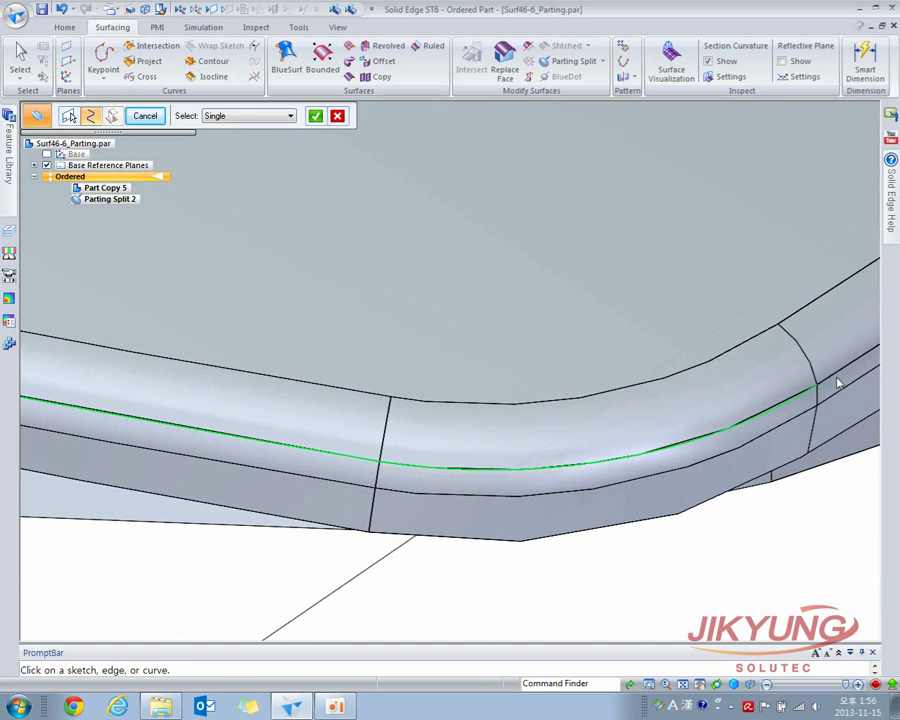
Add the remaining parting split edges along the other side rim, including the short segment beside the raised tab, and accept the edge set
{"action": "middle_click_drag", "start_coordinate": [814, 406], "coordinate": [126, 457]}
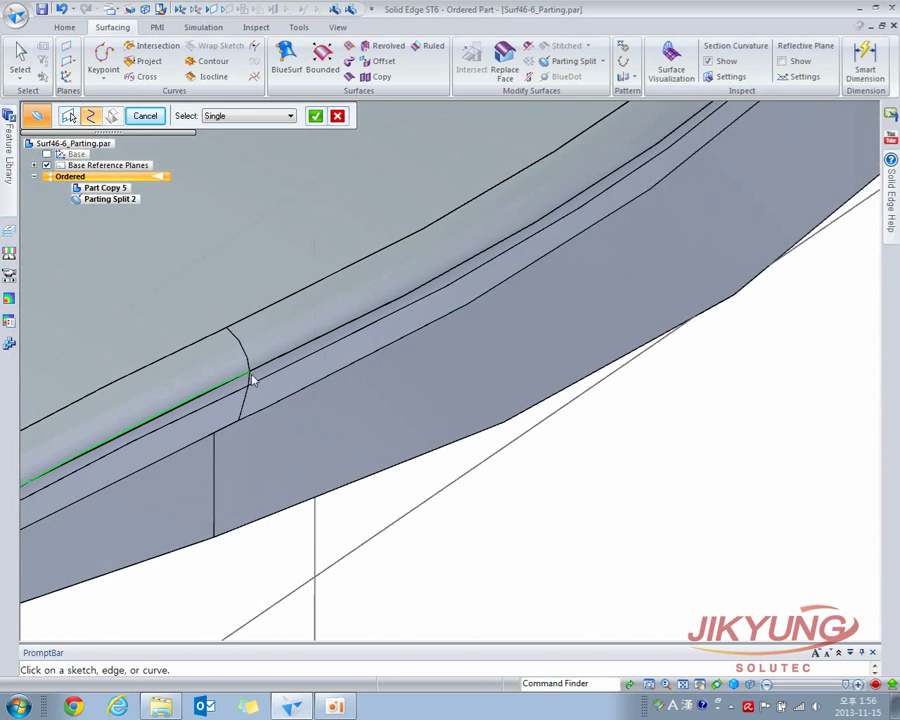
{"action": "middle_click_drag", "start_coordinate": [297, 350], "coordinate": [300, 387]}
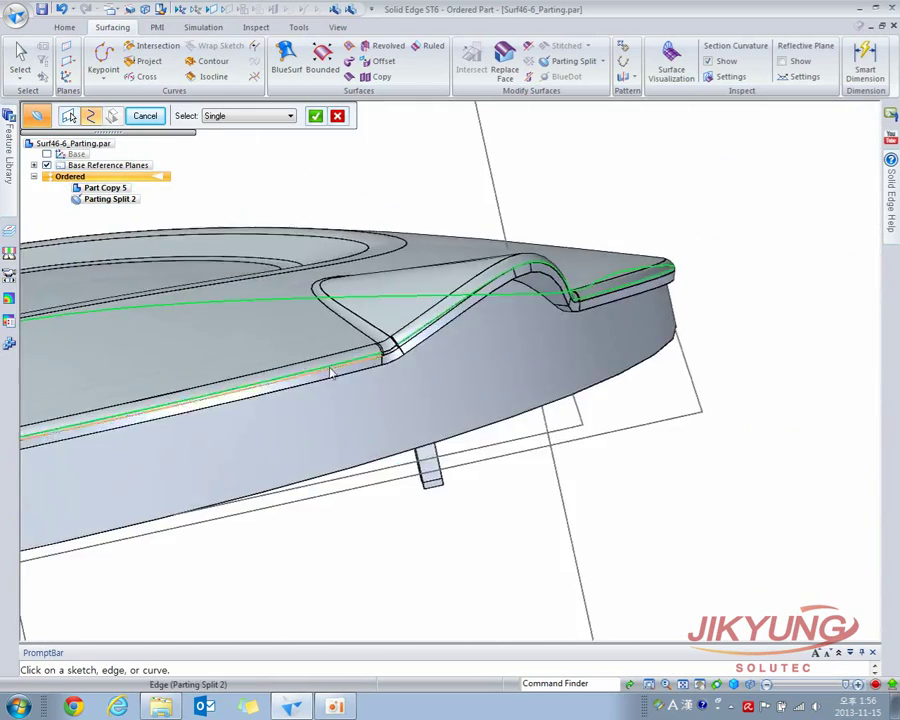
{"action": "scroll", "coordinate": [300, 387], "scroll_direction": "up", "scroll_amount": 5}
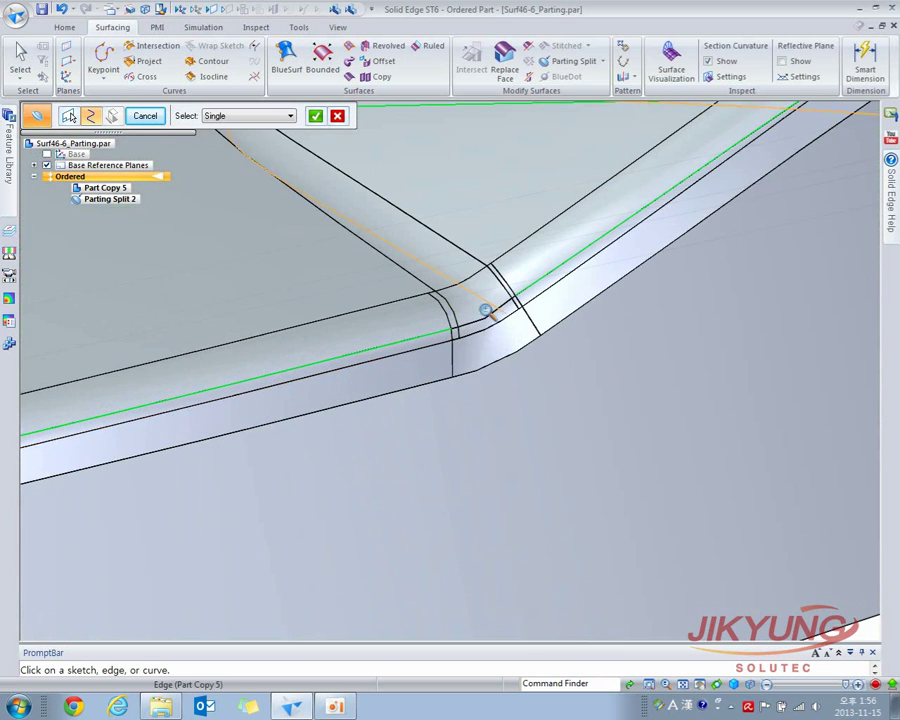
{"action": "scroll", "coordinate": [404, 358], "scroll_direction": "up", "scroll_amount": 2}
{"action": "left_click", "coordinate": [428, 366]}
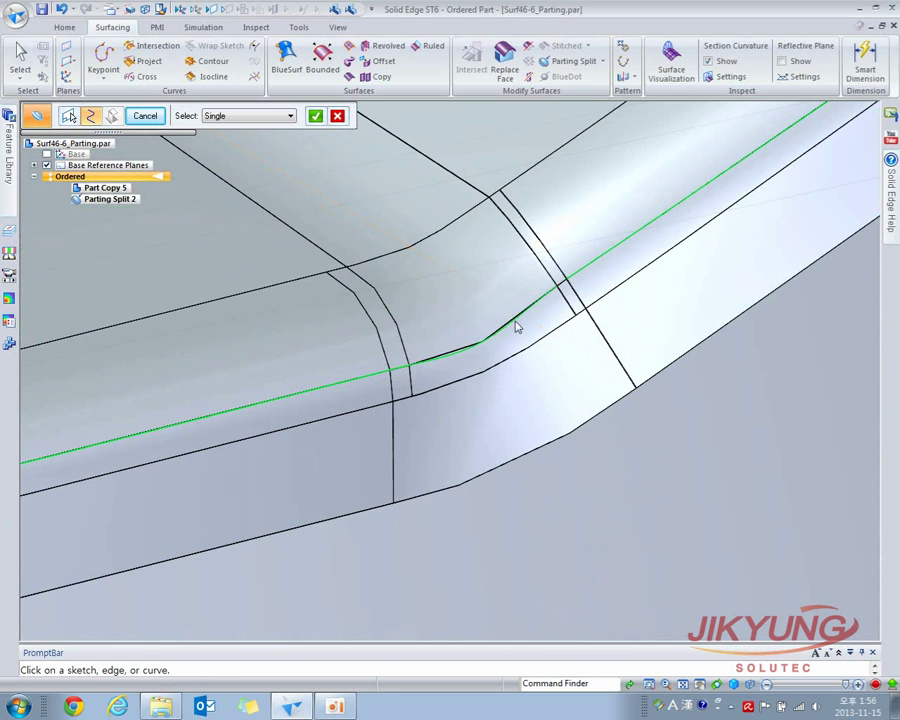
{"action": "key", "text": "ctrl+i"}
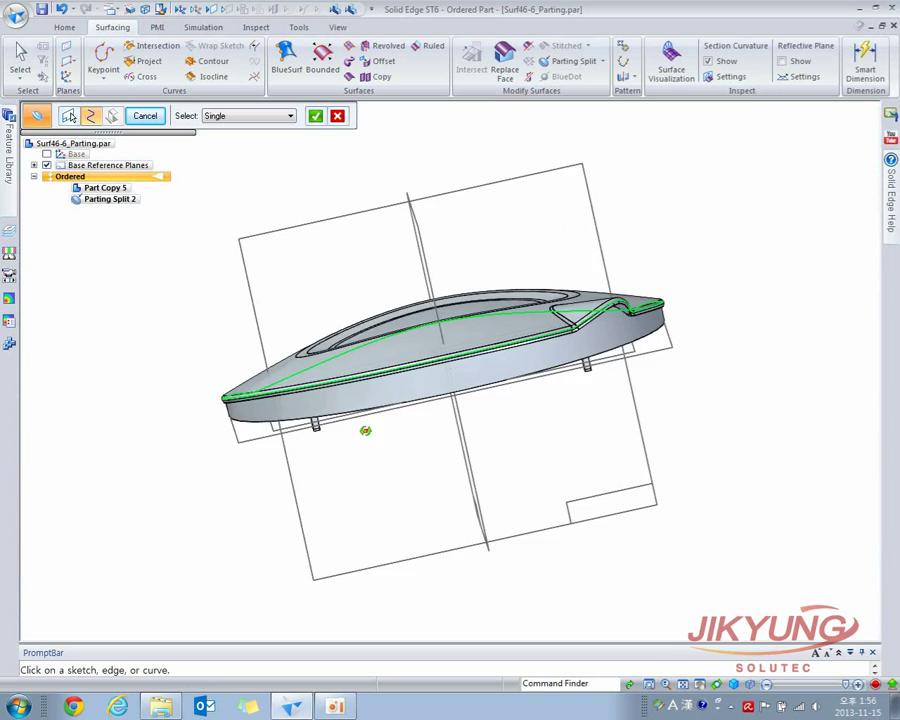
{"action": "left_click", "coordinate": [318, 119]}
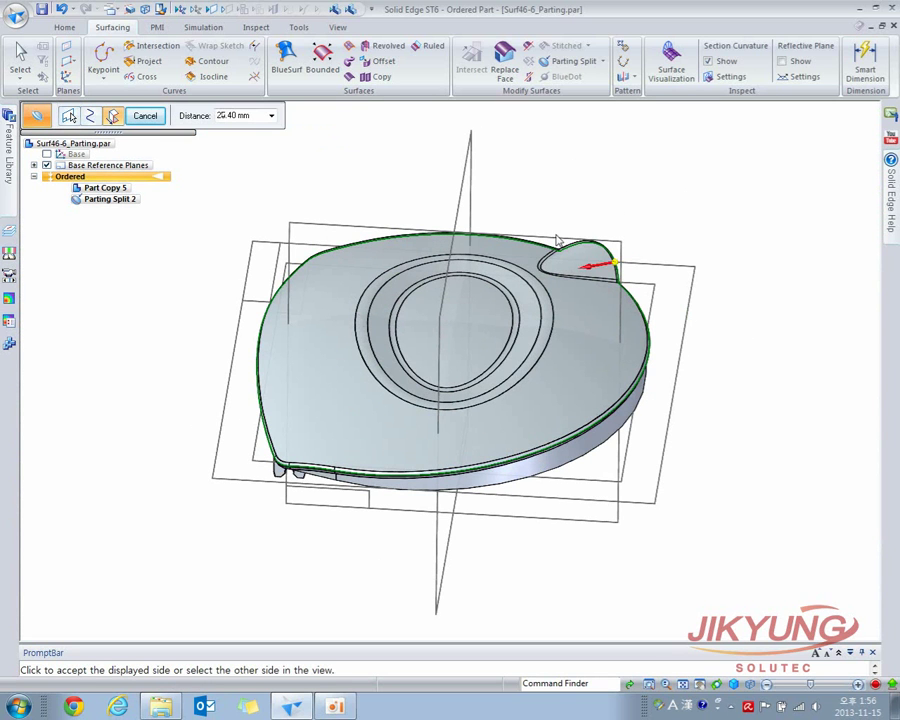
Set the parting surface distance to 150 mm, direct it outward from the cover, and finish the feature
{"action": "left_click", "coordinate": [256, 118]}
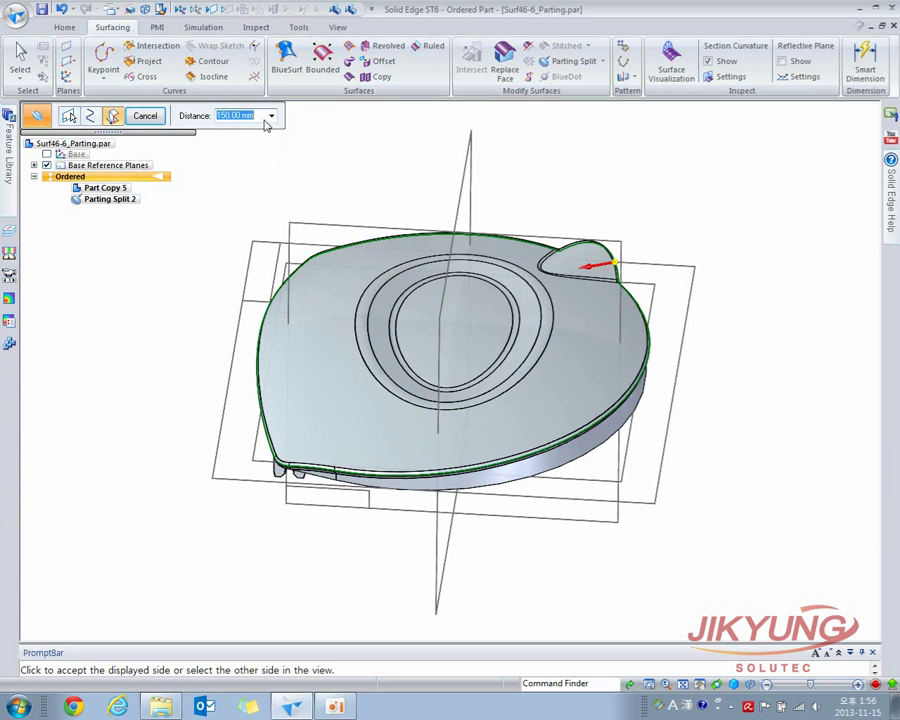
{"action": "left_click", "coordinate": [761, 311]}
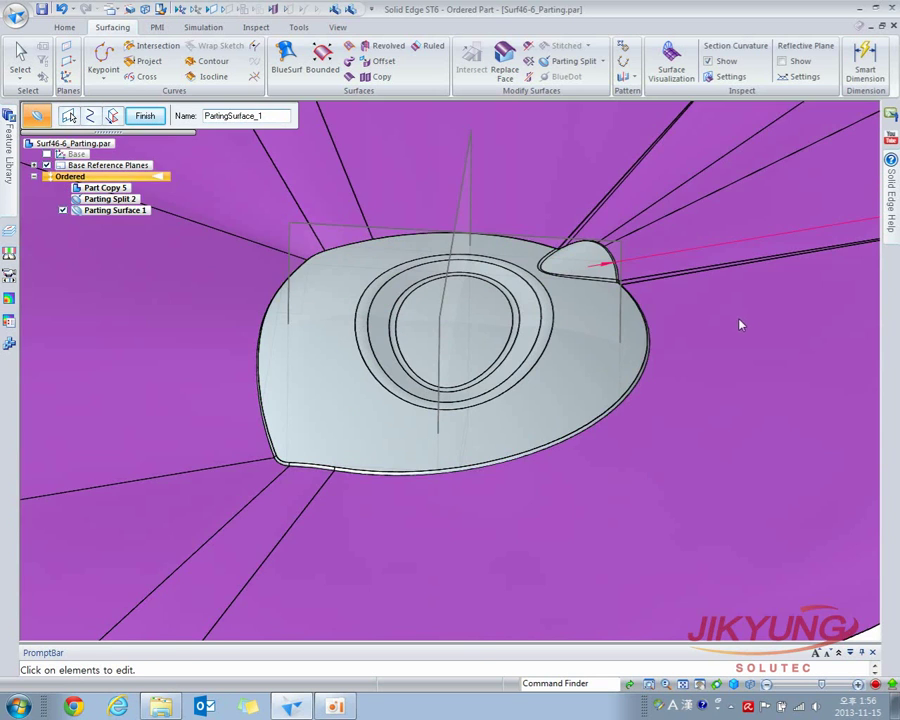
{"action": "key", "text": "ctrl+shift+f"}
{"action": "middle_click_drag", "start_coordinate": [446, 422], "coordinate": [703, 430]}
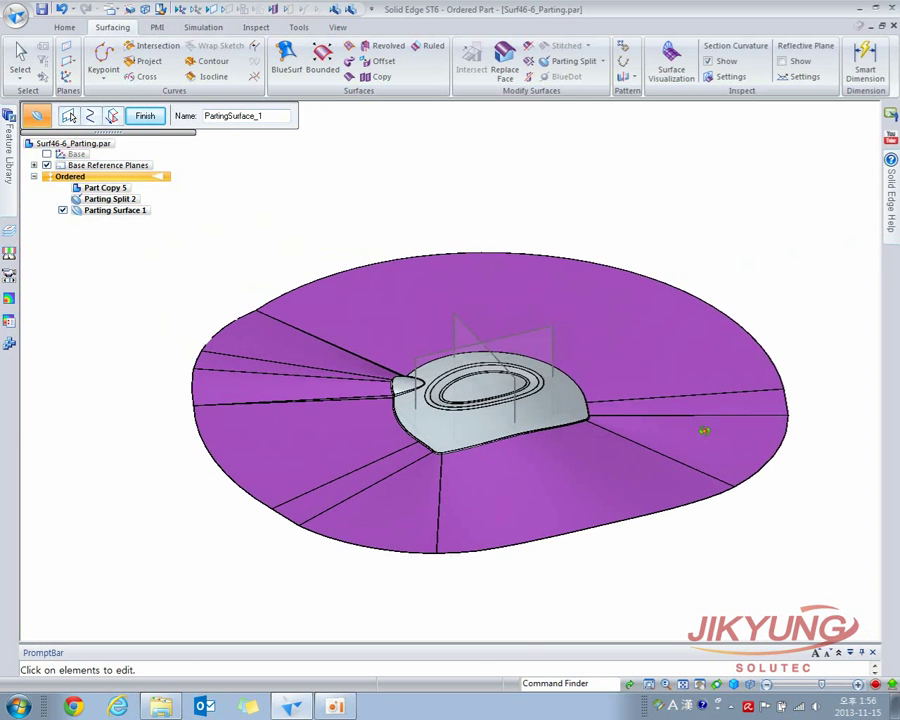
{"action": "key", "text": "Return"}
{"action": "middle_click_drag", "start_coordinate": [175, 470], "coordinate": [136, 296]}
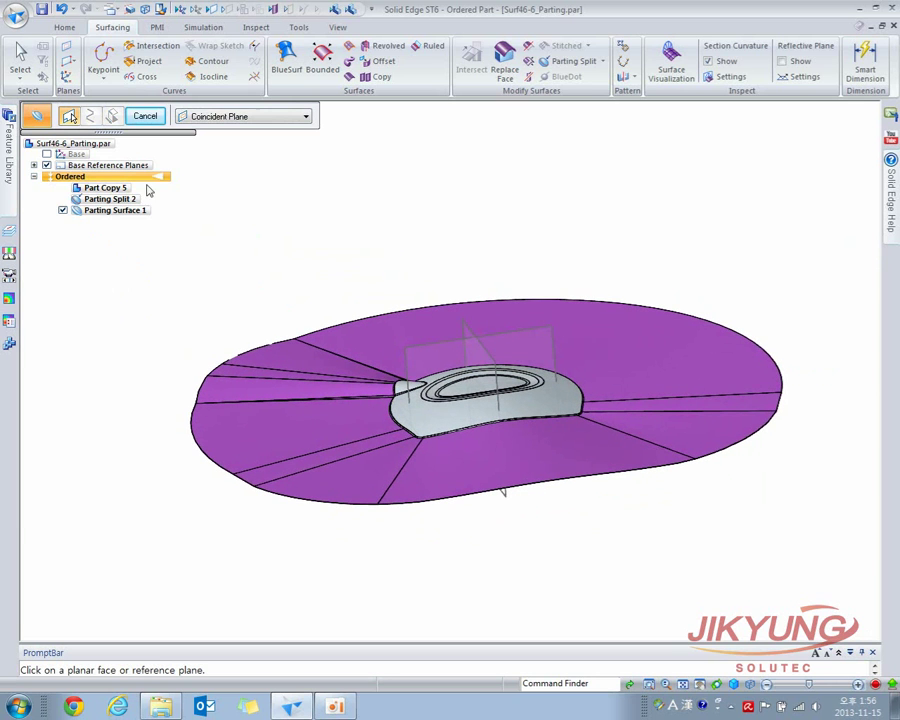
{"action": "left_click", "coordinate": [28, 58]}
{"action": "middle_click_drag", "start_coordinate": [244, 204], "coordinate": [255, 234]}
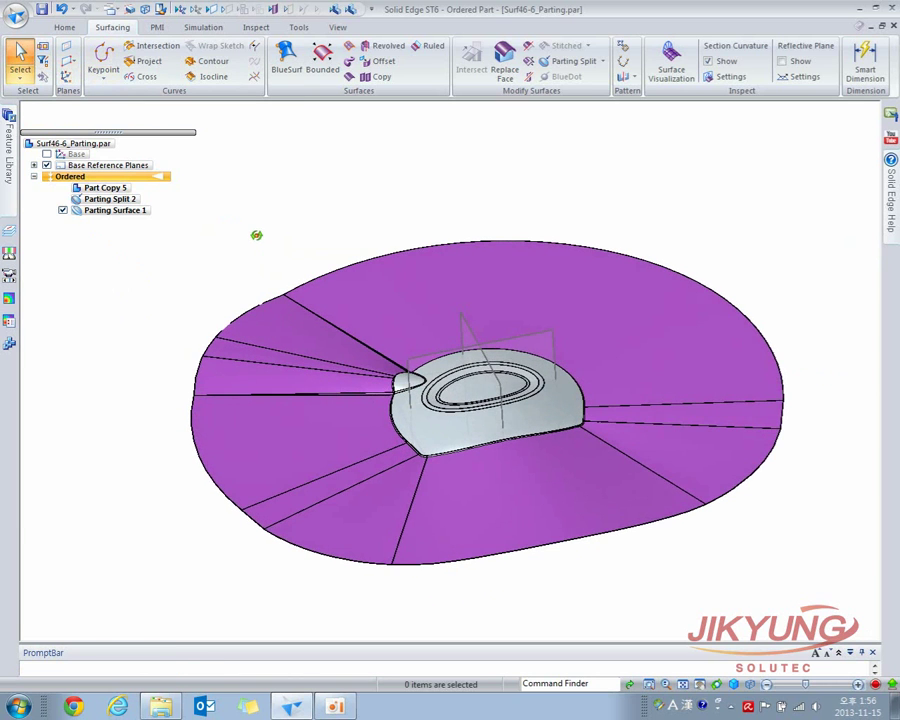
Add a new part body named Design Body_2, keeping Design Body_1 as the initial body name
{"action": "left_click", "coordinate": [66, 28]}
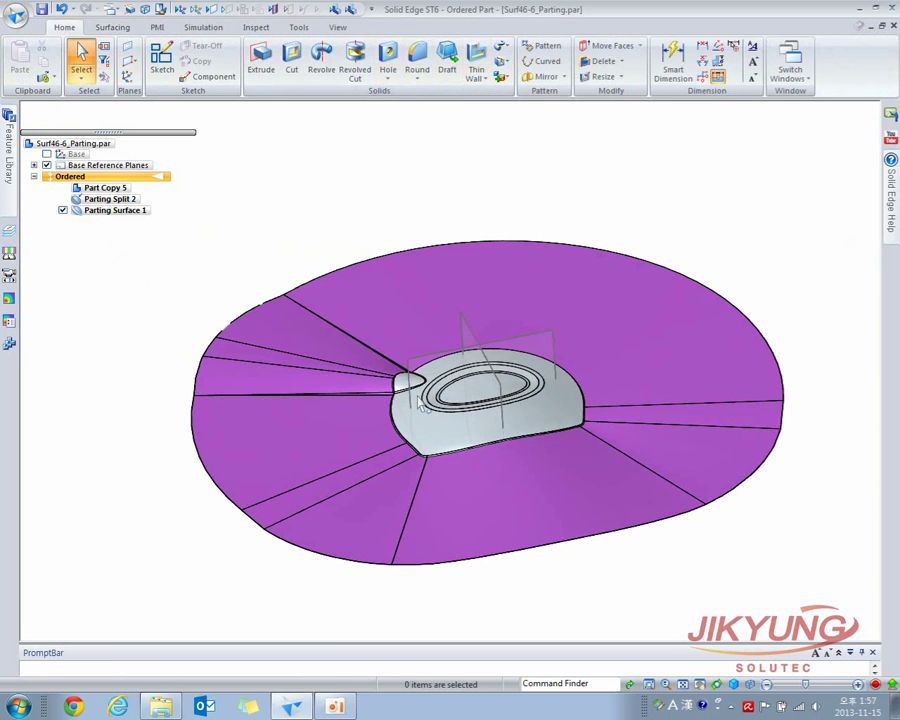
{"action": "left_click", "coordinate": [501, 78]}
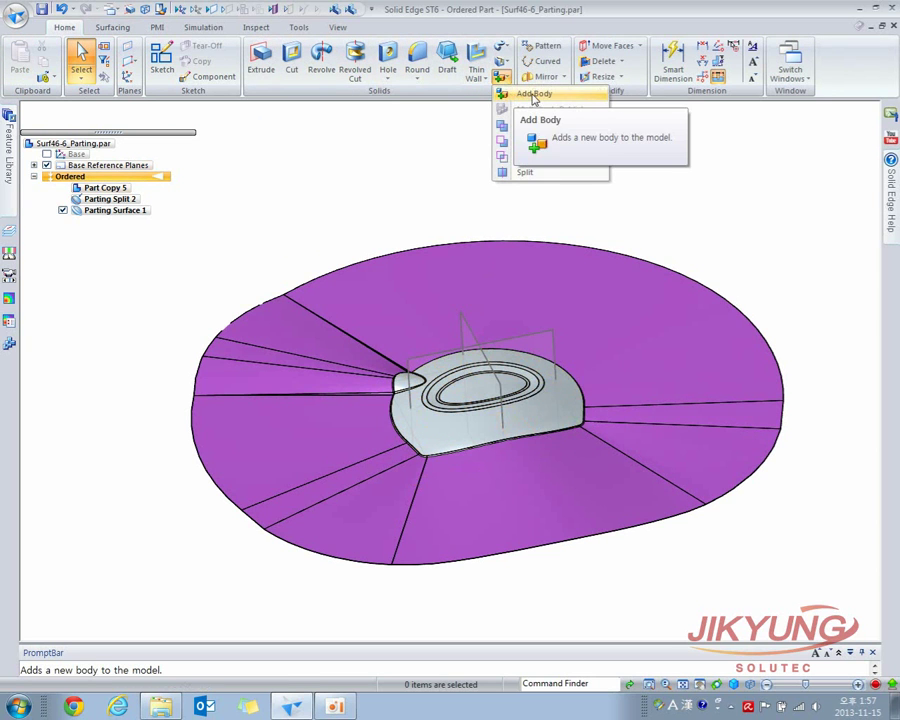
{"action": "left_click", "coordinate": [534, 94]}
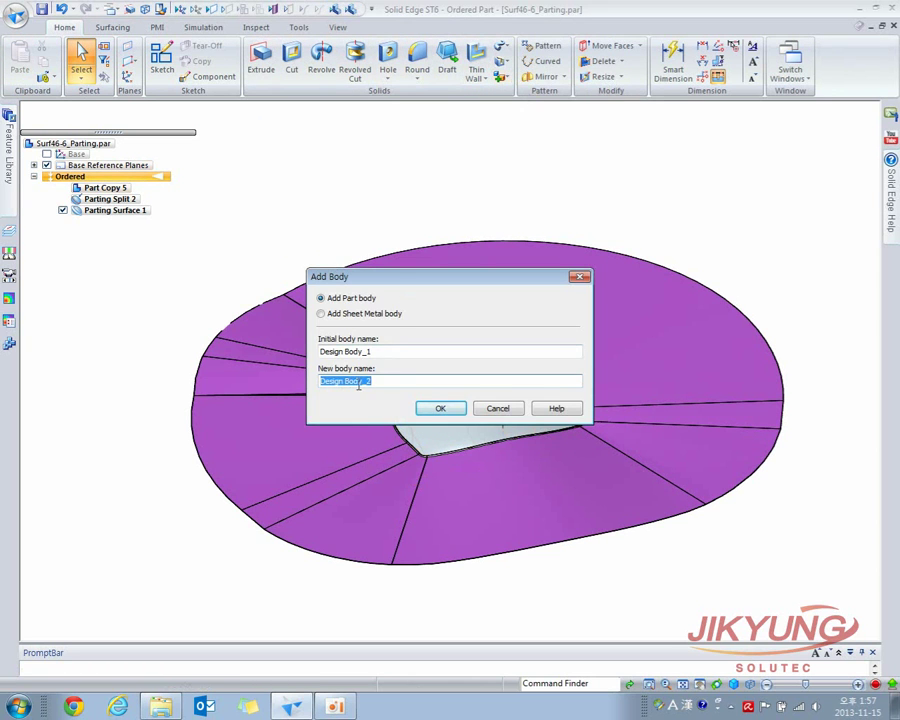
{"action": "left_click", "coordinate": [440, 409]}
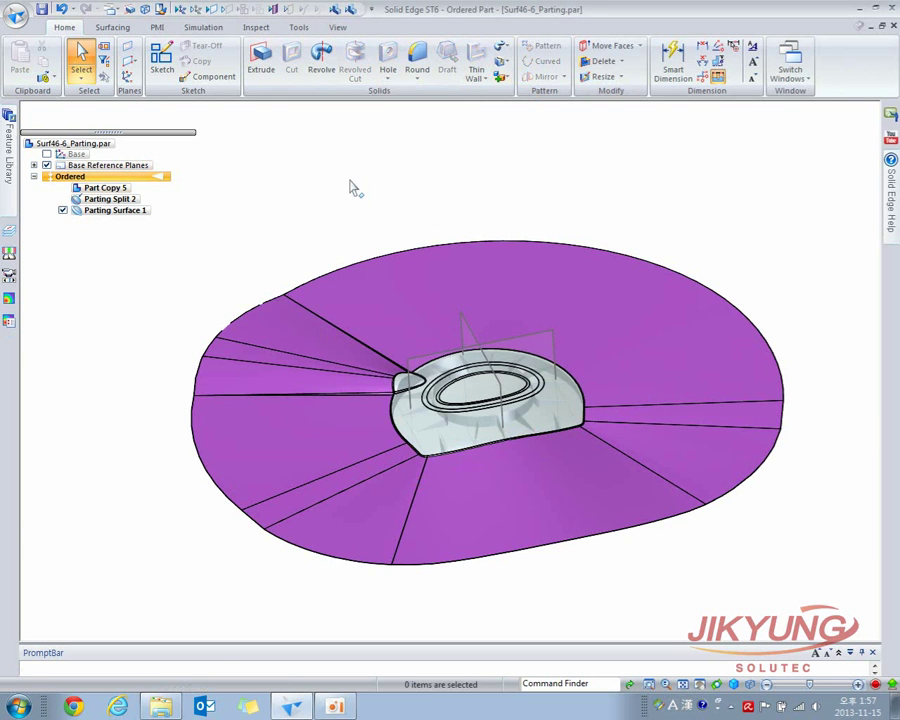
Start an Extrude on the Top (xy) plane and sketch a rectangle centered on the origin that encloses the whole cover
{"action": "left_click", "coordinate": [261, 60]}
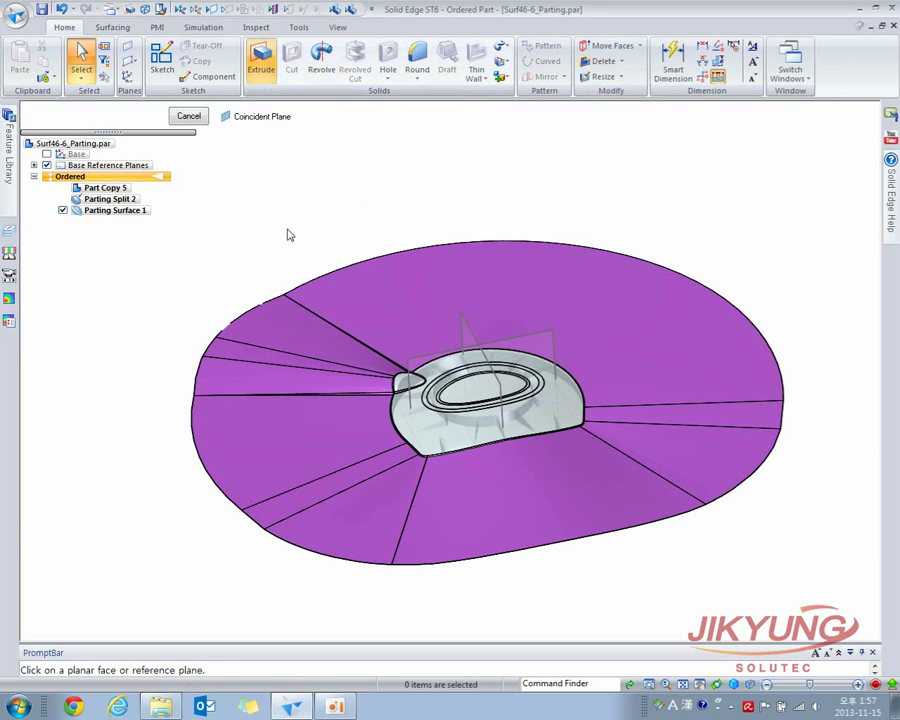
{"action": "left_click", "coordinate": [408, 420]}
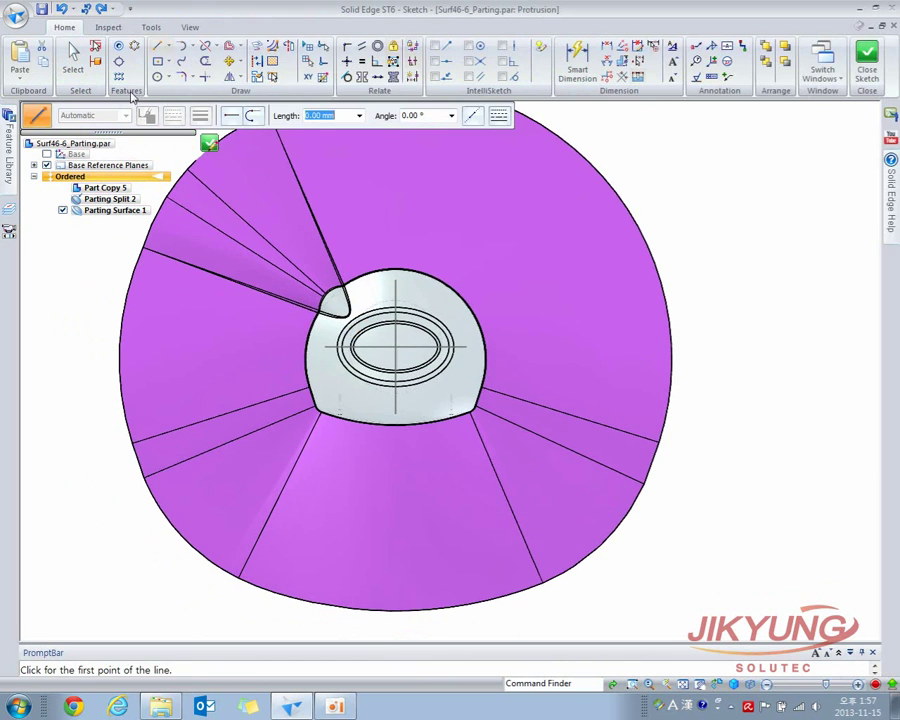
{"action": "left_click", "coordinate": [157, 61]}
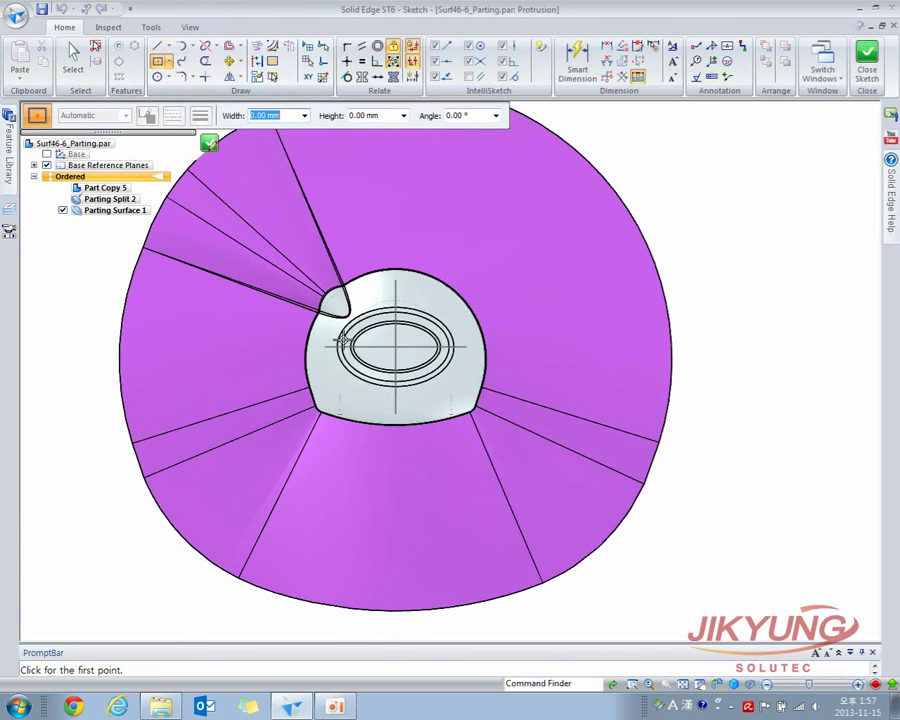
{"action": "left_click", "coordinate": [392, 348]}
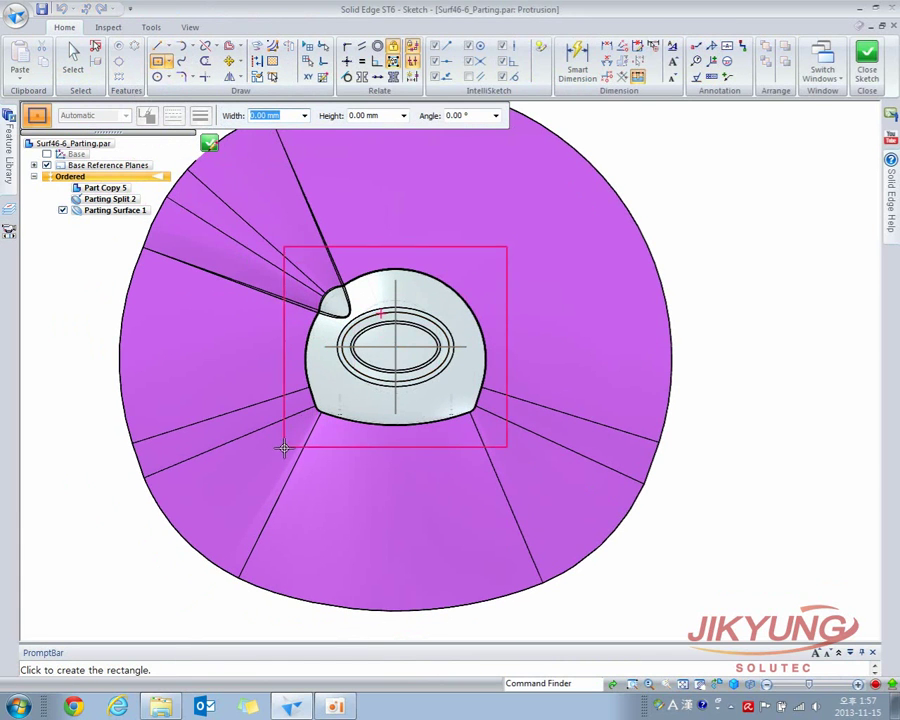
{"action": "left_click", "coordinate": [269, 474]}
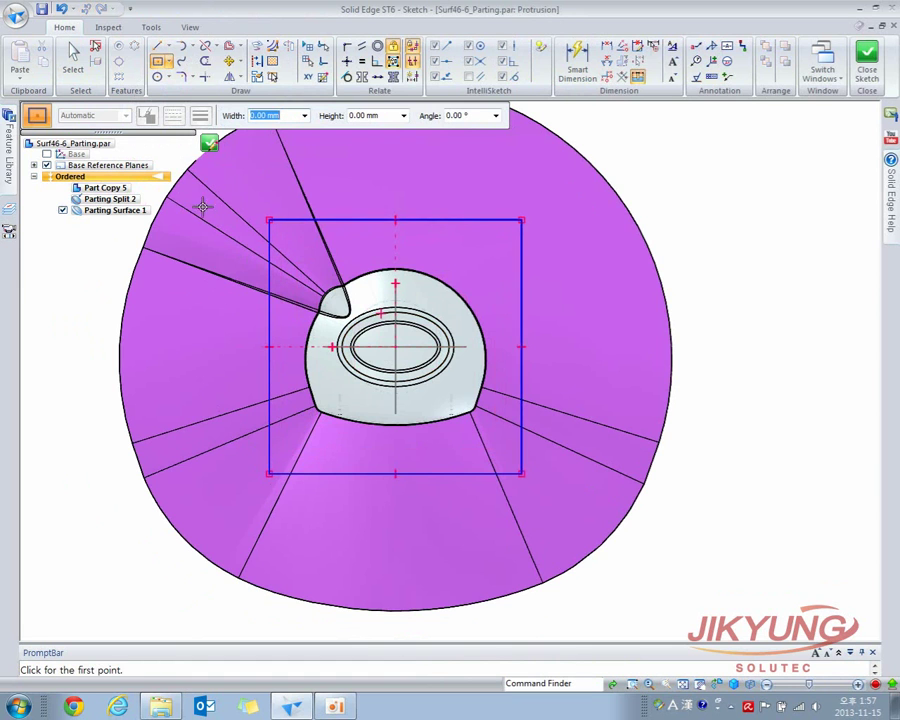
{"action": "scroll", "coordinate": [312, 208], "scroll_direction": "down", "scroll_amount": 2}
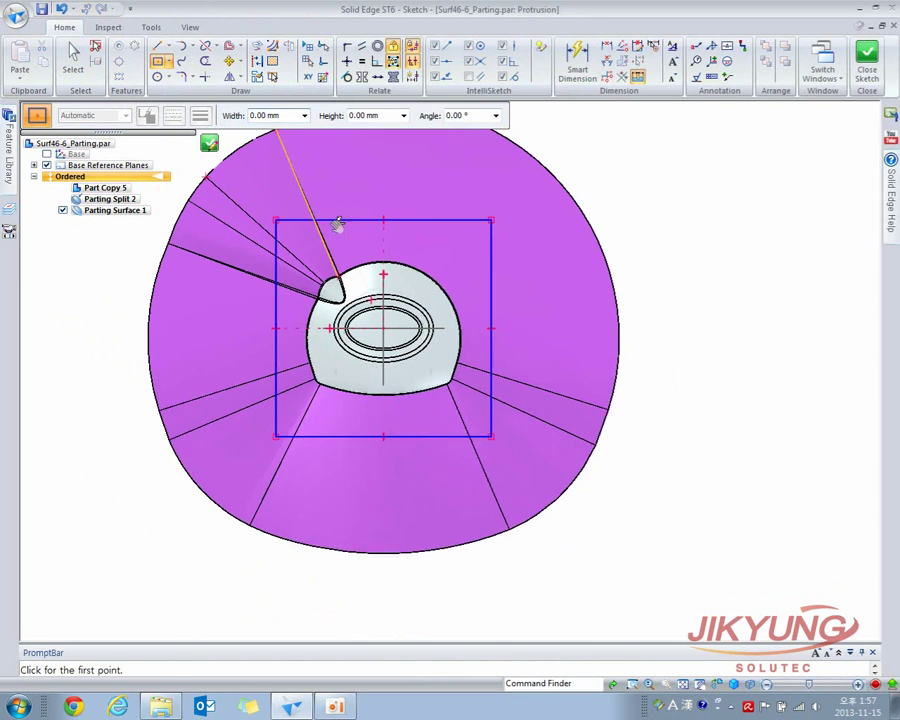
{"action": "left_click", "coordinate": [208, 141]}
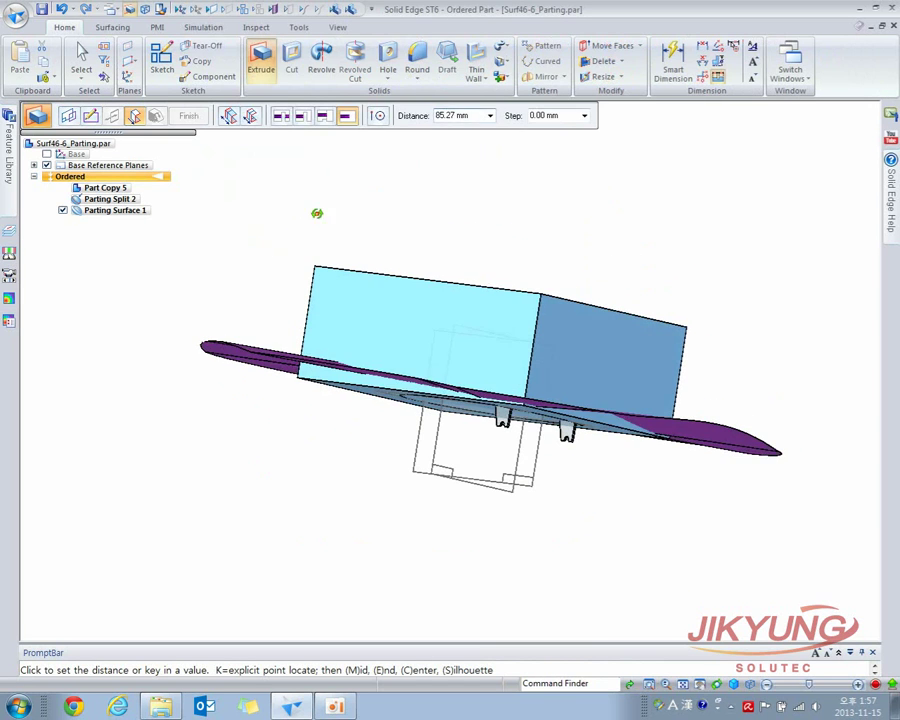
Extrude the rectangle symmetrically to both sides of the plane with a total distance of about 145 mm
{"action": "left_click", "coordinate": [253, 116]}
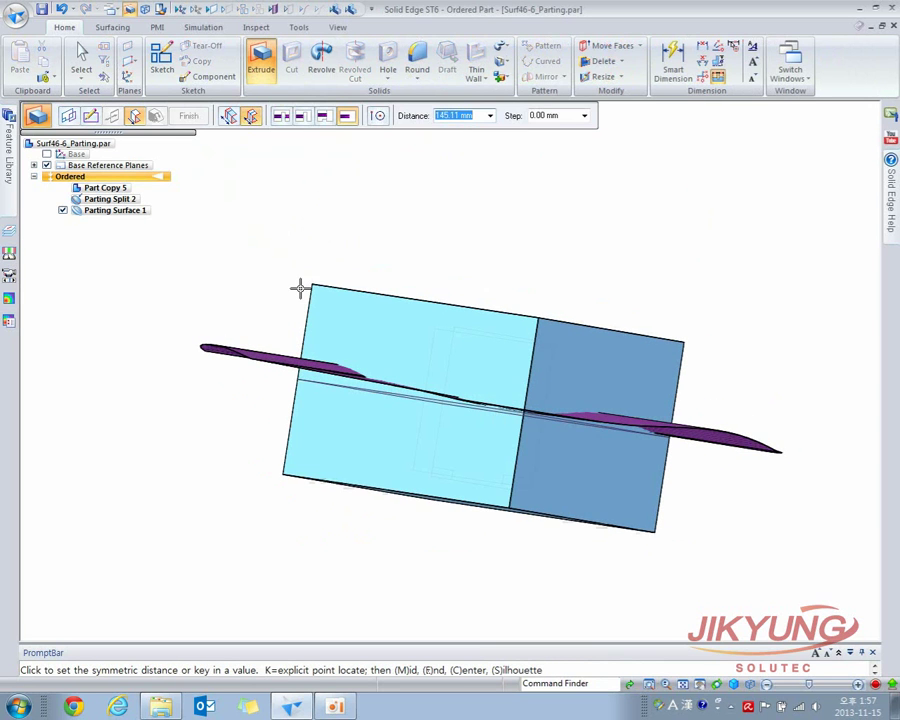
{"action": "left_click", "coordinate": [299, 289]}
{"action": "middle_click_drag", "start_coordinate": [279, 267], "coordinate": [245, 272]}
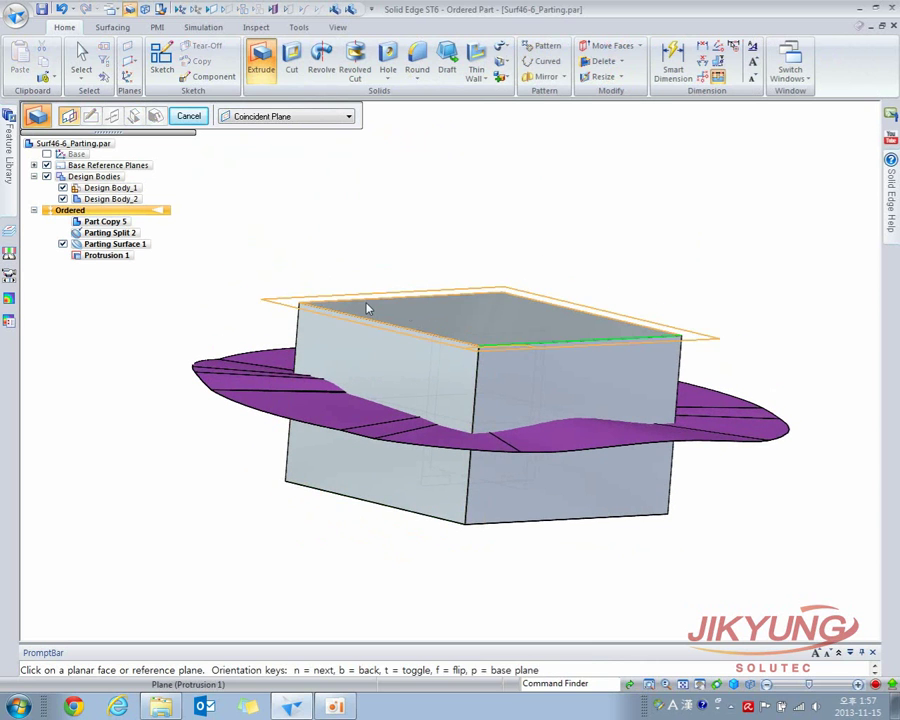
{"action": "middle_click_drag", "start_coordinate": [323, 363], "coordinate": [279, 295]}
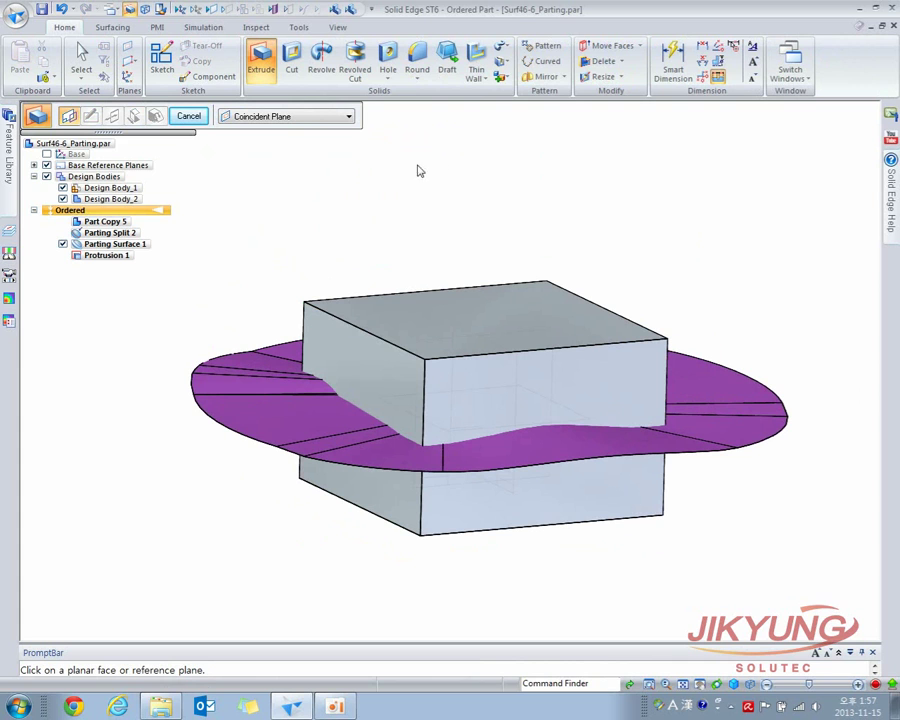
Subtract the cover body from the rectangular block with the Subtract command and finish the feature
{"action": "left_click", "coordinate": [500, 77]}
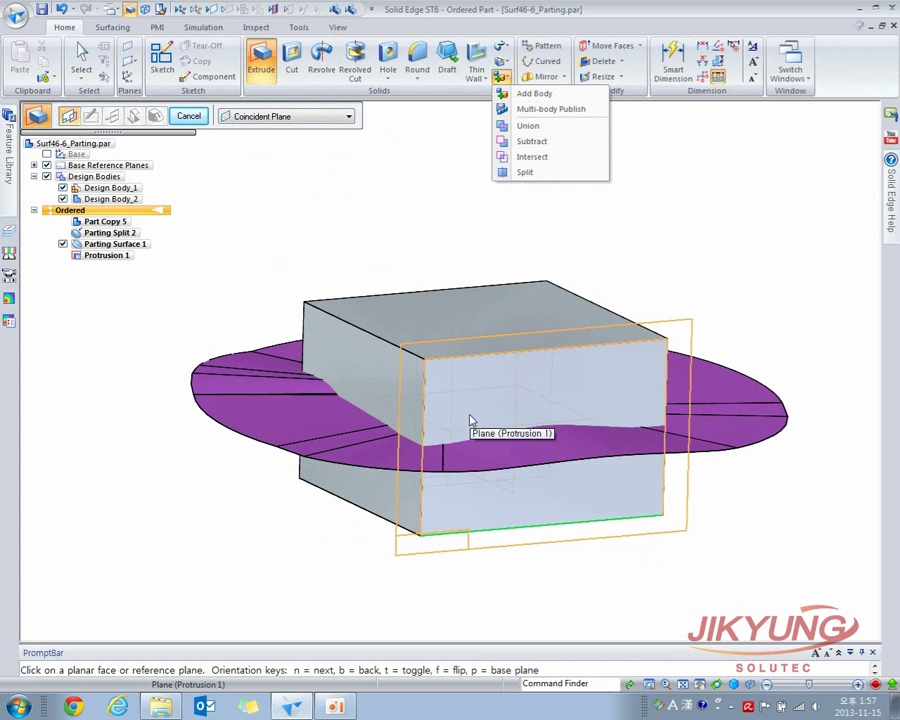
{"action": "left_click", "coordinate": [537, 149]}
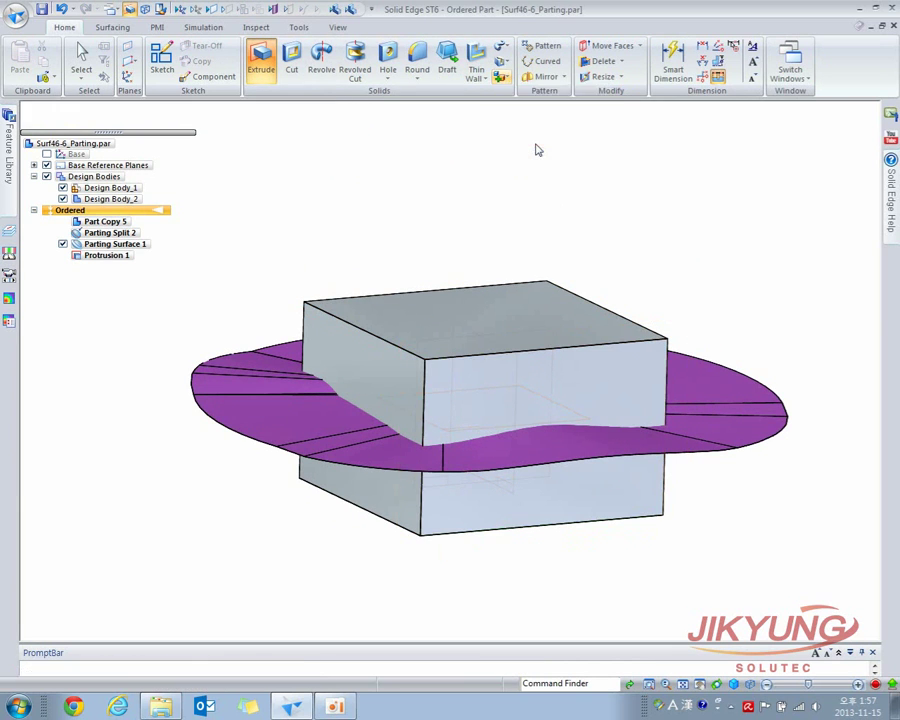
{"action": "left_click", "coordinate": [418, 312]}
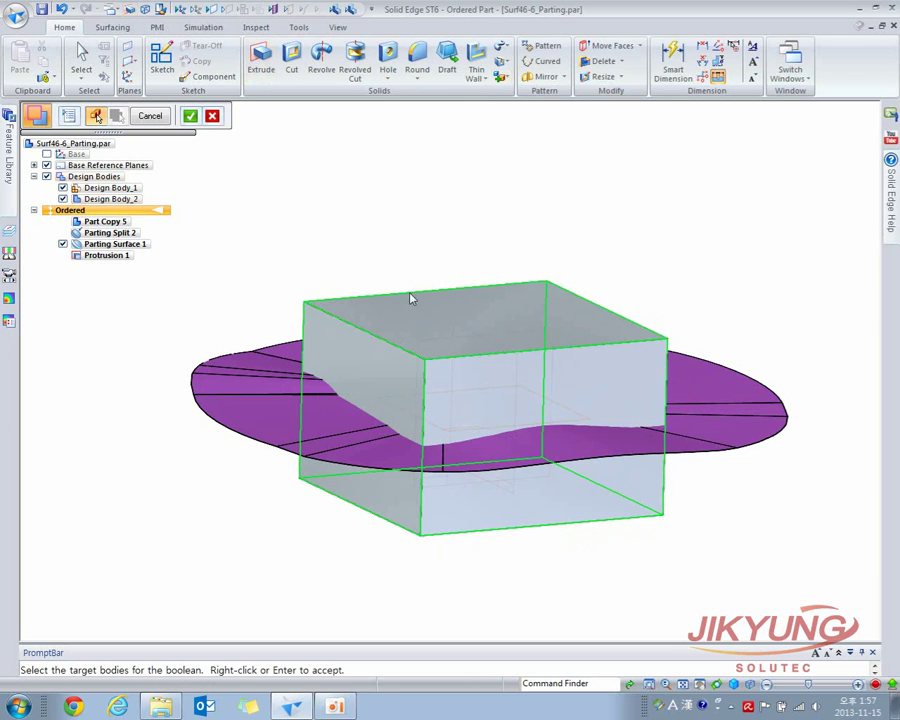
{"action": "left_click", "coordinate": [190, 116]}
{"action": "left_click", "coordinate": [437, 402]}
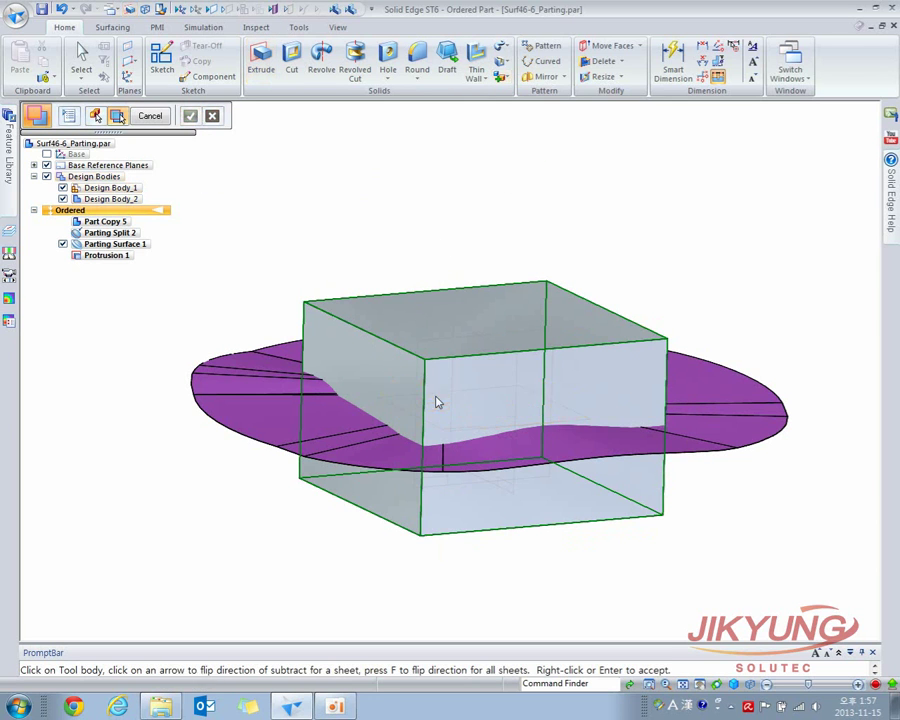
{"action": "right_click", "coordinate": [242, 170]}
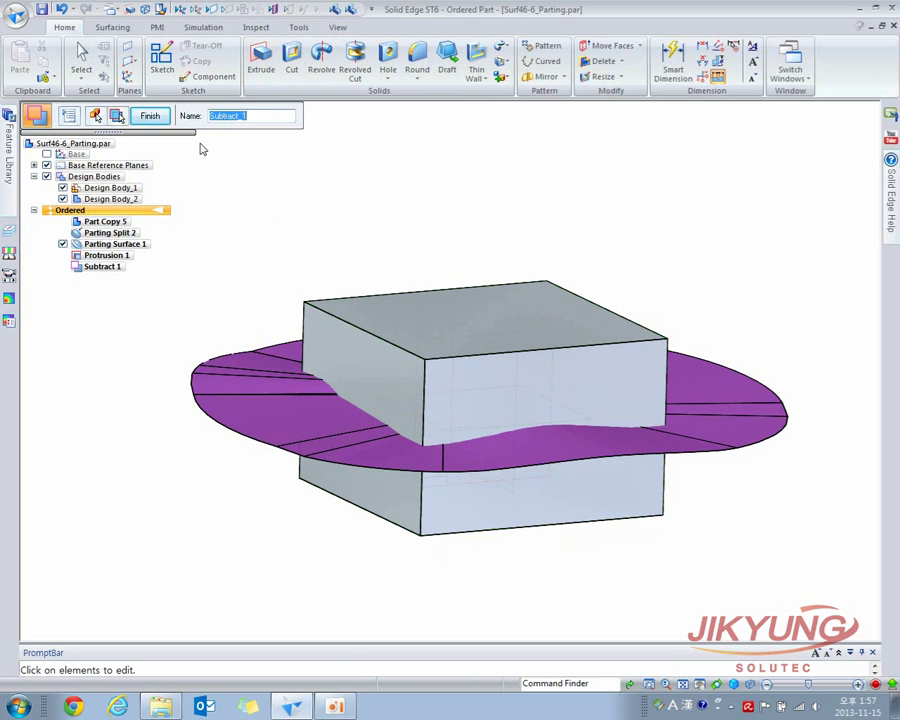
{"action": "left_click", "coordinate": [155, 117]}
{"action": "left_click", "coordinate": [150, 117]}
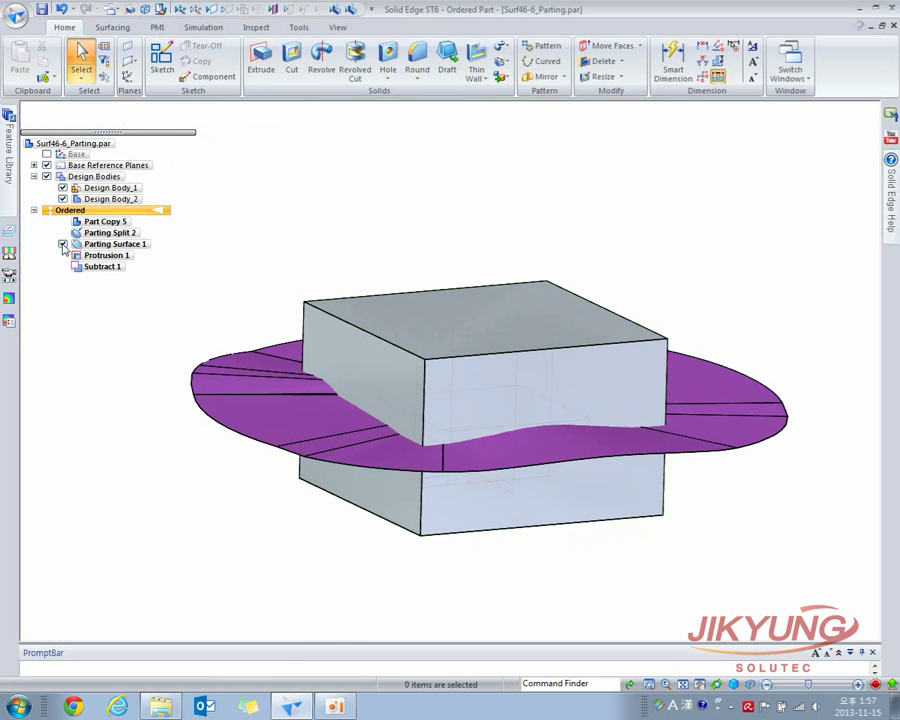
Hide Parting Surface 1 and set the first clipping plane parallel to the block's side face
{"action": "left_click", "coordinate": [63, 244]}
{"action": "middle_click_drag", "start_coordinate": [281, 255], "coordinate": [172, 212]}
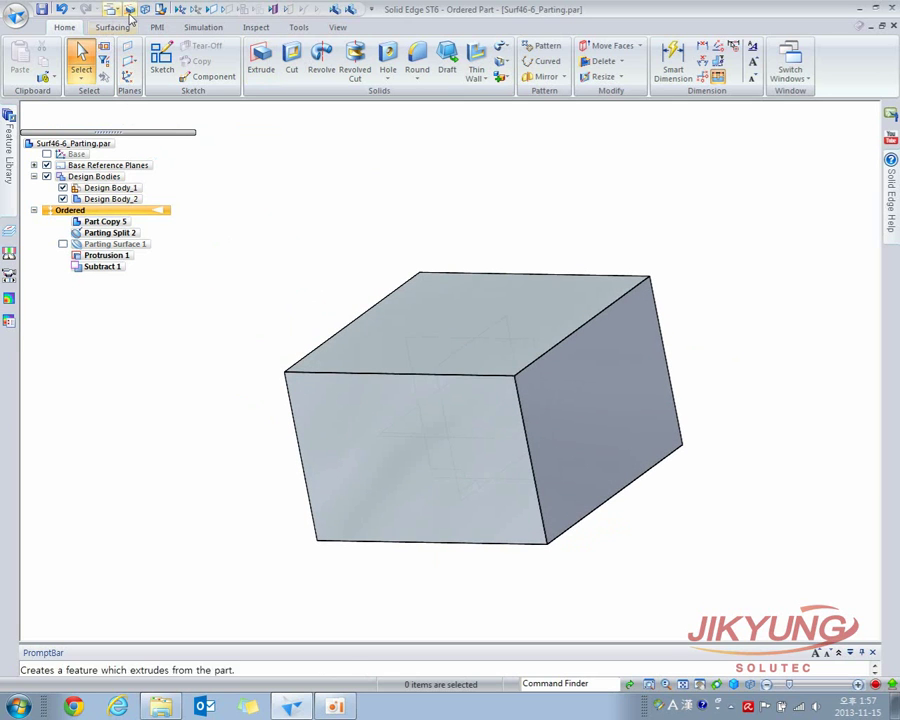
{"action": "left_click", "coordinate": [337, 28]}
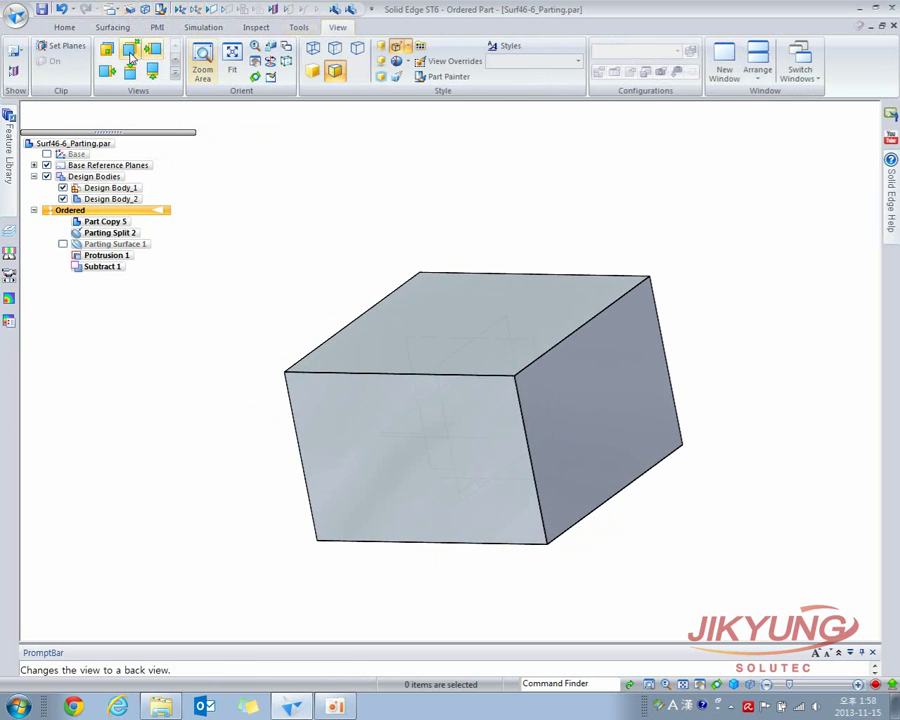
{"action": "left_click", "coordinate": [60, 46]}
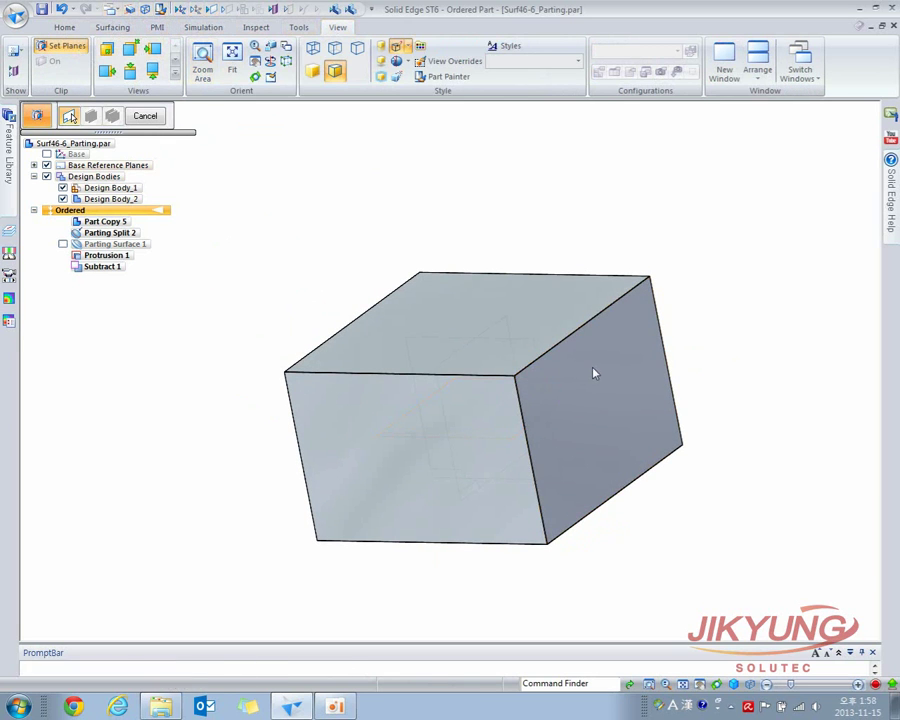
{"action": "left_click", "coordinate": [595, 372]}
{"action": "left_click", "coordinate": [652, 370]}
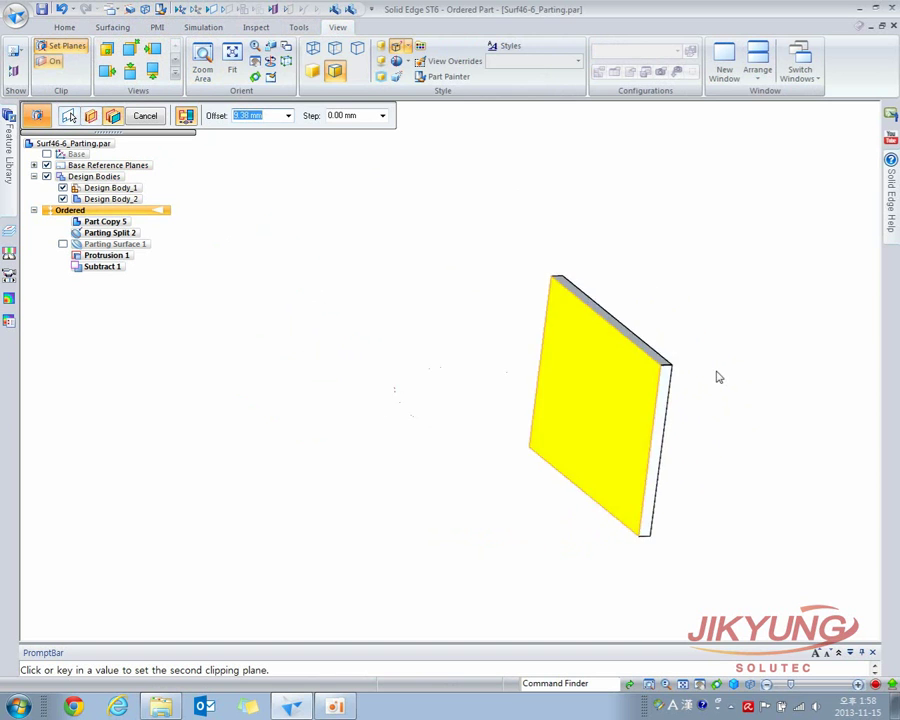
Hide Design Body_1 and set the second clipping plane at an offset of about 81 mm to section the block through its cavity
{"action": "scroll", "coordinate": [543, 400], "scroll_direction": "up", "scroll_amount": 5}
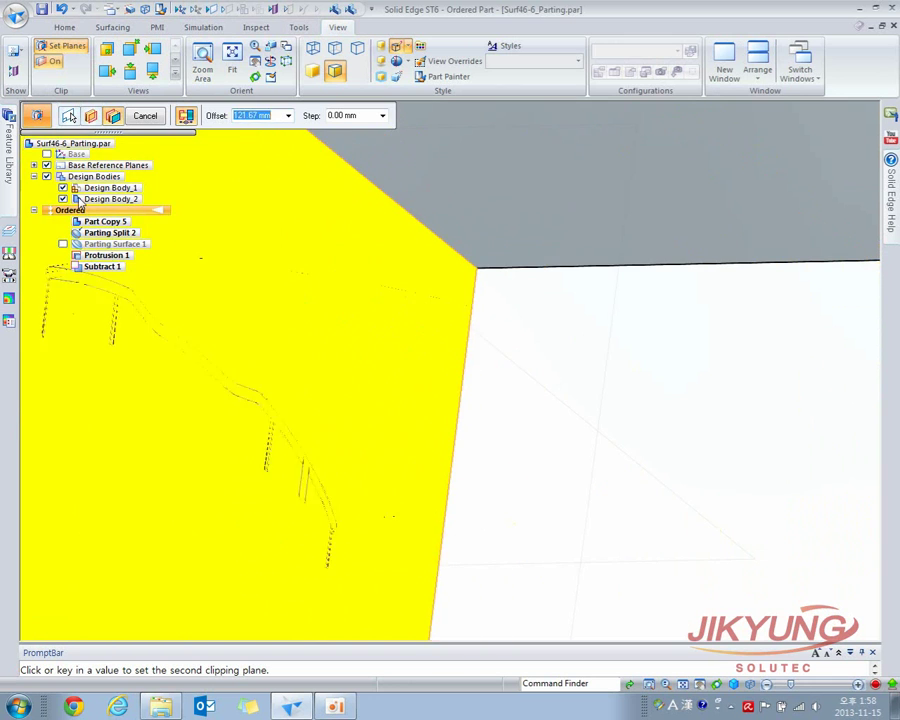
{"action": "left_click", "coordinate": [63, 187]}
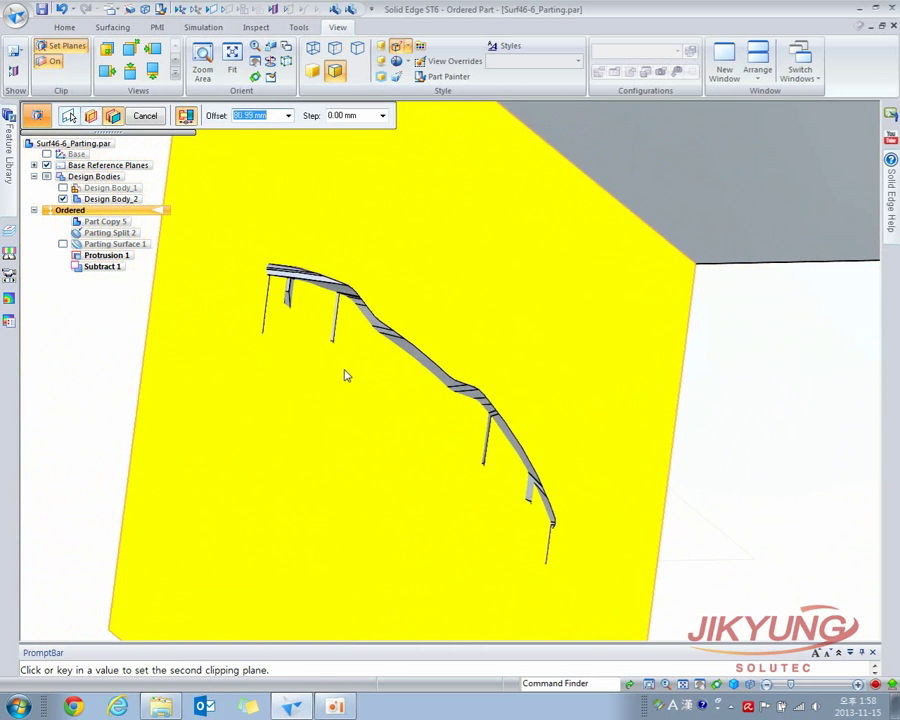
{"action": "left_click", "coordinate": [350, 376]}
{"action": "middle_click_drag", "start_coordinate": [409, 372], "coordinate": [437, 392]}
{"action": "key", "text": "ctrl+i"}
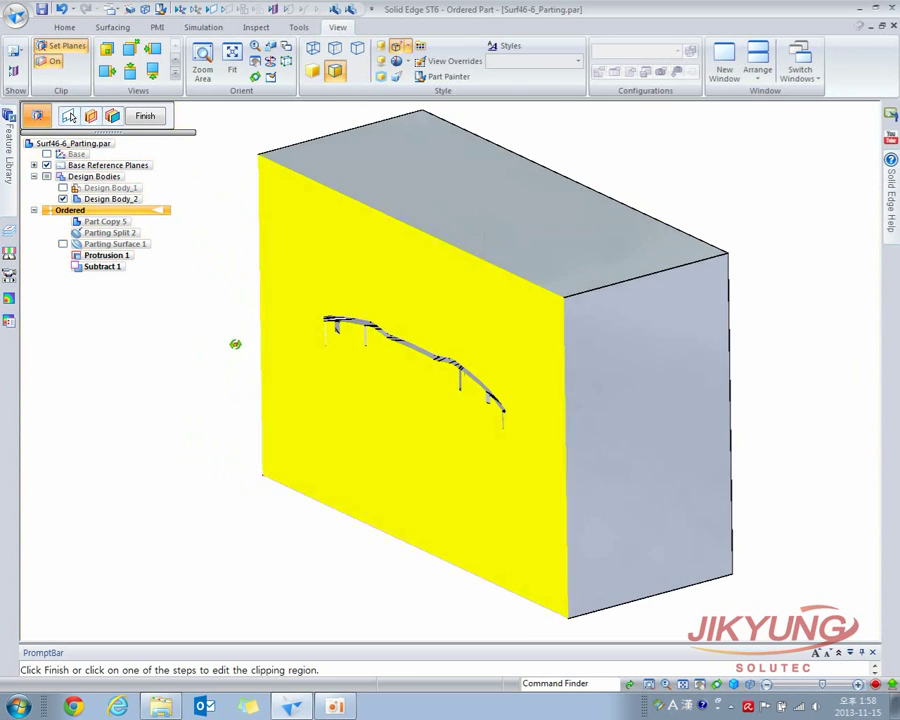
Turn the clipping off and show Parting Surface 1 around the whole block
{"action": "left_click", "coordinate": [45, 63]}
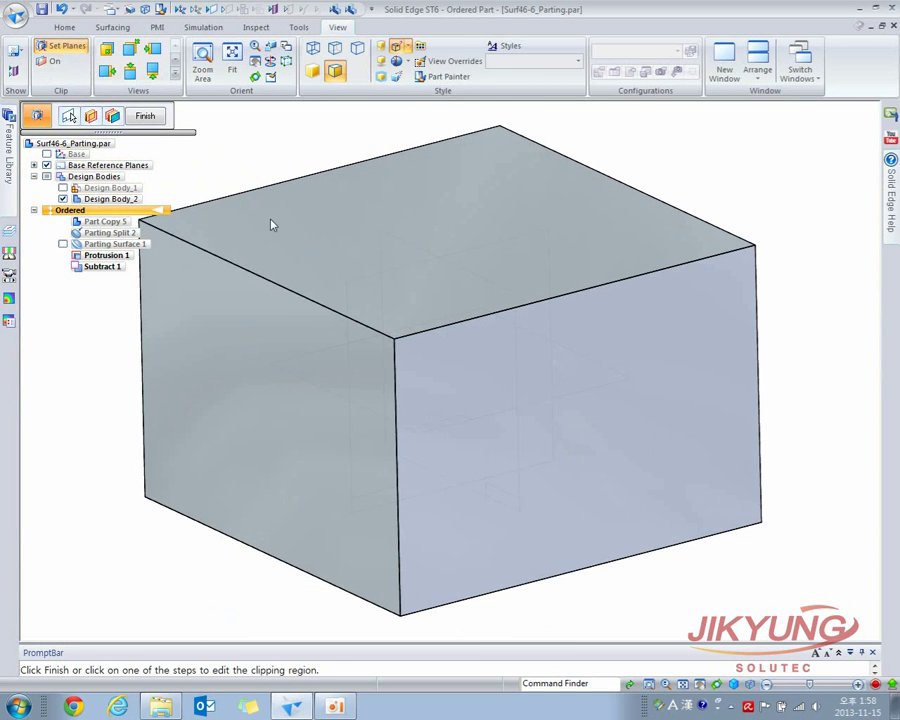
{"action": "left_click", "coordinate": [63, 244]}
{"action": "scroll", "coordinate": [240, 245], "scroll_direction": "down", "scroll_amount": 3}
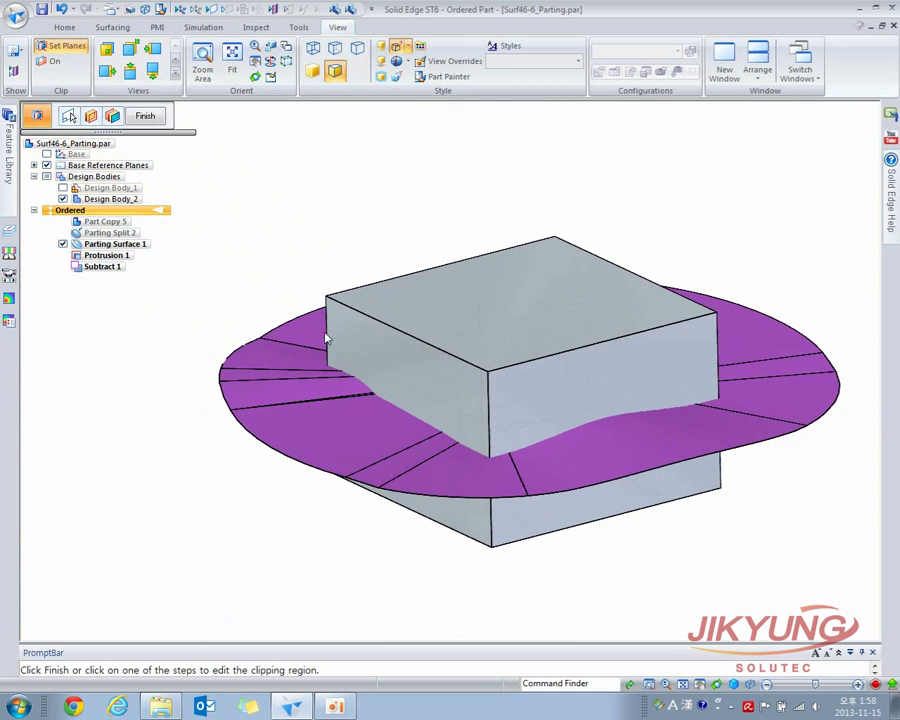
Split Design Body_2 into two mold halves with the Split command, using Parting Surface 1 as the tool
{"action": "left_click", "coordinate": [64, 27]}
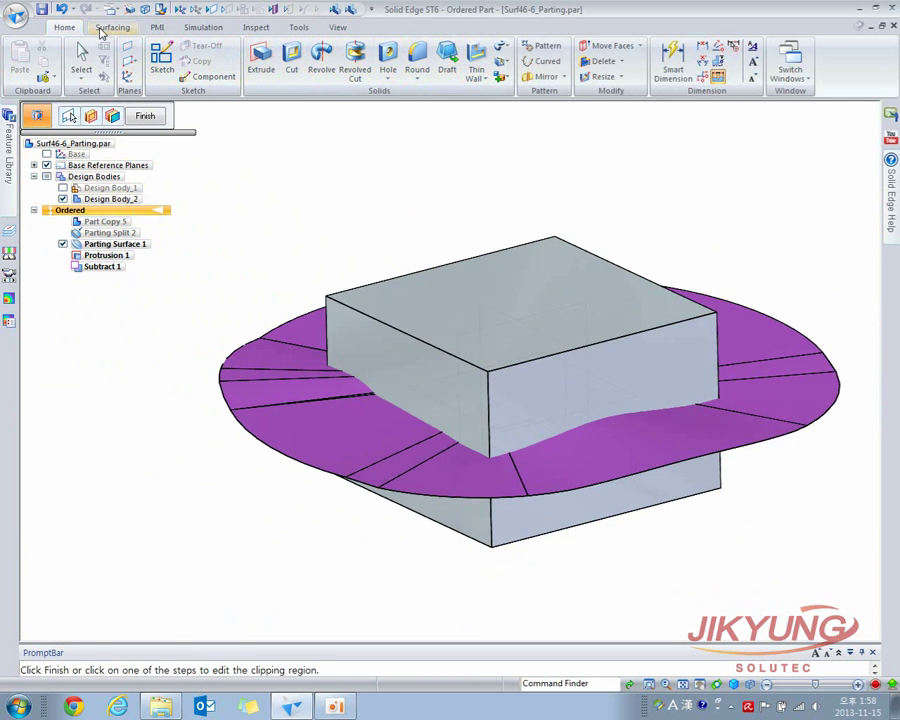
{"action": "left_click", "coordinate": [502, 78]}
{"action": "left_click", "coordinate": [525, 173]}
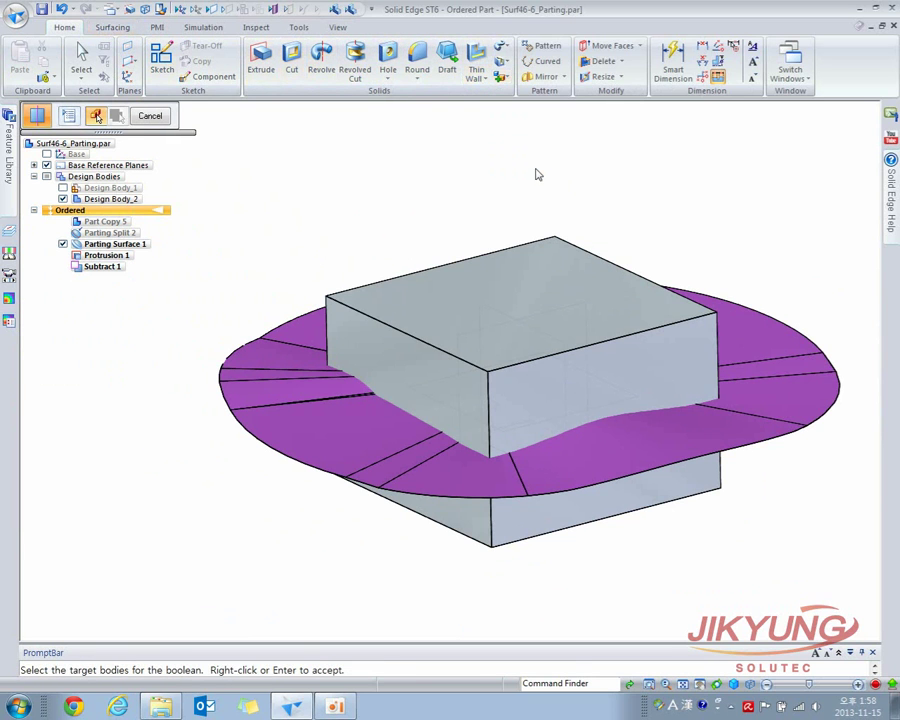
{"action": "left_click", "coordinate": [426, 278]}
{"action": "right_click", "coordinate": [383, 225]}
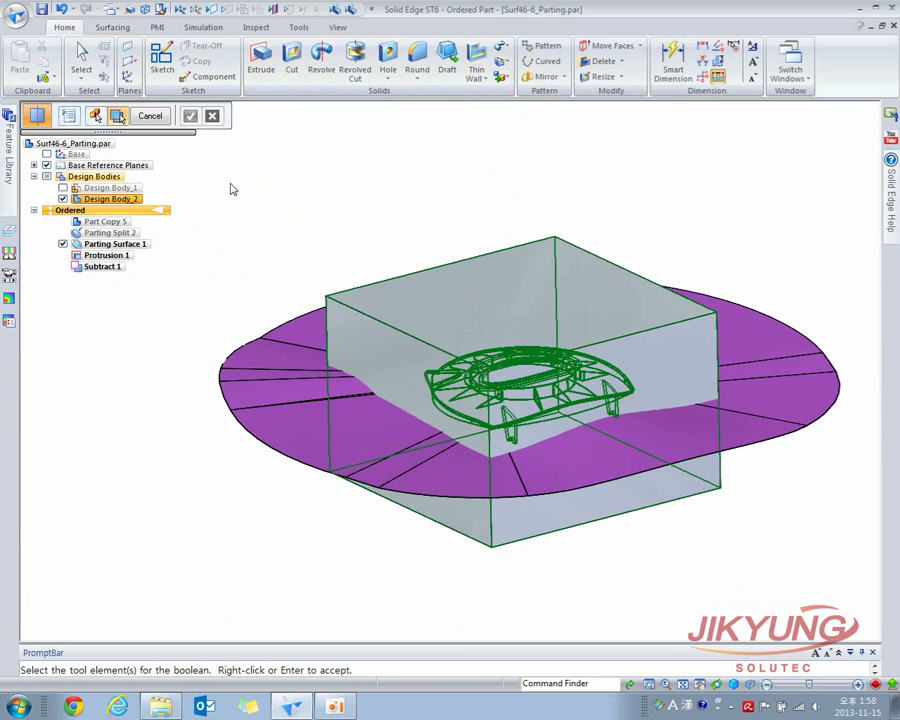
{"action": "left_click", "coordinate": [285, 369]}
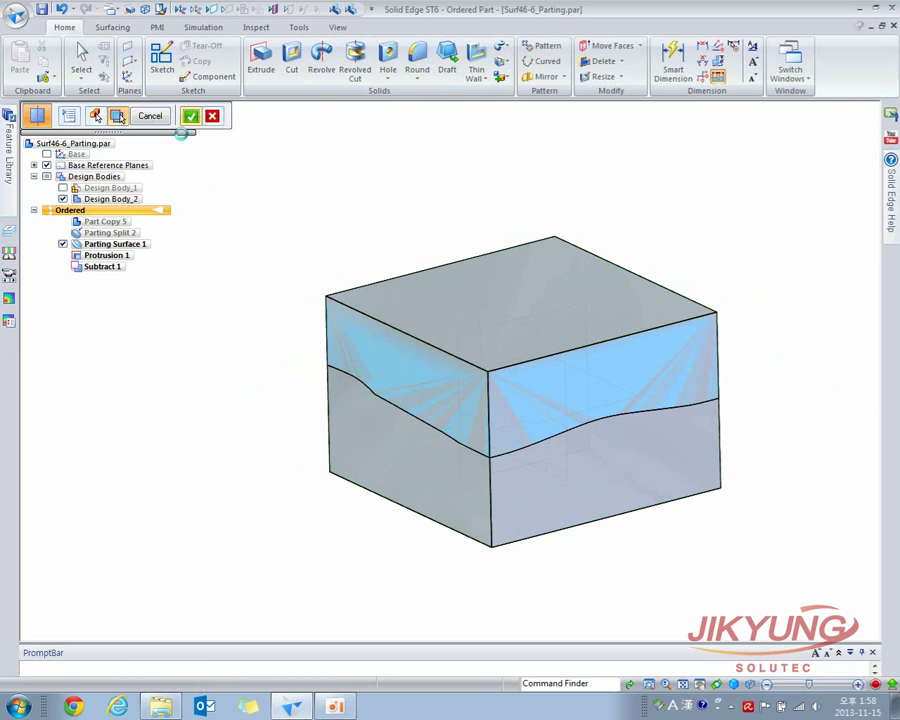
{"action": "right_click", "coordinate": [182, 133]}
{"action": "left_click", "coordinate": [146, 116]}
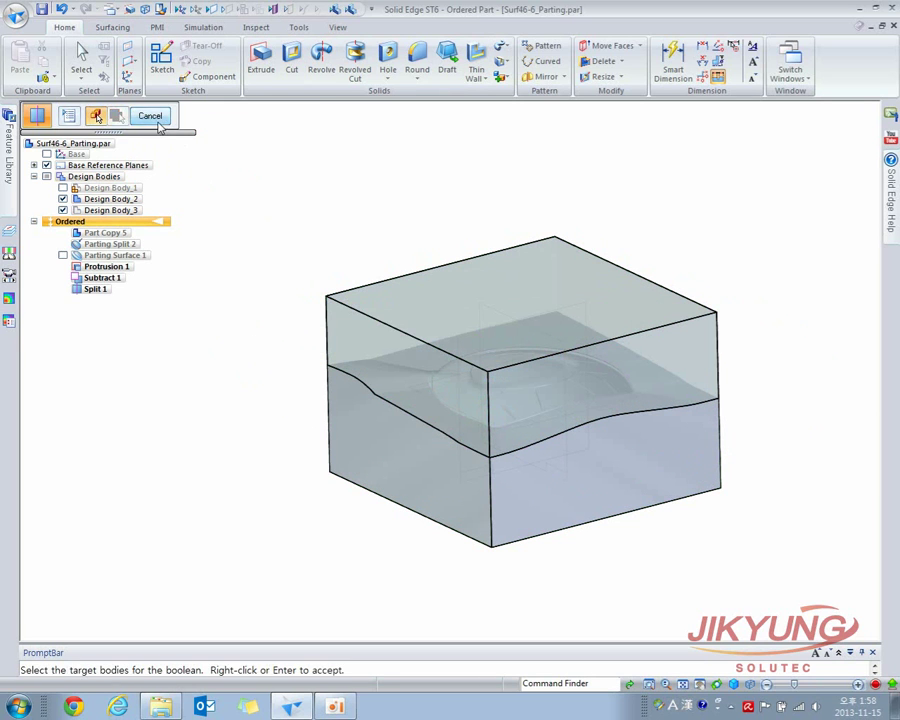
{"action": "left_click", "coordinate": [150, 117]}
Hide Design Body_2 and the base reference planes to view the cavity on the underside of Design Body_3
{"action": "left_click", "coordinate": [63, 199]}
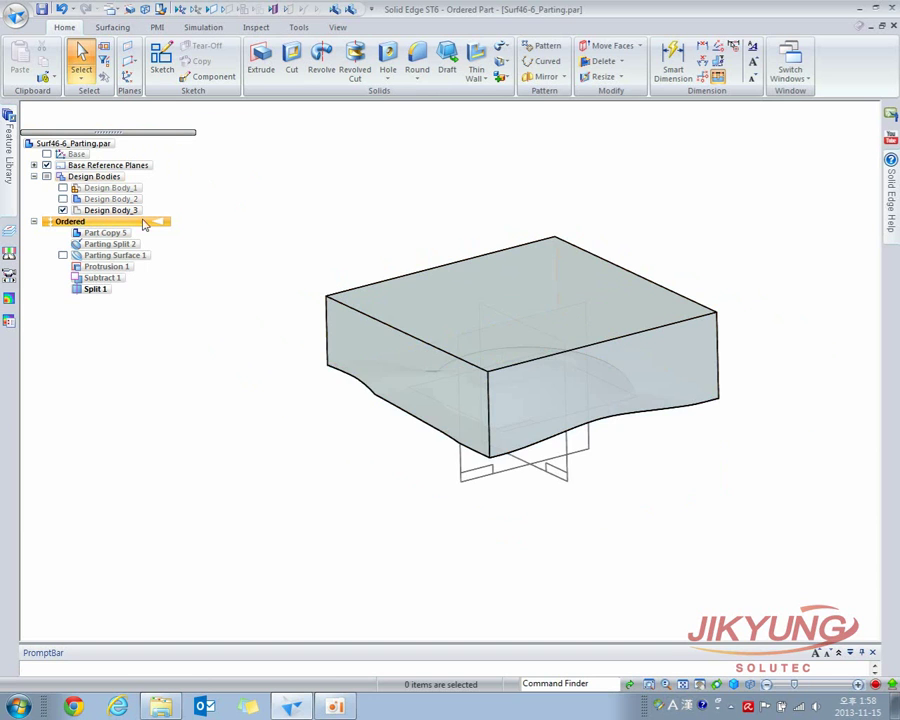
{"action": "middle_click_drag", "start_coordinate": [261, 245], "coordinate": [371, 164]}
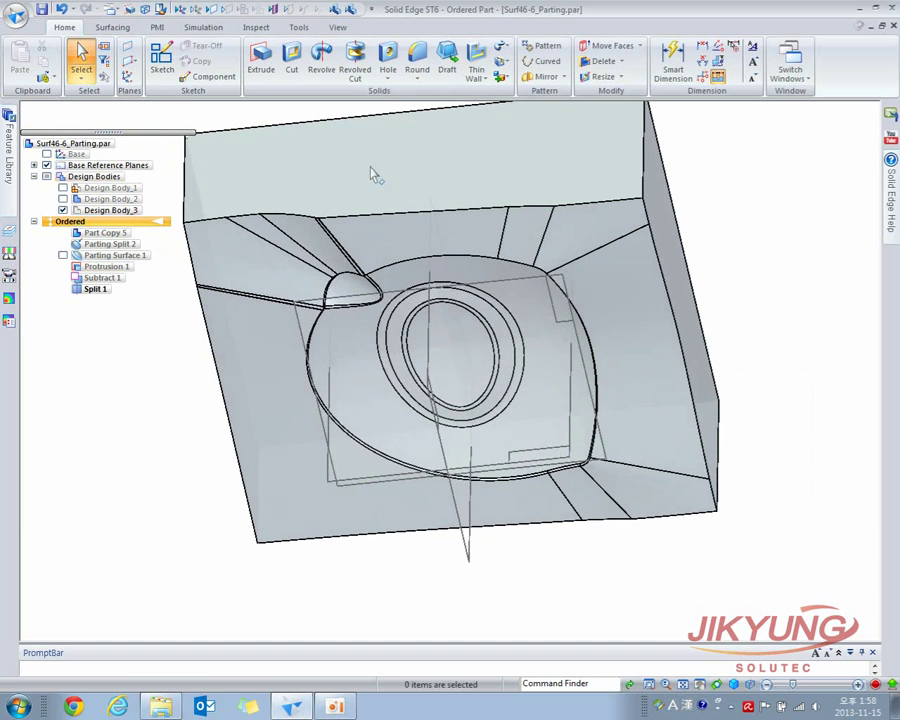
{"action": "left_click", "coordinate": [63, 188]}
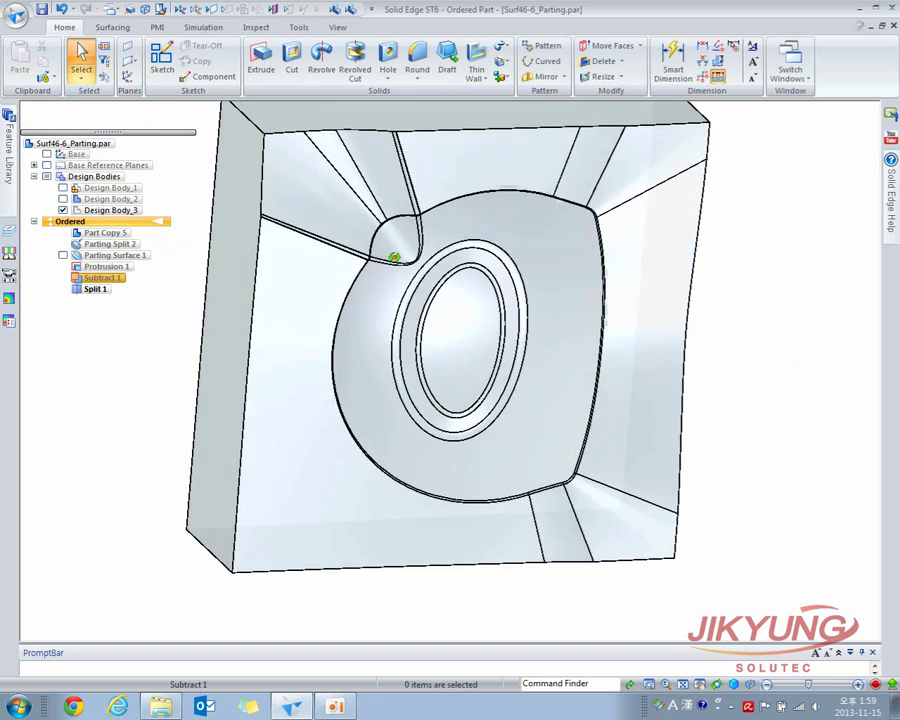
Show Design Body_2 alone to view its core side, and display it together with Design Body_3 to compare the mold halves
{"action": "left_click", "coordinate": [63, 199]}
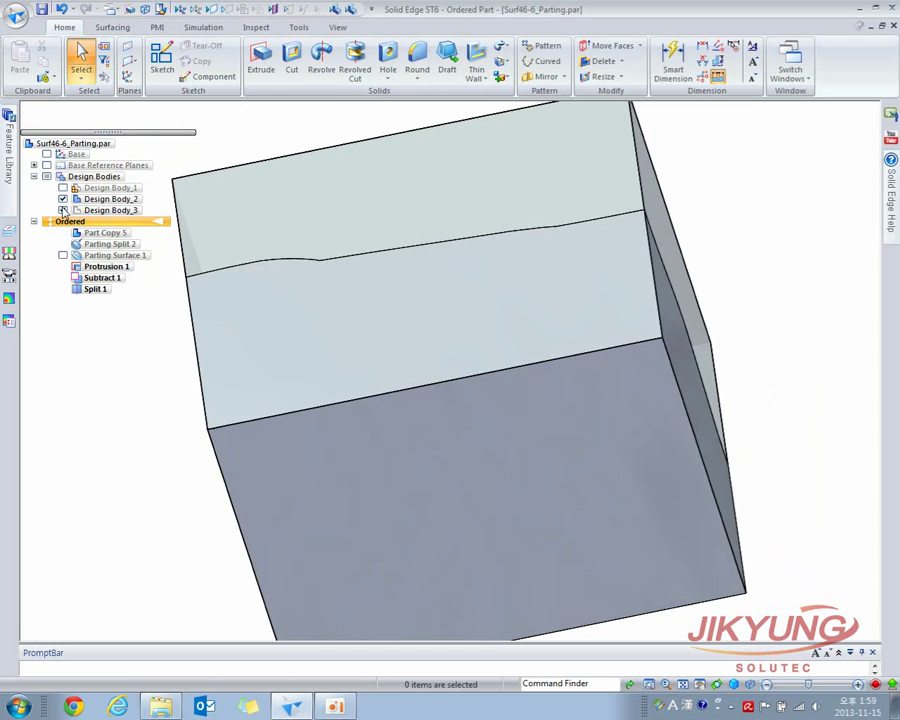
{"action": "left_click", "coordinate": [63, 210]}
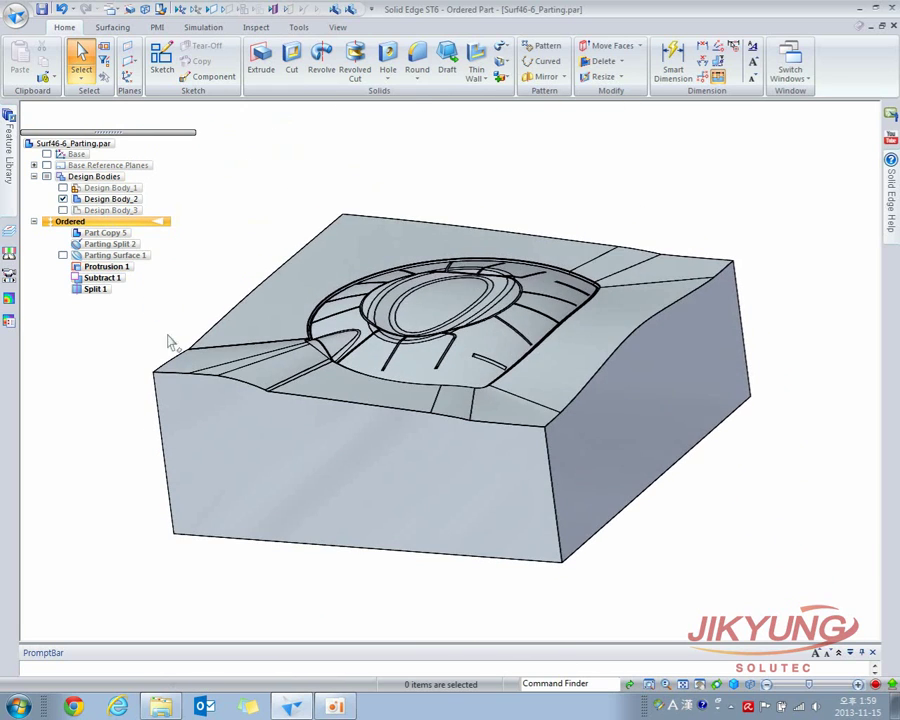
{"action": "left_click", "coordinate": [63, 210]}
{"action": "middle_click_drag", "start_coordinate": [354, 316], "coordinate": [366, 289]}
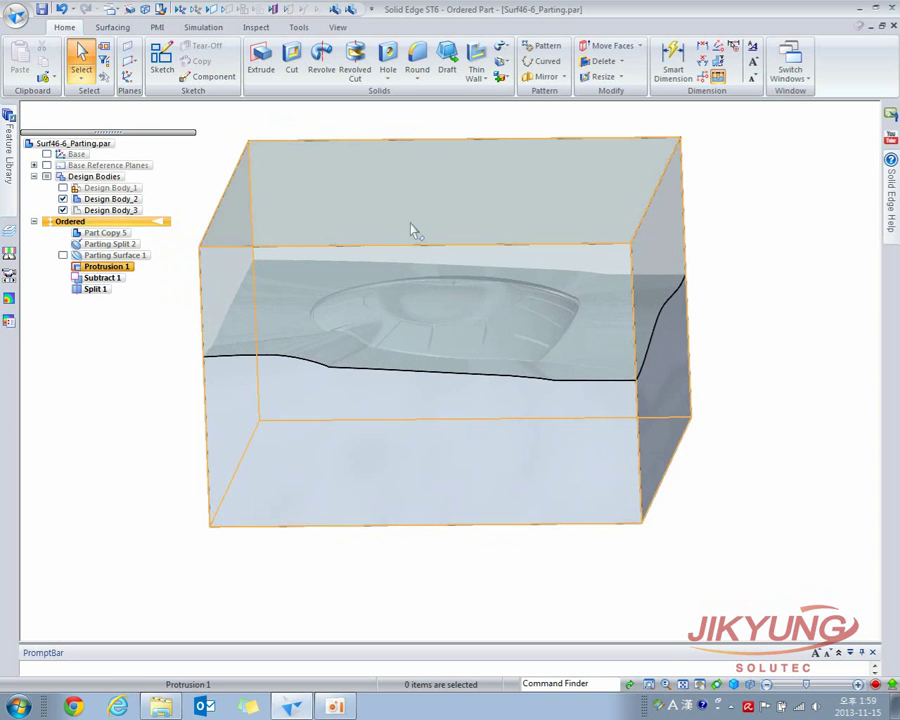
{"action": "middle_click_drag", "start_coordinate": [402, 396], "coordinate": [337, 410]}
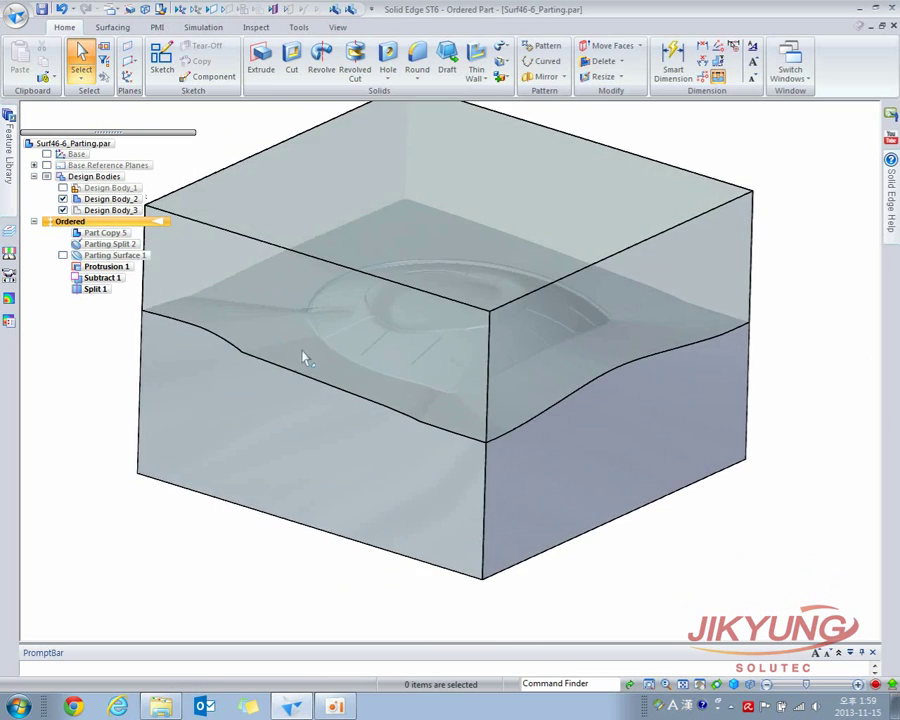
{"action": "middle_click_drag", "start_coordinate": [345, 345], "coordinate": [410, 394]}
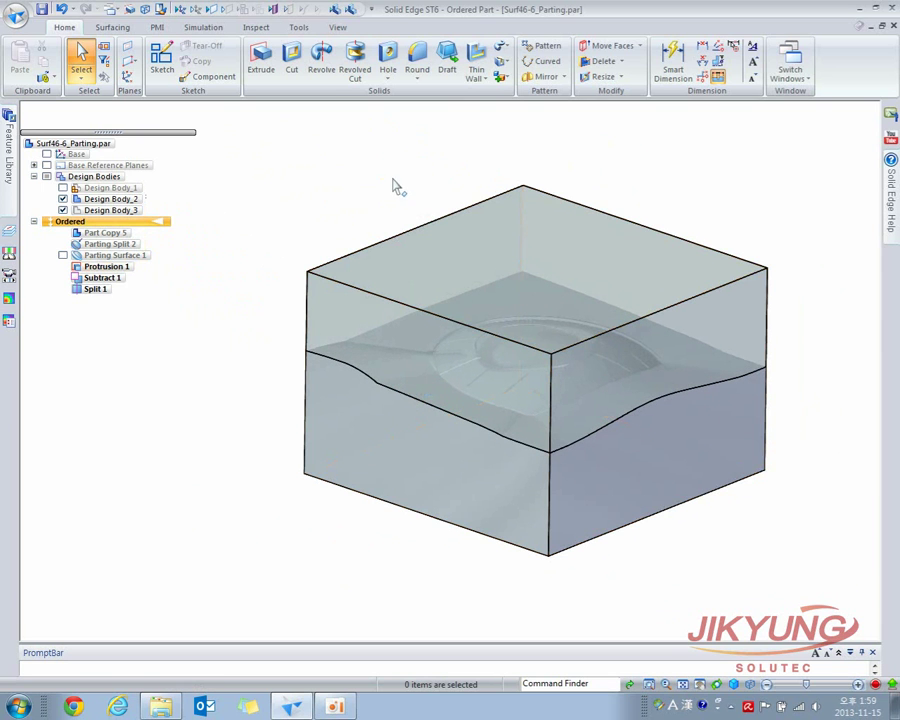
Review the Parting Split 2 and Parting Surface 1 features in the model history and clear the selection
{"action": "left_click", "coordinate": [105, 246]}
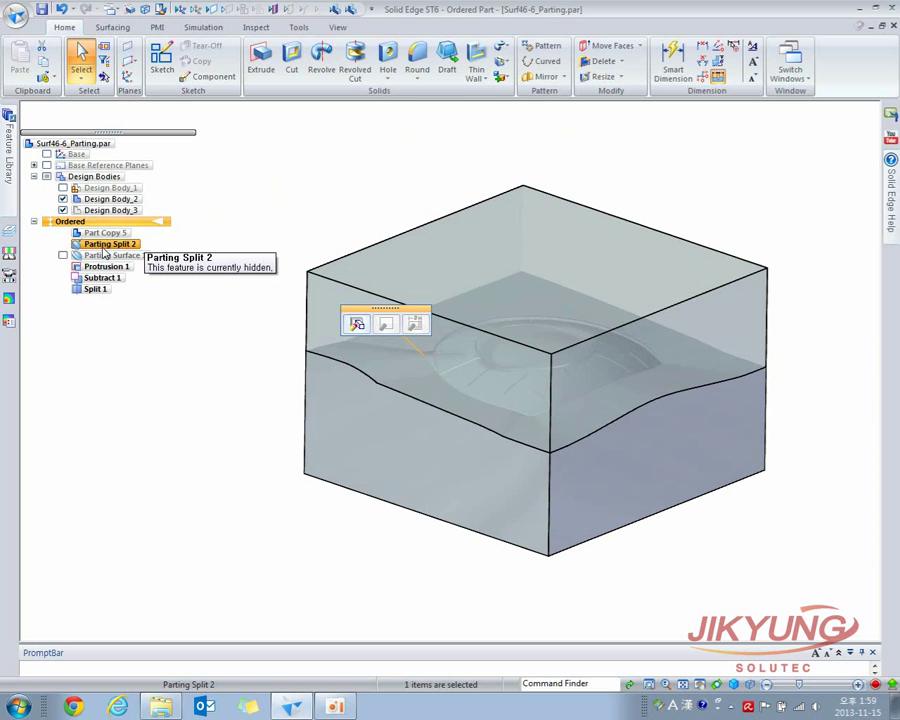
{"action": "left_click", "coordinate": [110, 256]}
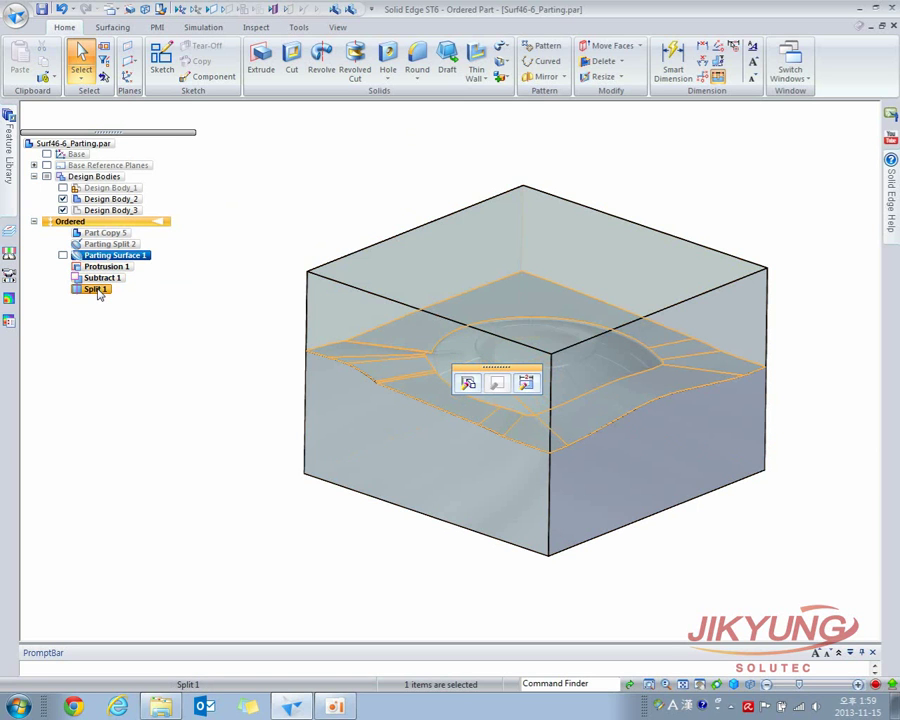
{"action": "left_click", "coordinate": [251, 242]}
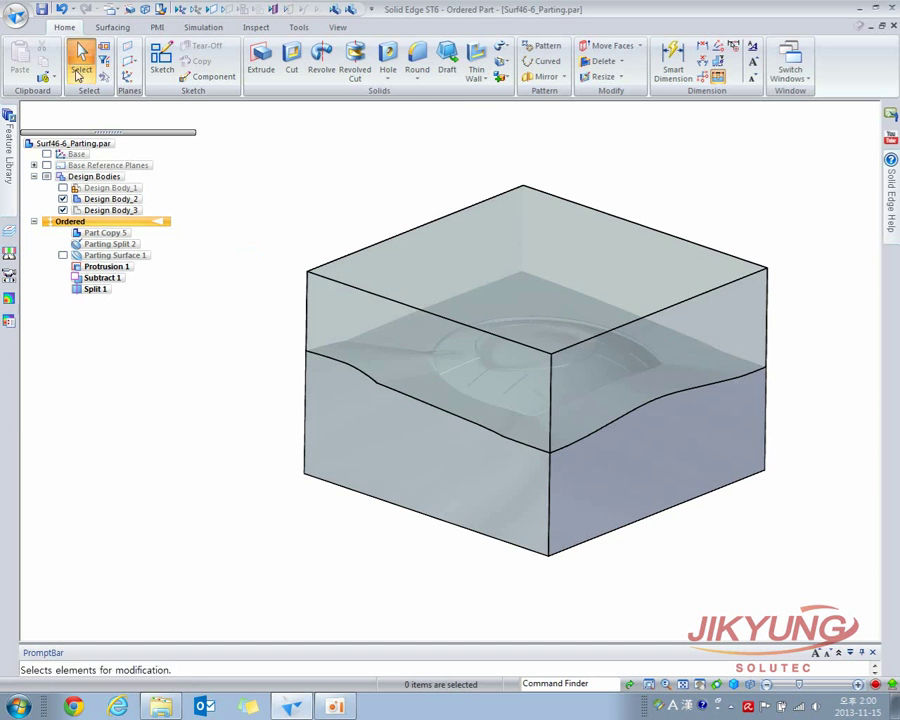
Open the file Surf46-7_Offset Edge.par from the Section 46 folder
{"action": "left_click", "coordinate": [16, 15]}
{"action": "left_click", "coordinate": [46, 71]}
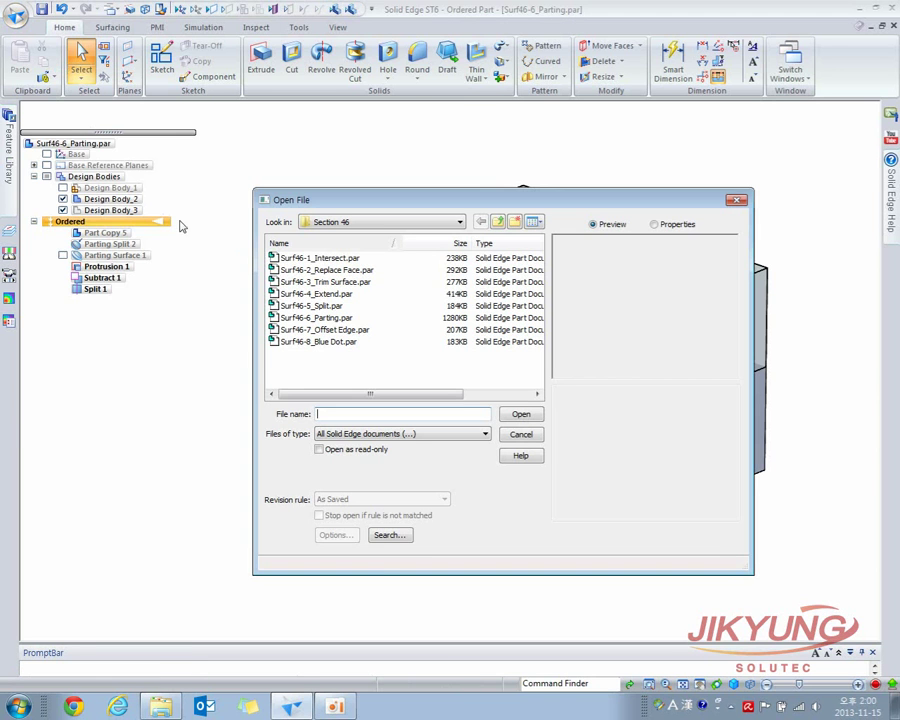
{"action": "left_click", "coordinate": [322, 330]}
{"action": "double_click", "coordinate": [335, 336]}
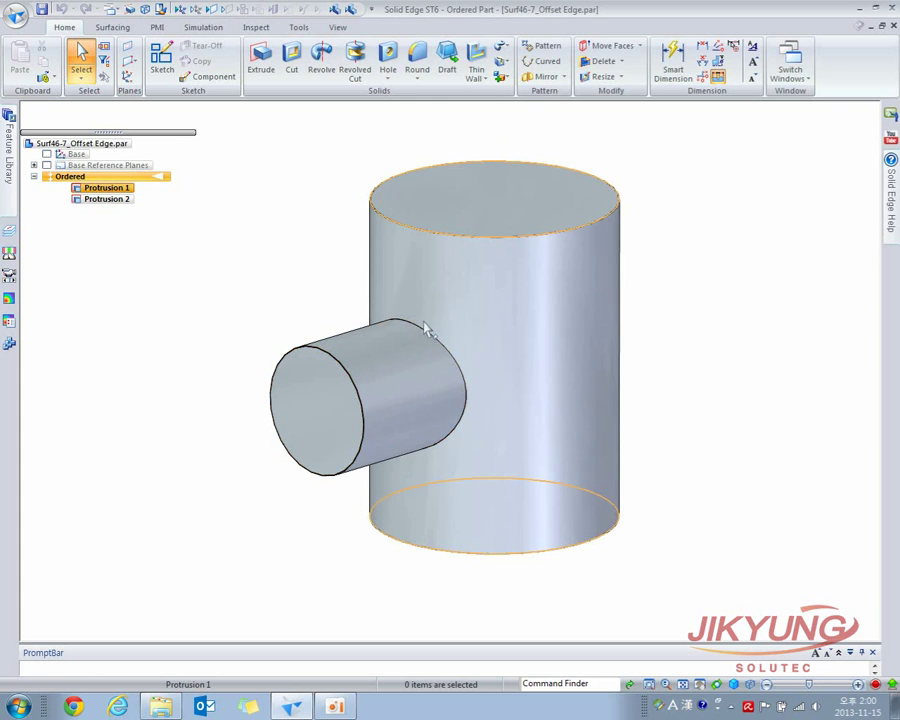
{"action": "middle_click_drag", "start_coordinate": [385, 313], "coordinate": [315, 300]}
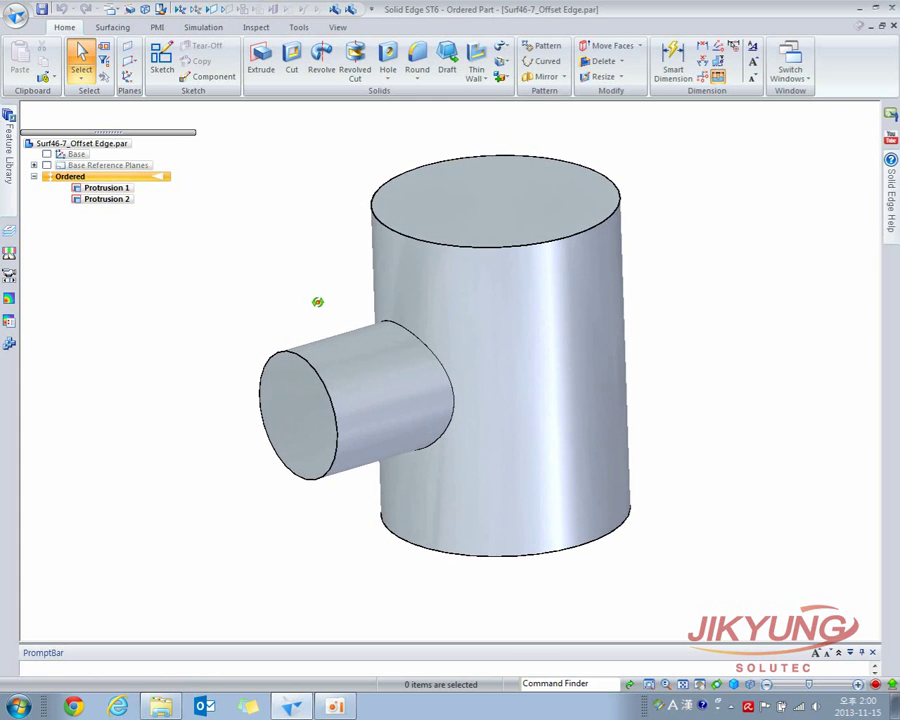
Offset the edge chain where the side cylinder meets the main cylinder by 30 mm with the Offset Edge command
{"action": "left_click", "coordinate": [122, 31]}
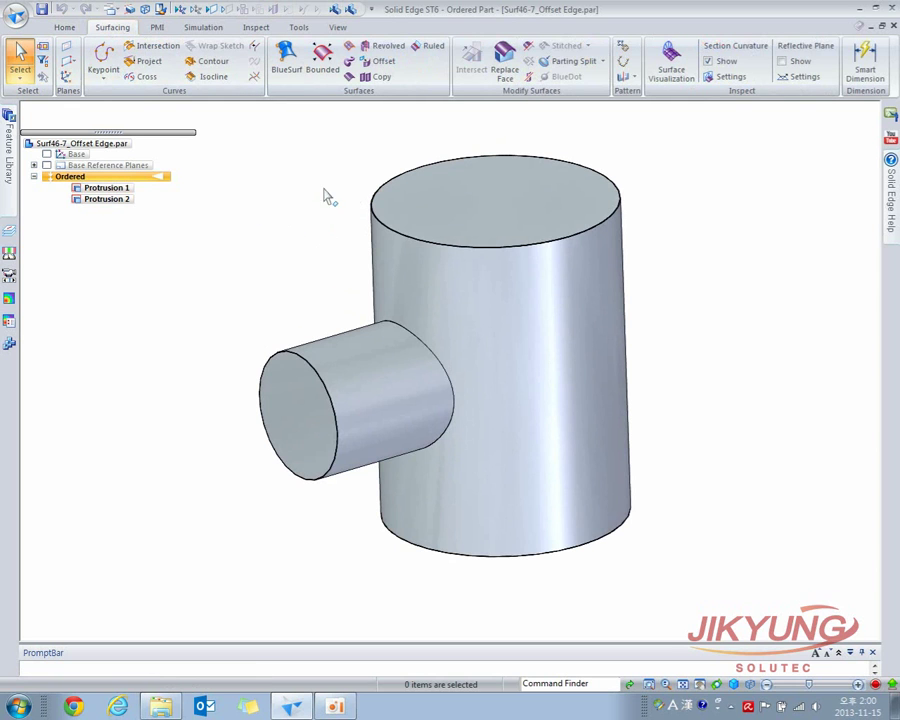
{"action": "left_click", "coordinate": [601, 63]}
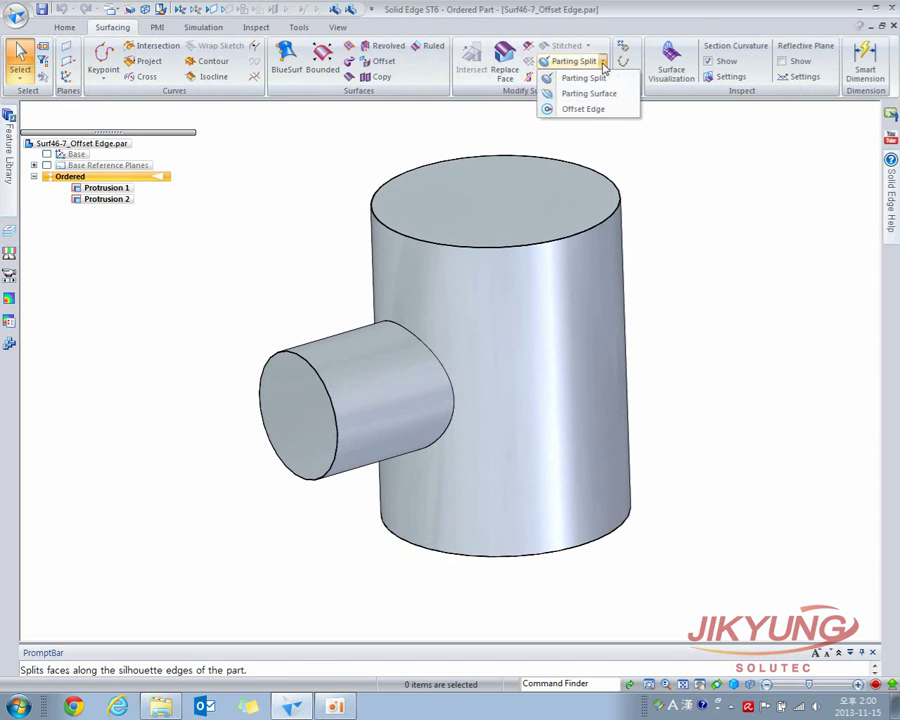
{"action": "left_click", "coordinate": [583, 109]}
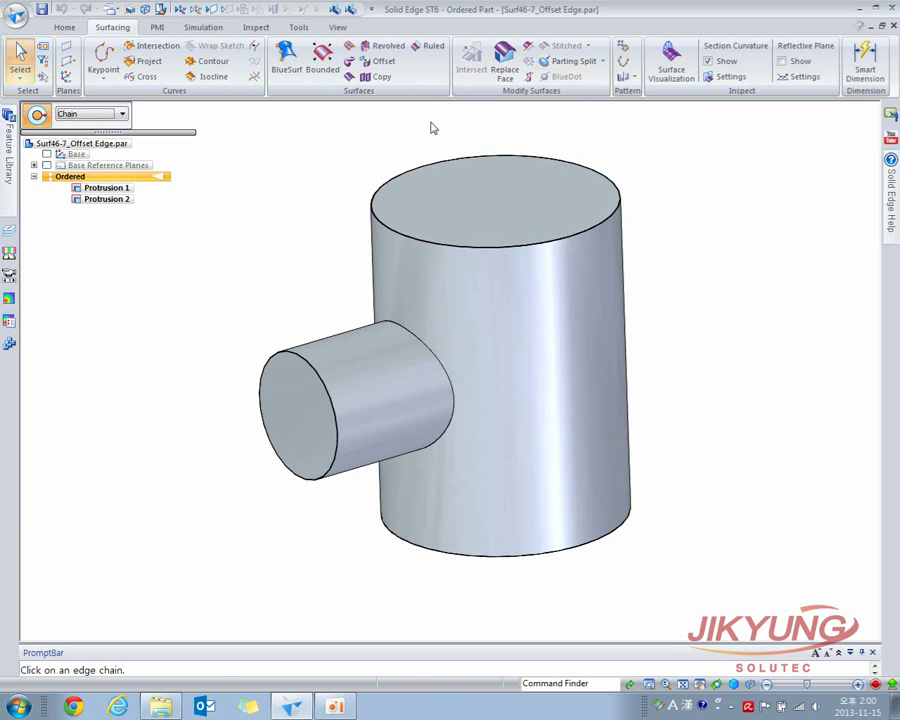
{"action": "left_click", "coordinate": [404, 331]}
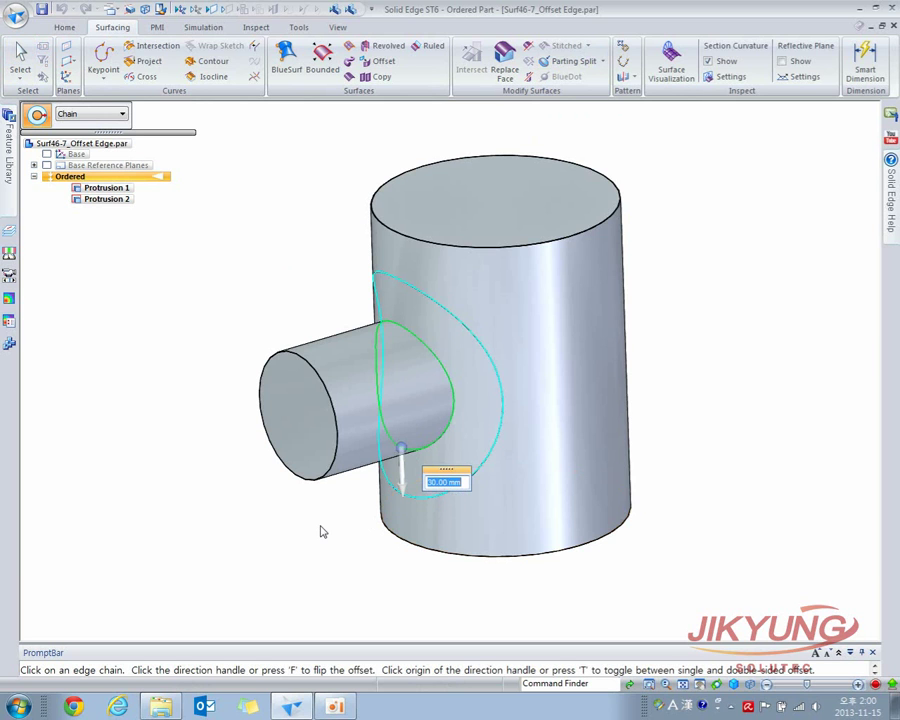
{"action": "right_click", "coordinate": [287, 526]}
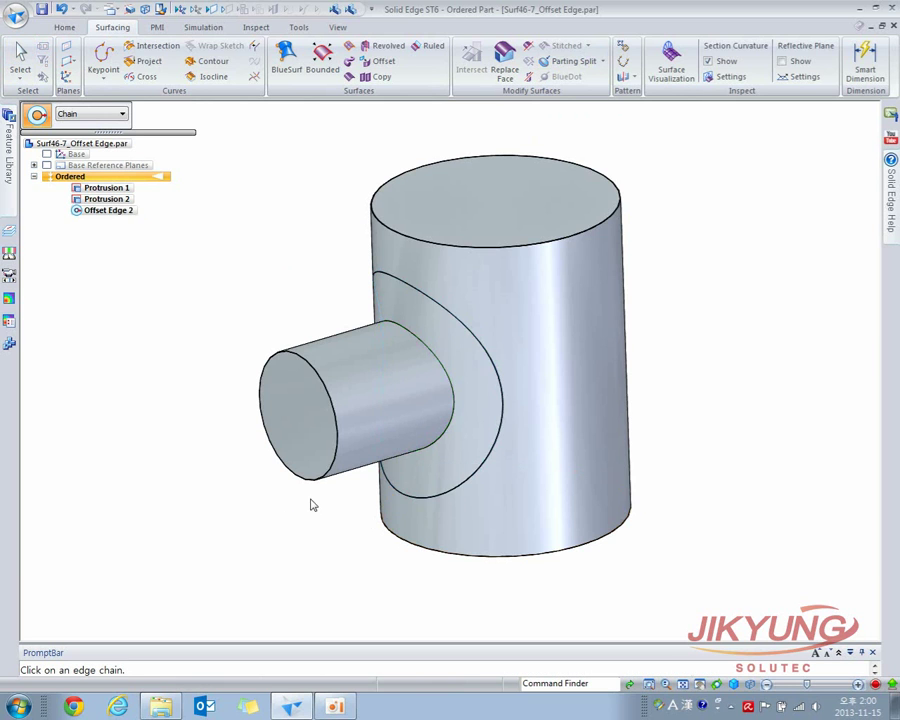
{"action": "middle_click_drag", "start_coordinate": [306, 500], "coordinate": [407, 375]}
{"action": "middle_click_drag", "start_coordinate": [507, 432], "coordinate": [436, 438]}
{"action": "middle_click_drag", "start_coordinate": [476, 406], "coordinate": [486, 399]}
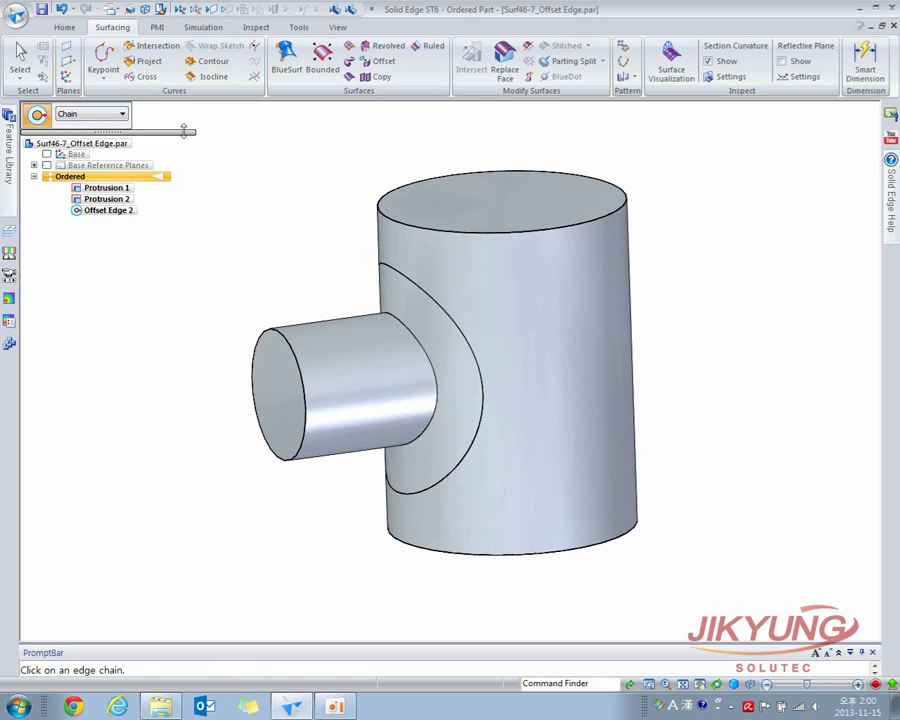
Offset the ring-shaped face around the side cylinder's base outward by 5 mm as a new surface
{"action": "left_click", "coordinate": [380, 68]}
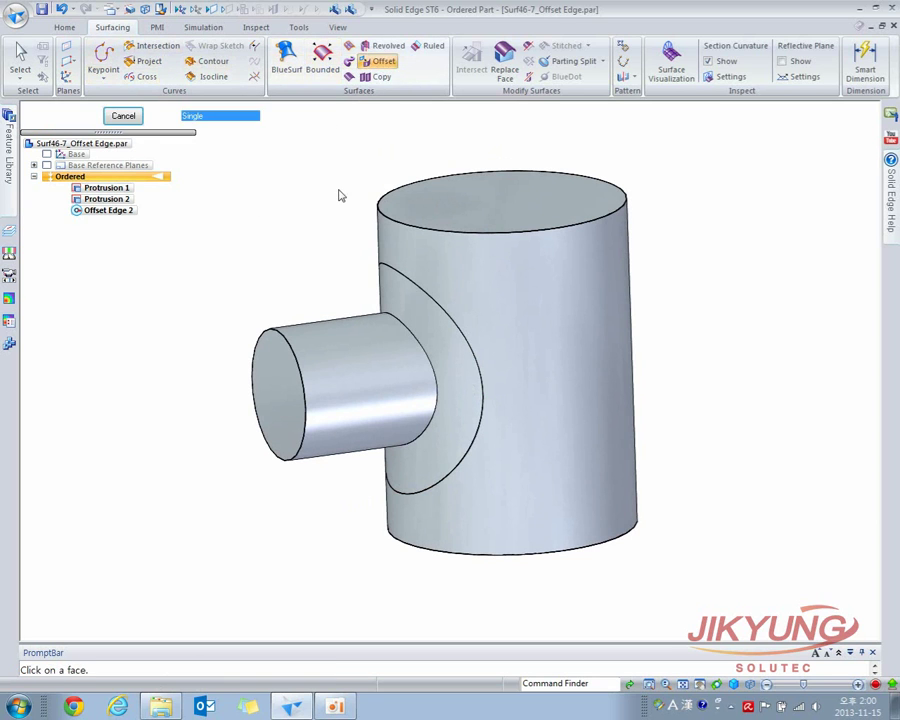
{"action": "left_click", "coordinate": [400, 289]}
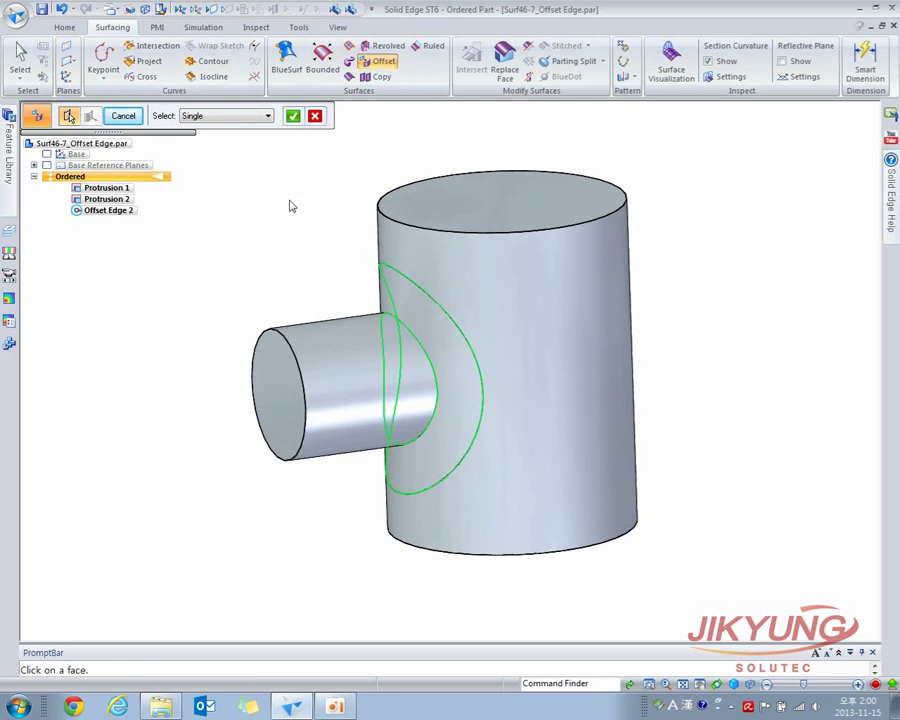
{"action": "type", "text": "5"}
{"action": "key", "text": "Return"}
{"action": "left_click", "coordinate": [268, 255]}
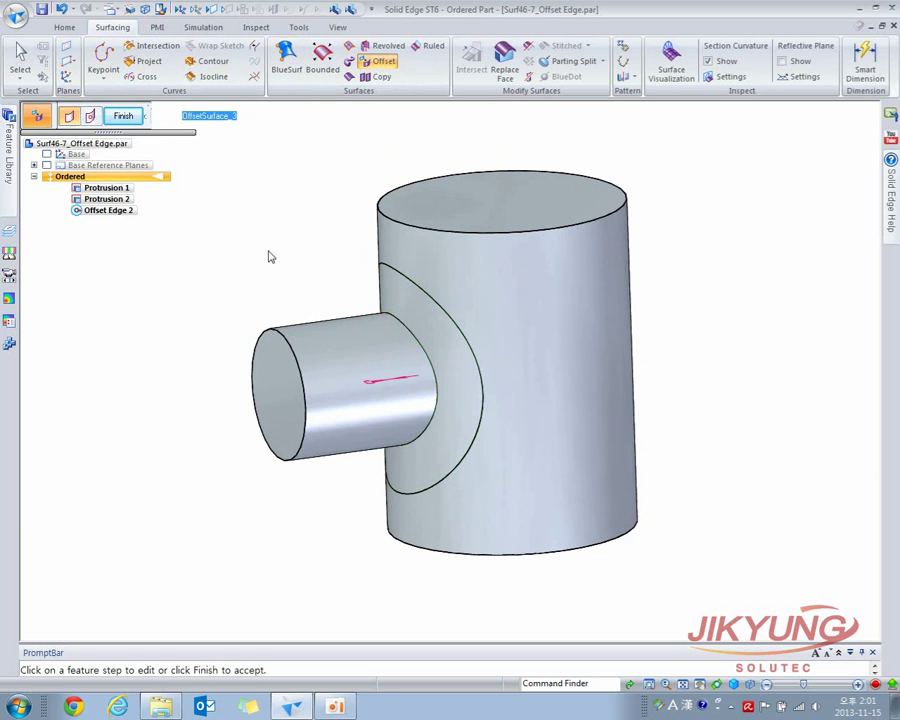
{"action": "right_click", "coordinate": [262, 255]}
{"action": "middle_click_drag", "start_coordinate": [262, 256], "coordinate": [306, 269]}
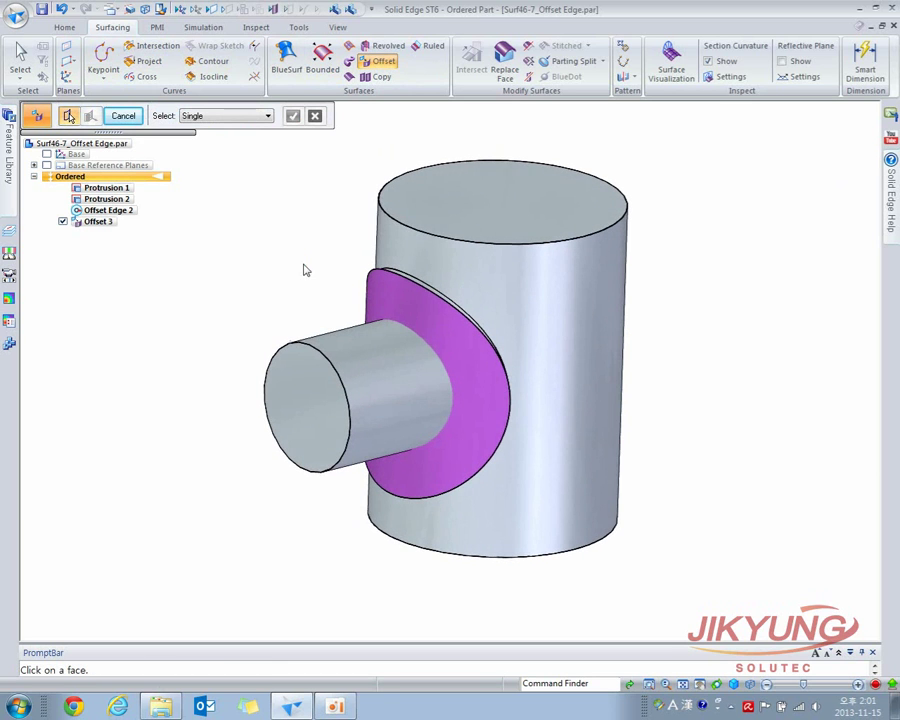
Create a BlueSurf between the offset surface's outer edge and the matching offset edge on the main cylinder
{"action": "left_click_drag", "start_coordinate": [300, 213], "coordinate": [486, 472]}
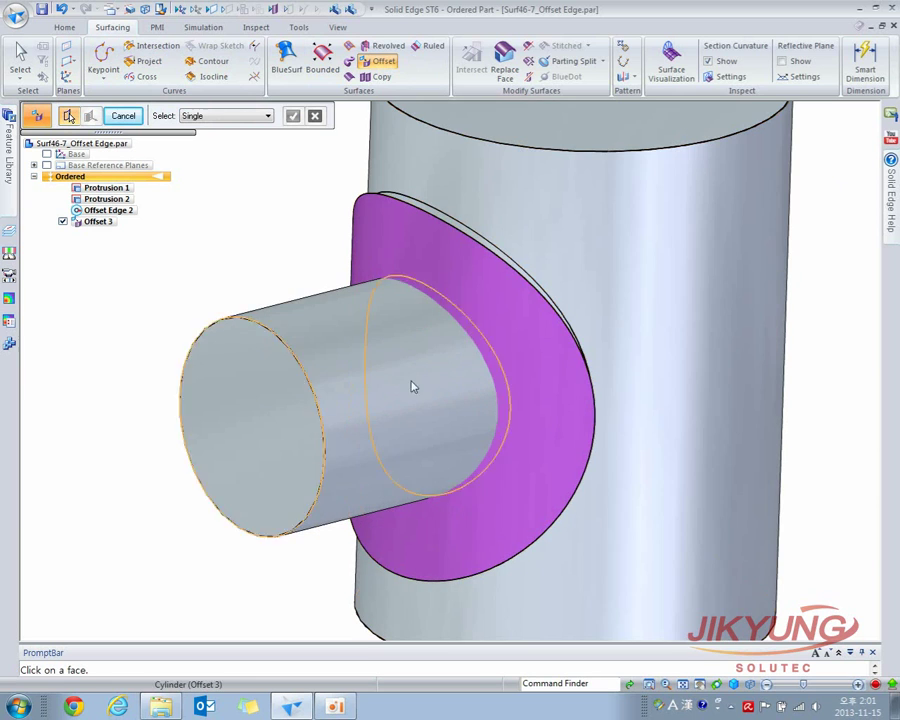
{"action": "left_click", "coordinate": [291, 55]}
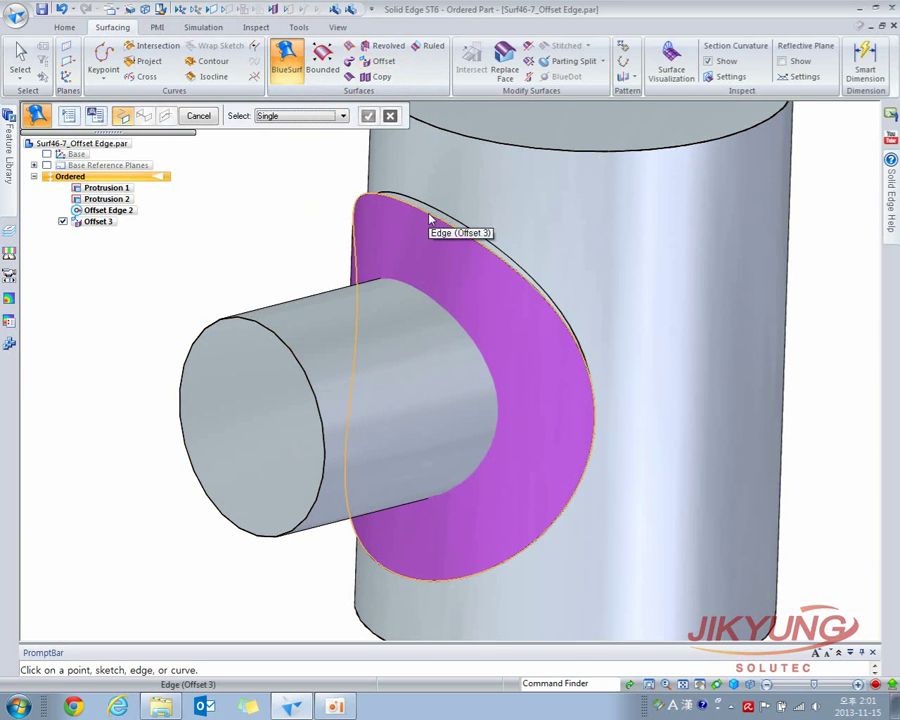
{"action": "left_click", "coordinate": [430, 218]}
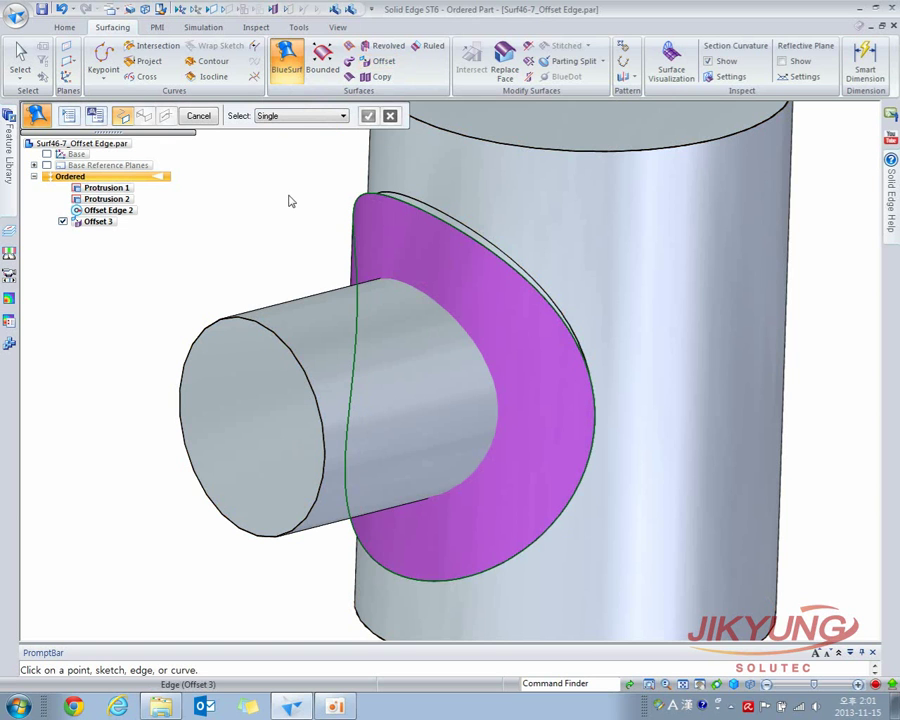
{"action": "left_click", "coordinate": [428, 207]}
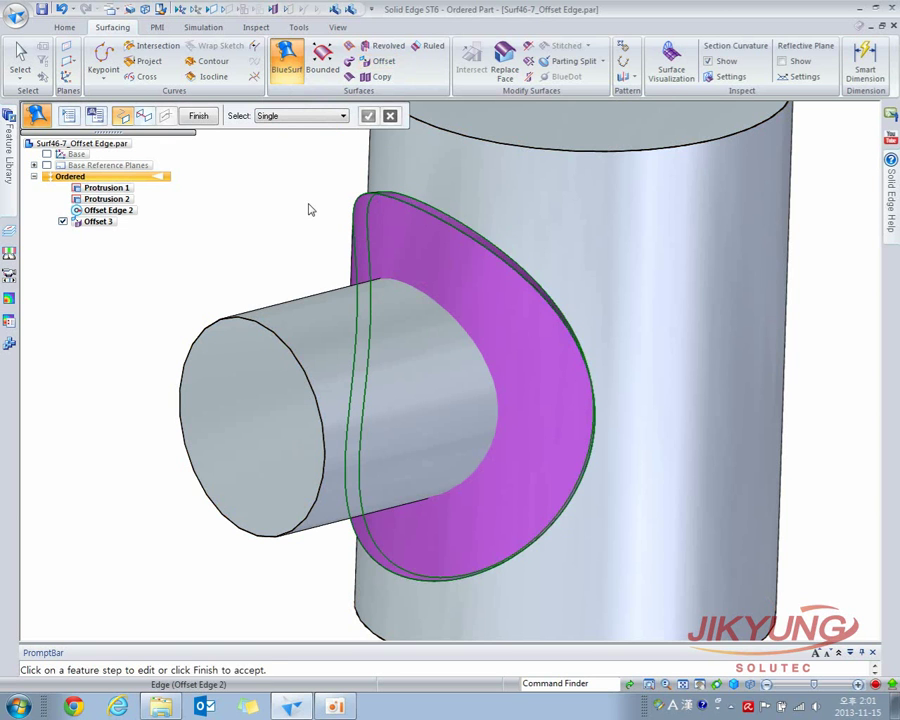
{"action": "middle_click_drag", "start_coordinate": [316, 228], "coordinate": [267, 206]}
{"action": "key", "text": "Return"}
{"action": "left_click", "coordinate": [198, 115]}
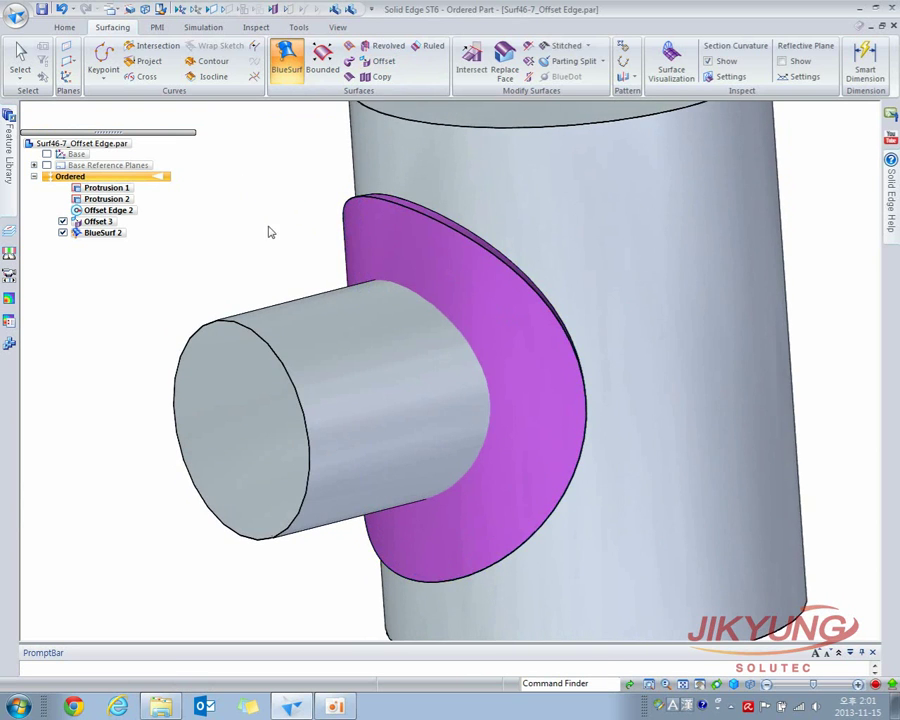
Stitch the offset surface and the BlueSurf together with a 1.00e-003 mm tolerance and healing off
{"action": "key", "text": "ctrl+i"}
{"action": "left_click", "coordinate": [566, 45]}
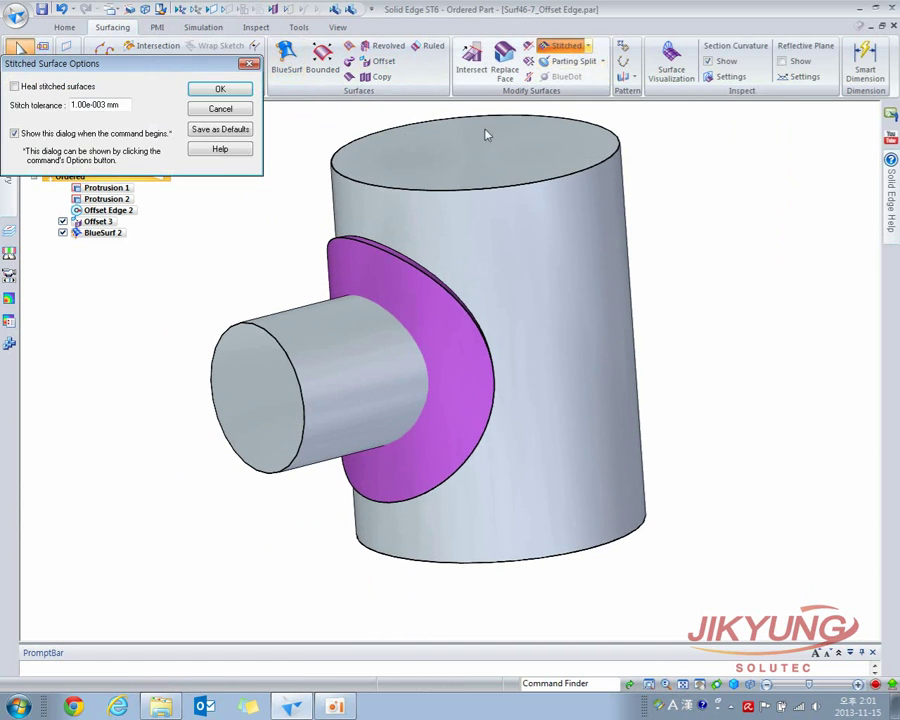
{"action": "left_click", "coordinate": [221, 94]}
{"action": "left_click_drag", "start_coordinate": [273, 193], "coordinate": [378, 549]}
{"action": "right_click", "coordinate": [293, 526]}
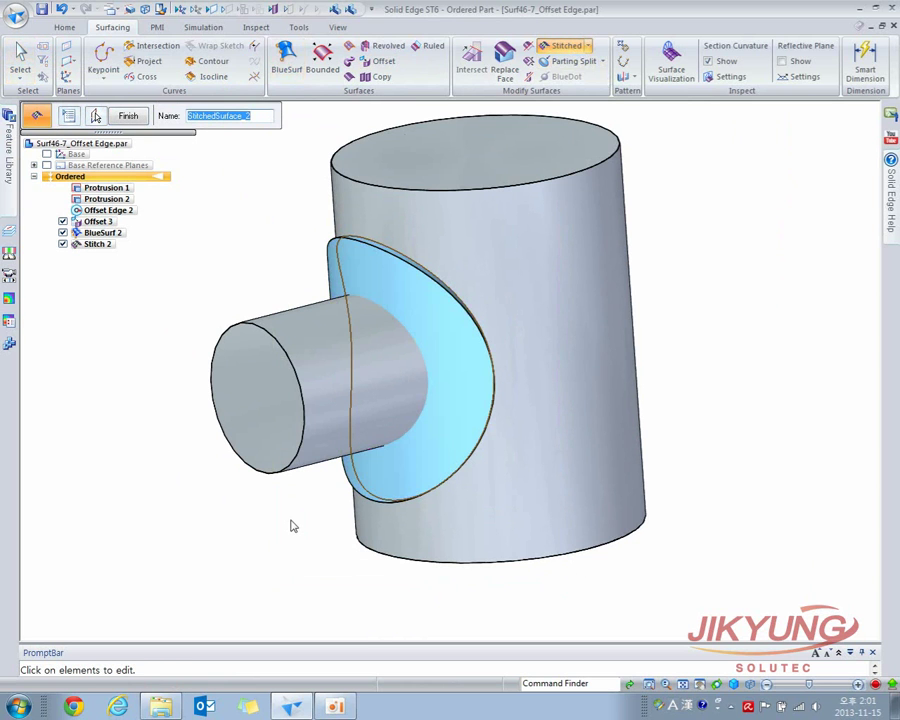
{"action": "left_click", "coordinate": [125, 118]}
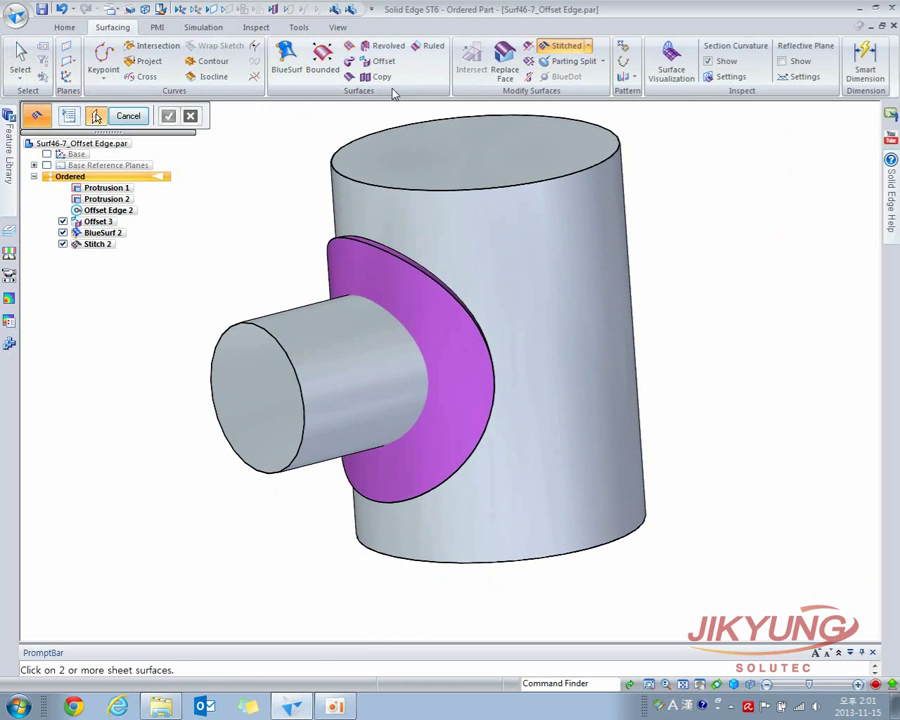
Unite the stitched surface with the solid cylinder body using the Union command to form a raised pad
{"action": "left_click", "coordinate": [64, 27]}
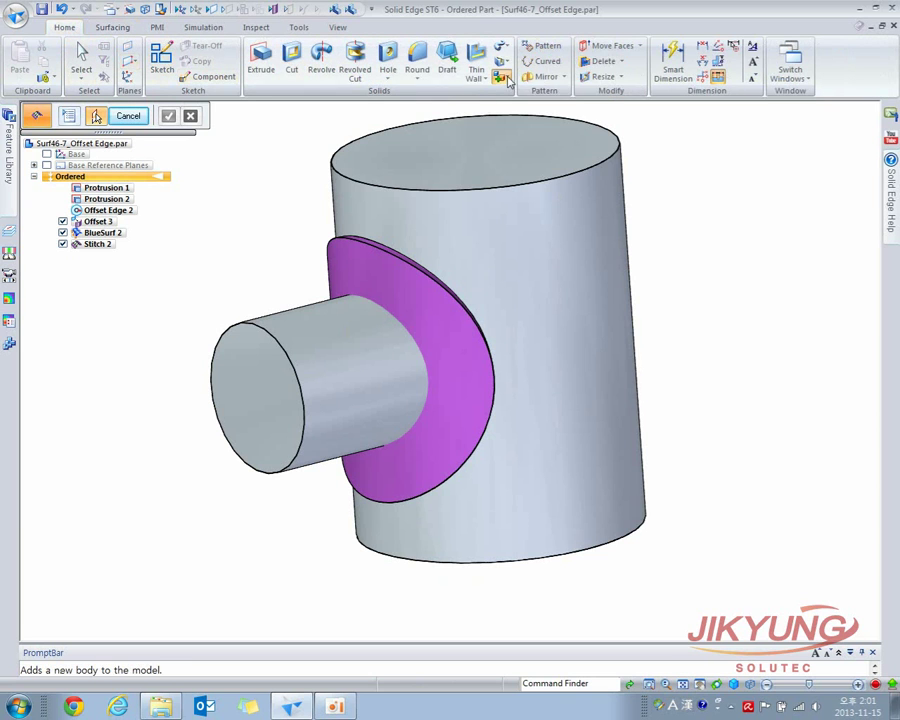
{"action": "left_click", "coordinate": [507, 81]}
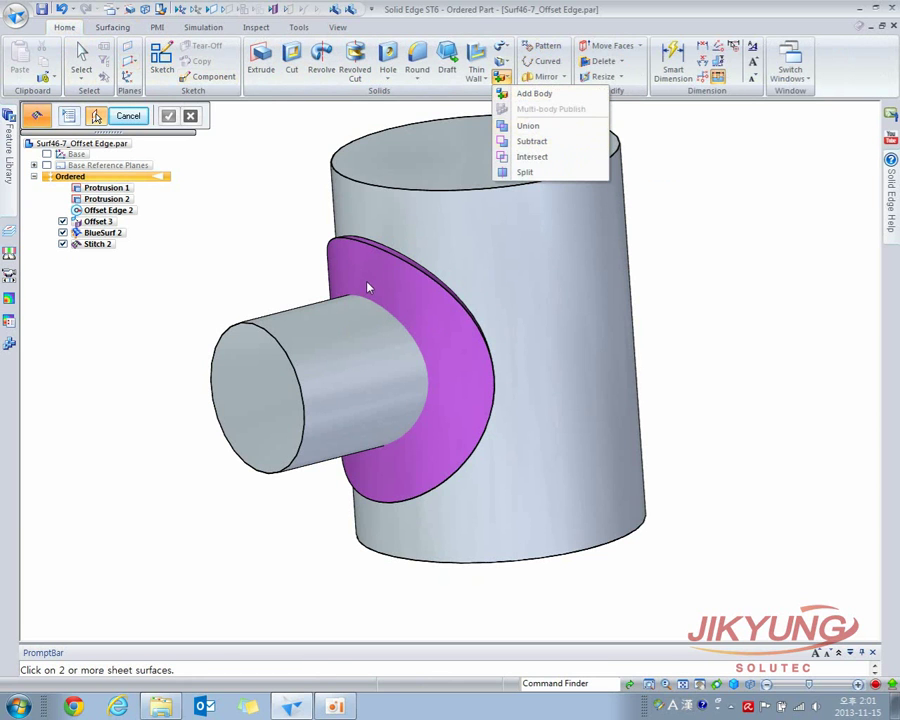
{"action": "left_click", "coordinate": [533, 133]}
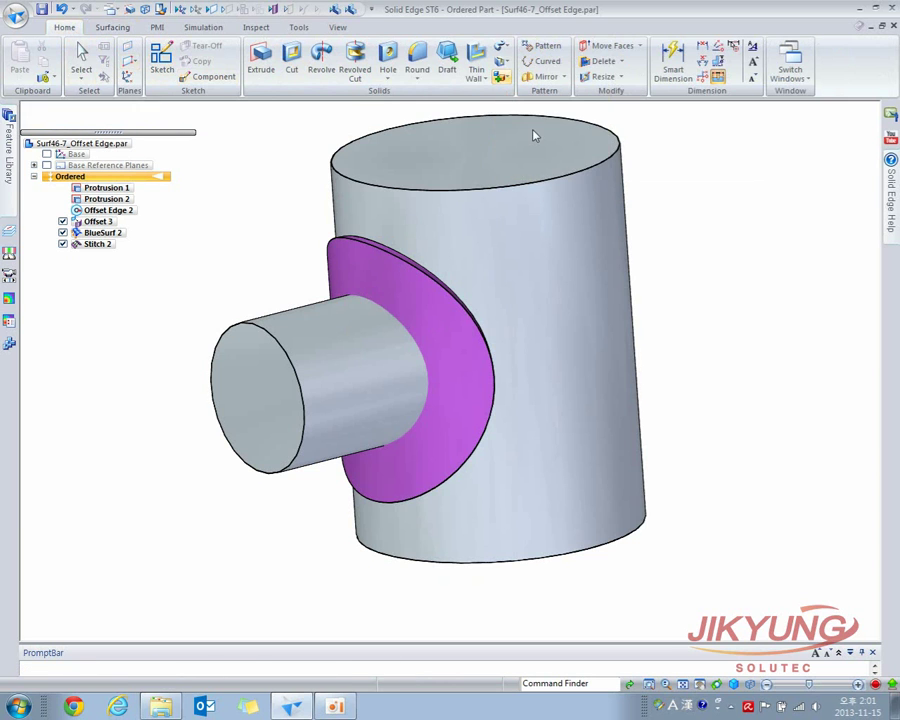
{"action": "left_click", "coordinate": [448, 170]}
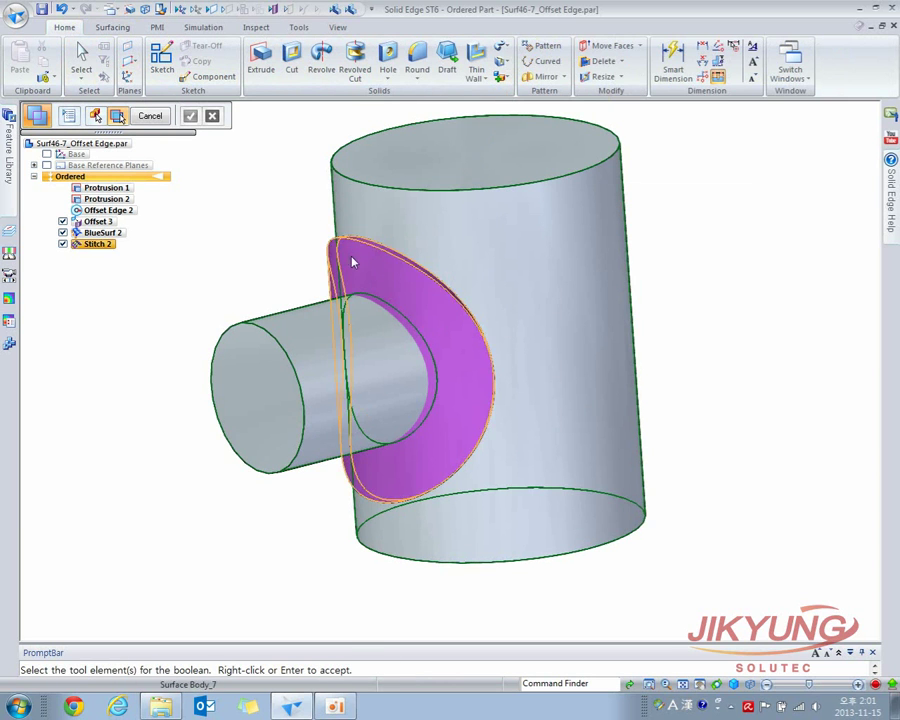
{"action": "left_click", "coordinate": [402, 258]}
{"action": "left_click", "coordinate": [191, 116]}
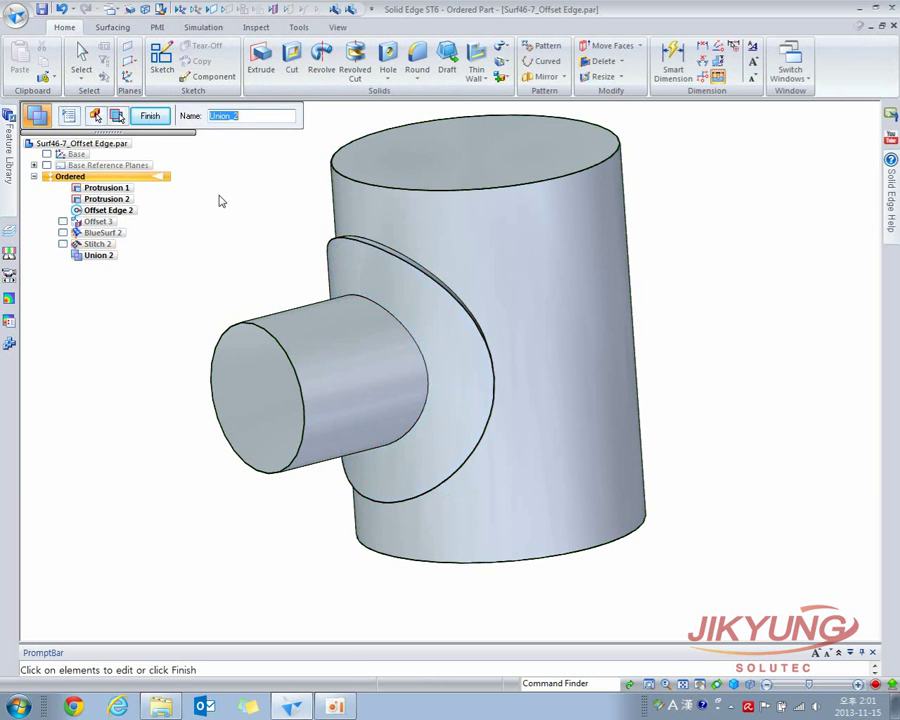
{"action": "middle_click_drag", "start_coordinate": [222, 201], "coordinate": [250, 214]}
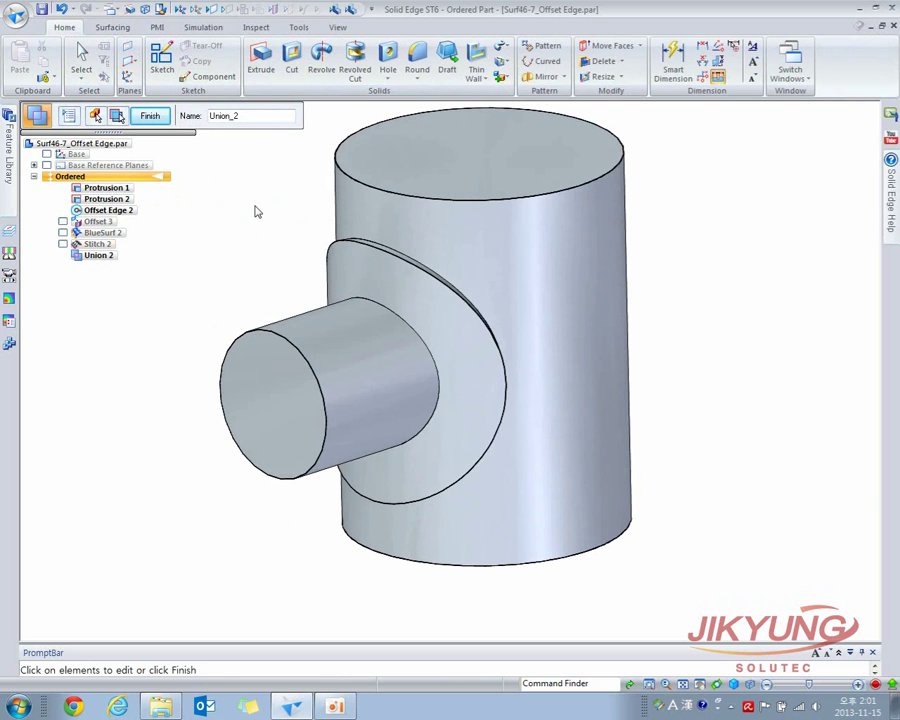
{"action": "middle_click_drag", "start_coordinate": [389, 290], "coordinate": [362, 282]}
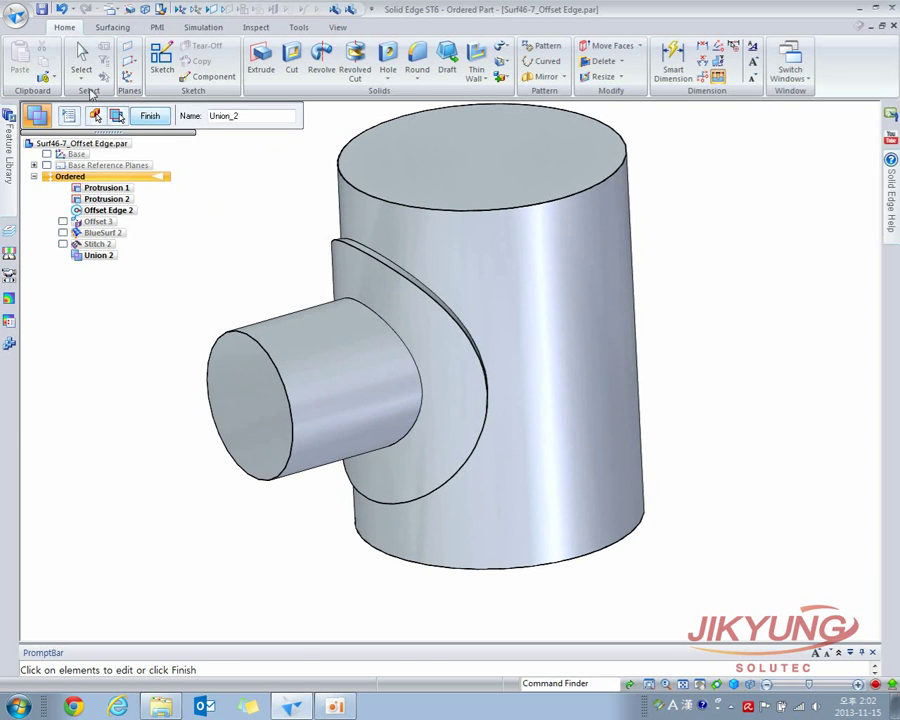
Open the file Surf46-8_Blue Dot.par from the Section 46 folder
{"action": "left_click", "coordinate": [15, 15]}
{"action": "left_click", "coordinate": [44, 68]}
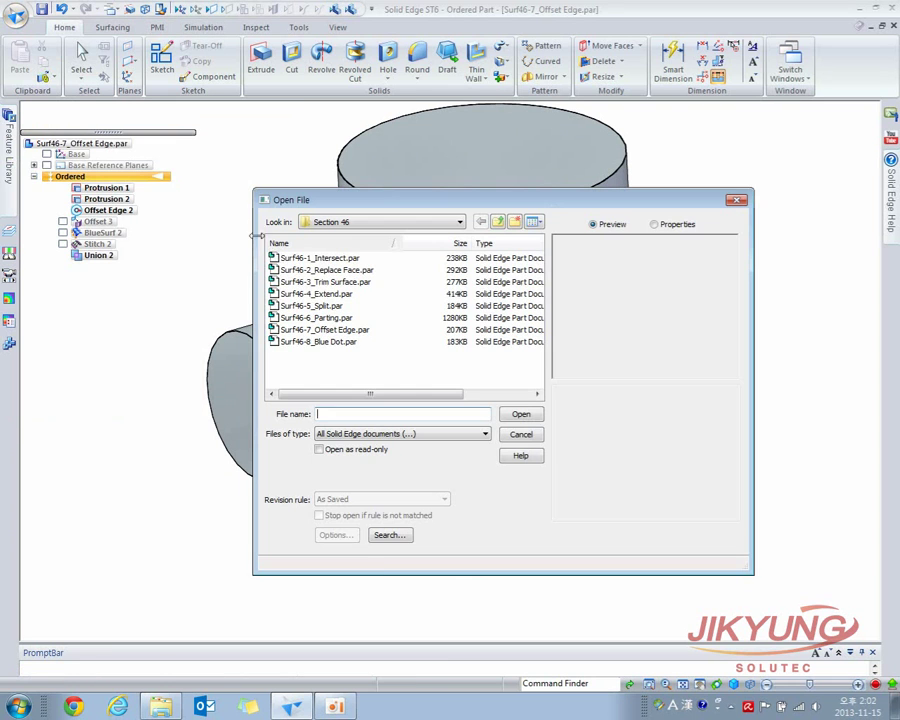
{"action": "double_click", "coordinate": [333, 342]}
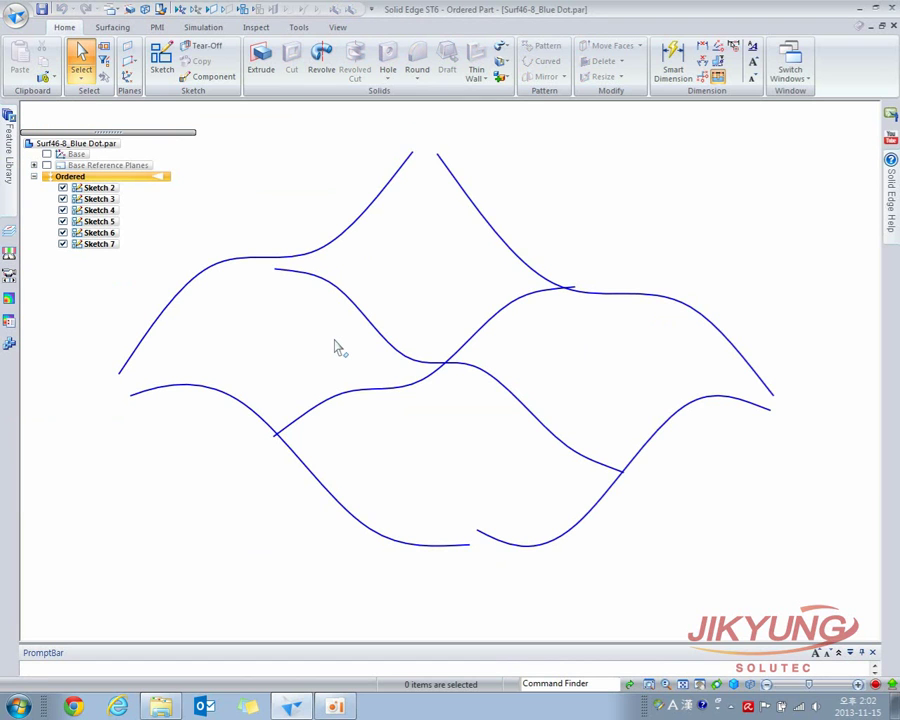
Connect the open ends of the two outer curves at the peak with a BlueDot
{"action": "left_click", "coordinate": [108, 27]}
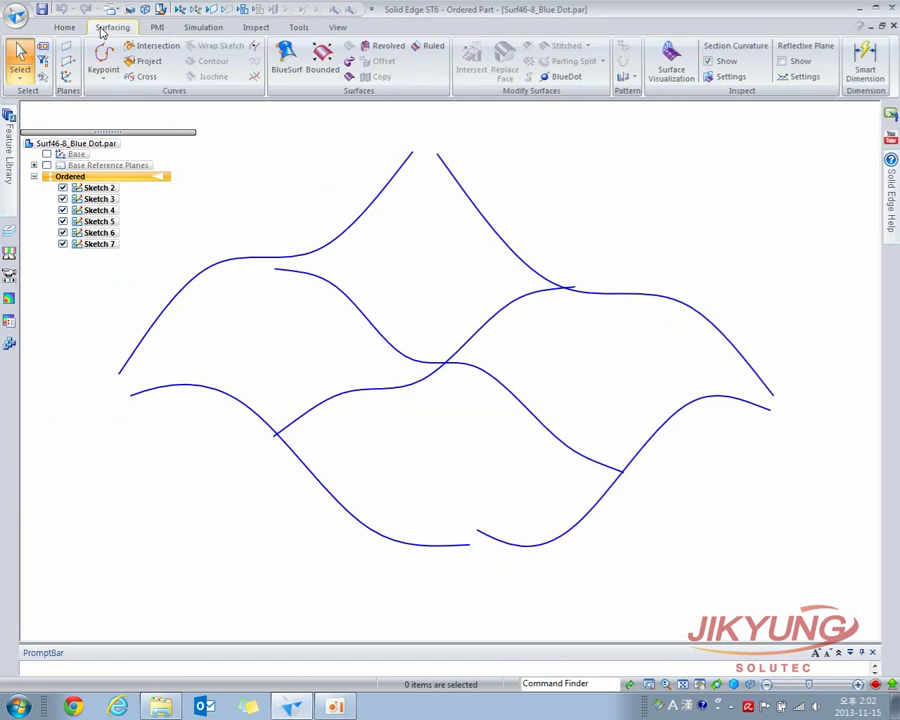
{"action": "mouse_move", "coordinate": [532, 193]}
{"action": "middle_mouse_down"}
{"action": "mouse_move", "coordinate": [518, 151]}
{"action": "mouse_move", "coordinate": [558, 167]}
{"action": "mouse_move", "coordinate": [658, 157]}
{"action": "mouse_move", "coordinate": [505, 178]}
{"action": "middle_mouse_up"}
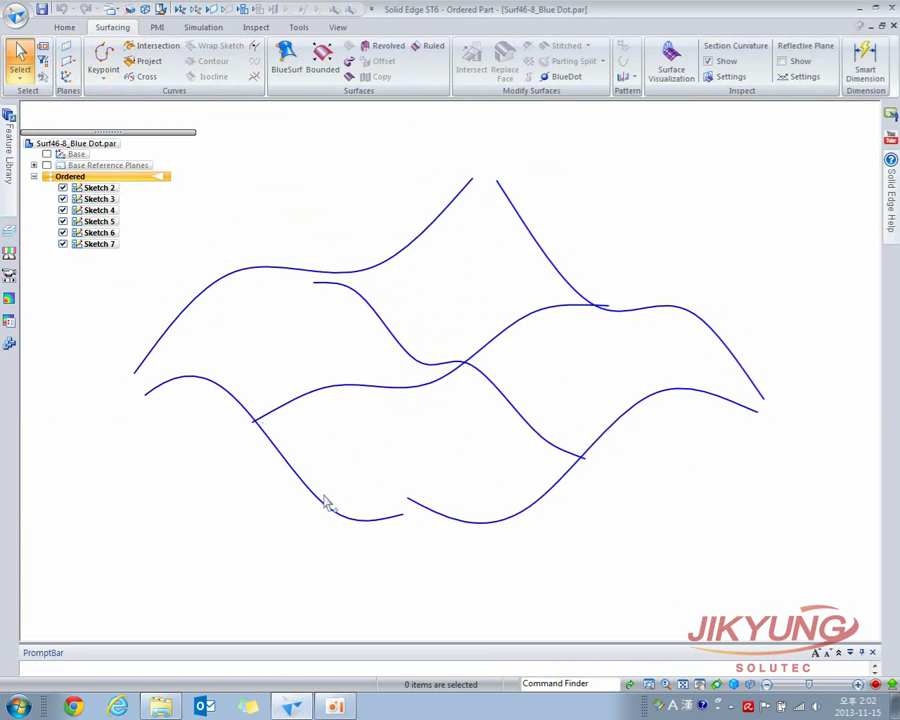
{"action": "mouse_move", "coordinate": [548, 381]}
{"action": "middle_mouse_down"}
{"action": "mouse_move", "coordinate": [641, 301]}
{"action": "mouse_move", "coordinate": [518, 299]}
{"action": "mouse_move", "coordinate": [500, 271]}
{"action": "mouse_move", "coordinate": [634, 341]}
{"action": "mouse_move", "coordinate": [570, 346]}
{"action": "middle_mouse_up"}
{"action": "left_click", "coordinate": [566, 77]}
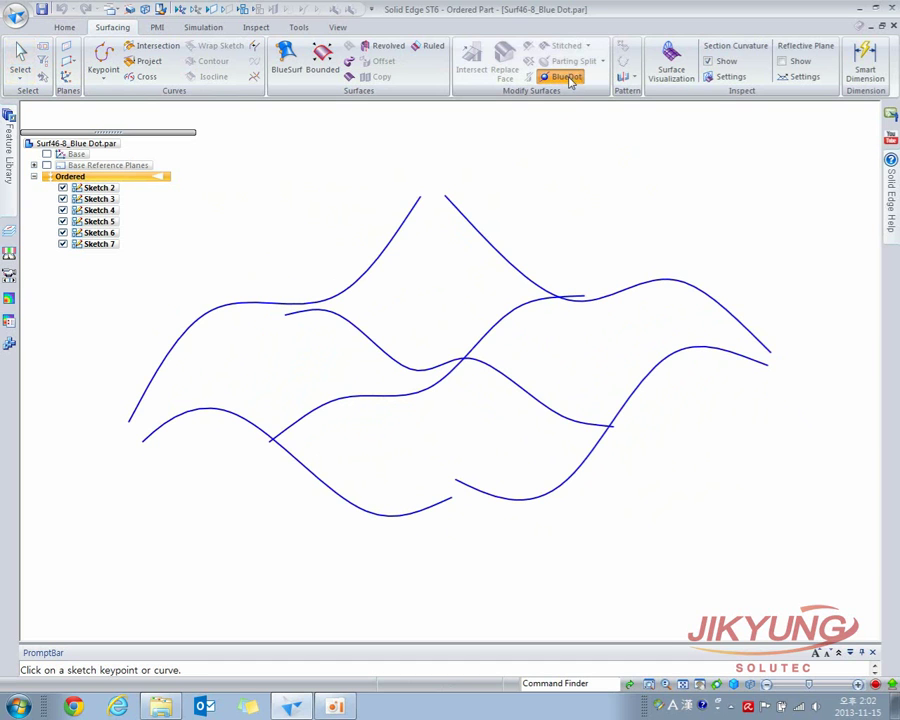
{"action": "left_click", "coordinate": [421, 197]}
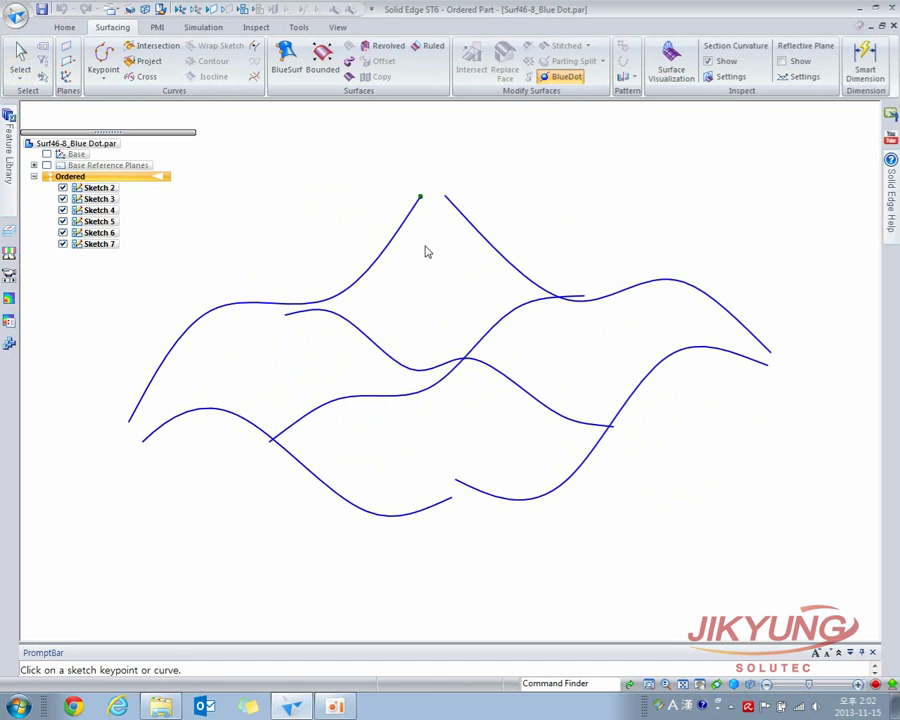
{"action": "left_click", "coordinate": [446, 197]}
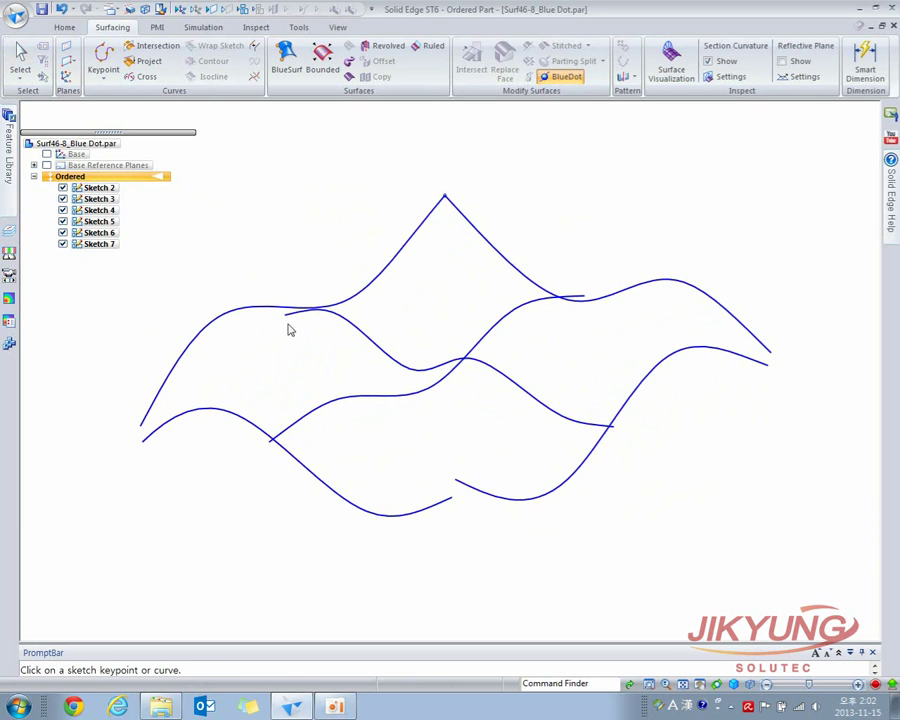
Connect the curve endpoints at the other three corners of the outer boundary with BlueDots
{"action": "left_click", "coordinate": [141, 426]}
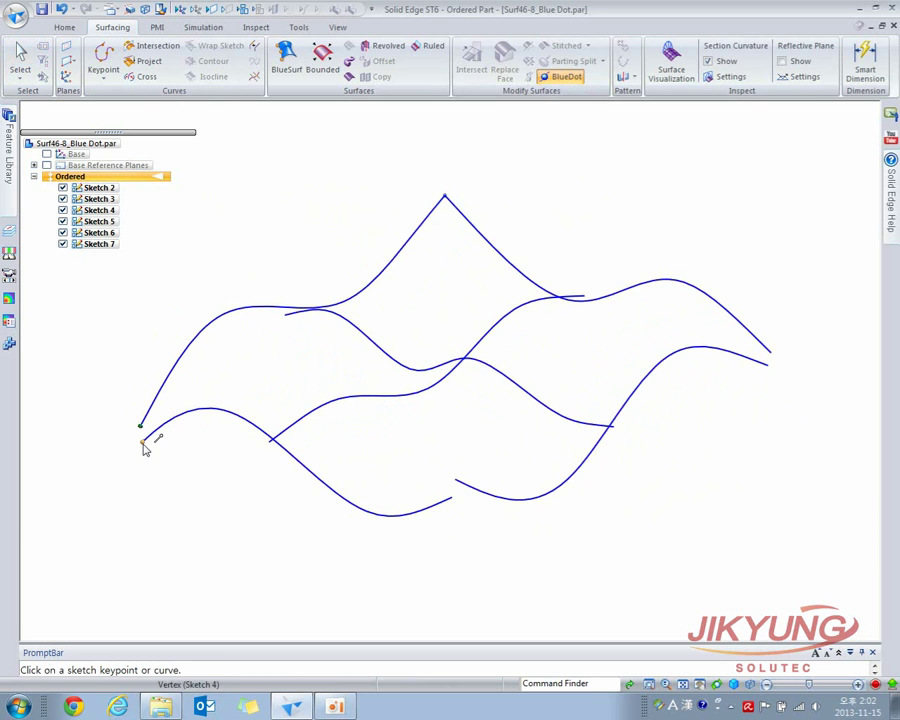
{"action": "left_click", "coordinate": [143, 444]}
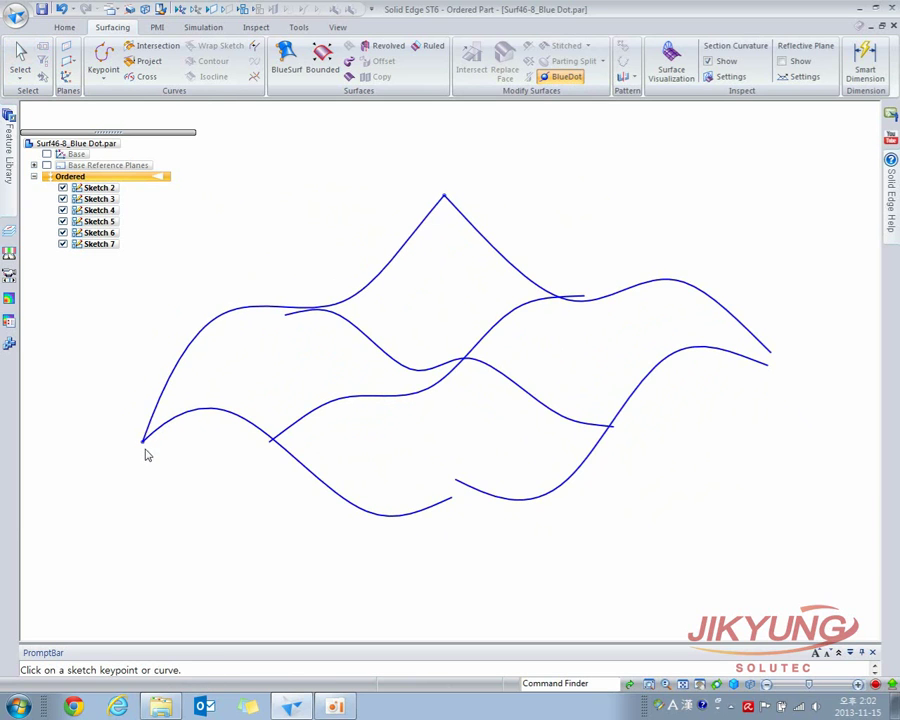
{"action": "left_click", "coordinate": [768, 364]}
{"action": "left_click", "coordinate": [771, 352]}
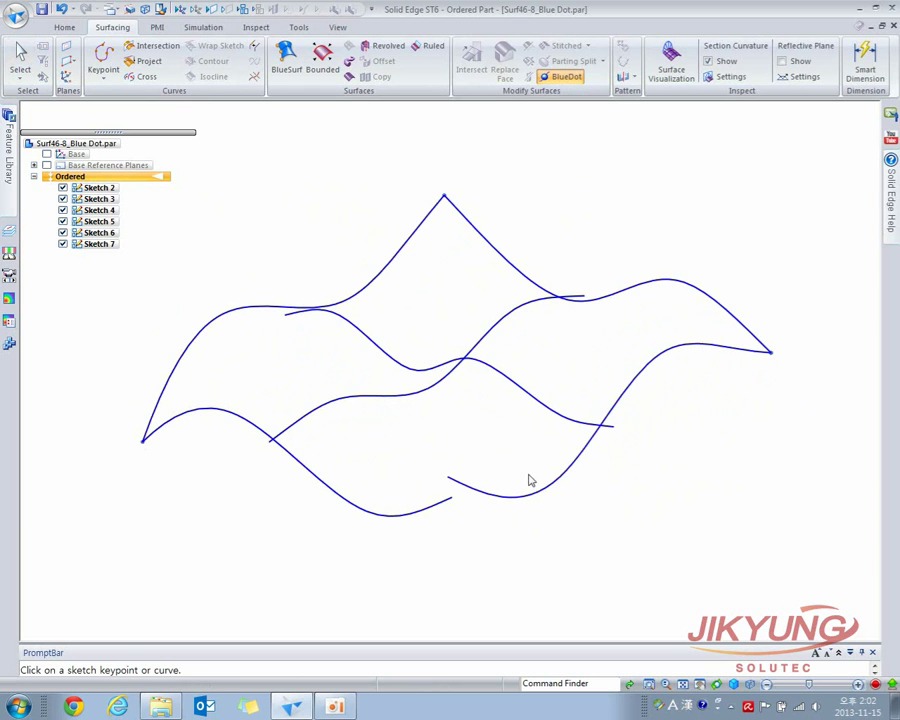
{"action": "left_click", "coordinate": [449, 480]}
Connect both ends of the two inner crossing curves to the adjacent boundary curves with BlueDots
{"action": "mouse_move", "coordinate": [418, 516]}
{"action": "middle_mouse_down"}
{"action": "mouse_move", "coordinate": [440, 544]}
{"action": "mouse_move", "coordinate": [488, 417]}
{"action": "mouse_move", "coordinate": [404, 434]}
{"action": "mouse_move", "coordinate": [440, 438]}
{"action": "mouse_move", "coordinate": [438, 458]}
{"action": "mouse_move", "coordinate": [455, 468]}
{"action": "mouse_move", "coordinate": [428, 474]}
{"action": "middle_mouse_up"}
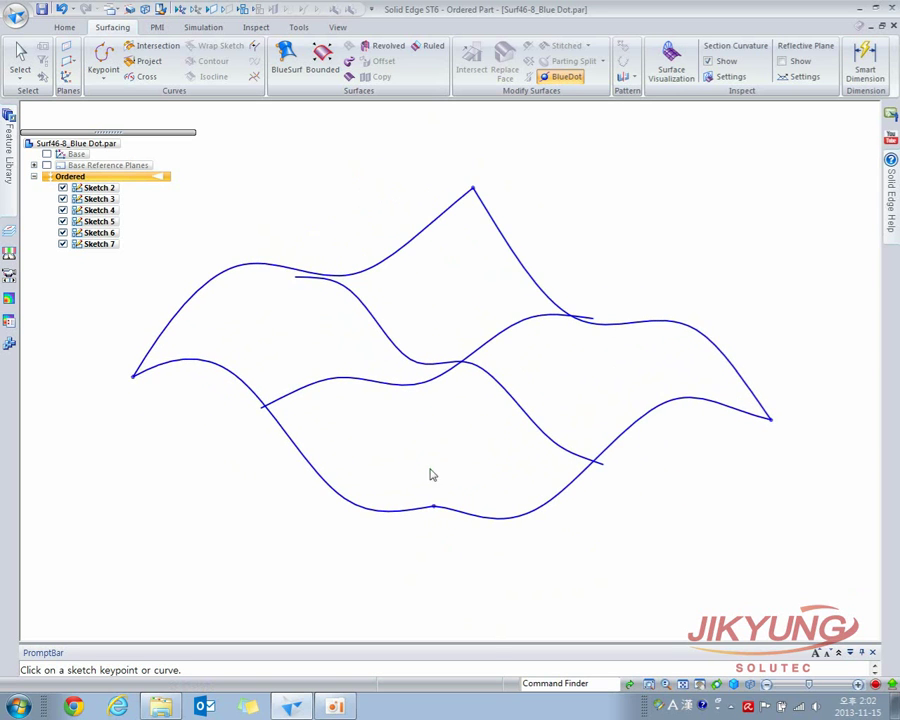
{"action": "mouse_move", "coordinate": [595, 491]}
{"action": "middle_mouse_down"}
{"action": "mouse_move", "coordinate": [478, 486]}
{"action": "mouse_move", "coordinate": [490, 472]}
{"action": "middle_mouse_up"}
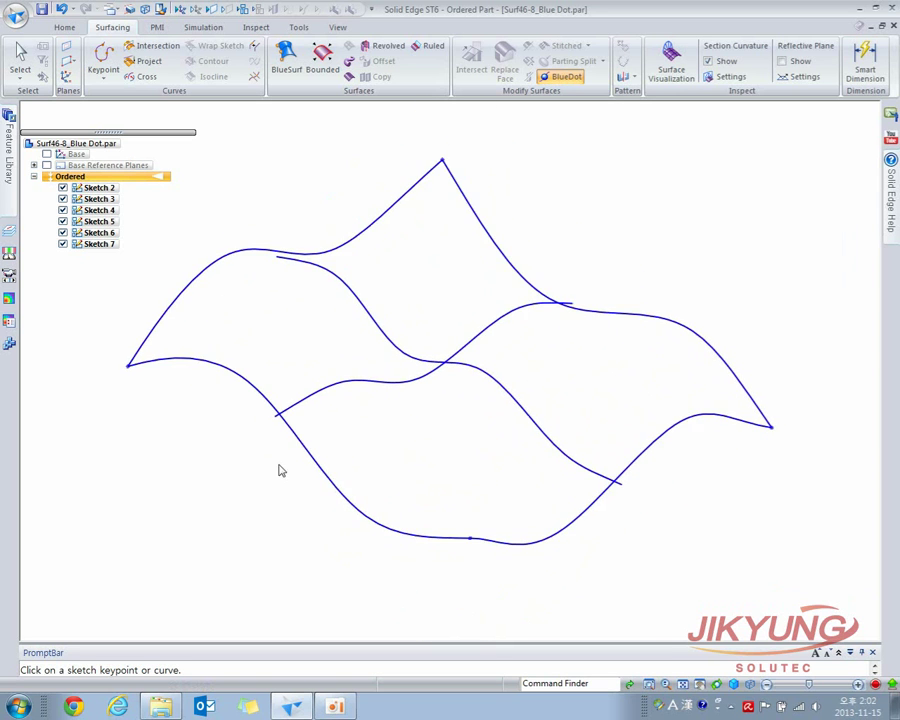
{"action": "mouse_move", "coordinate": [277, 454]}
{"action": "middle_mouse_down"}
{"action": "mouse_move", "coordinate": [275, 428]}
{"action": "mouse_move", "coordinate": [298, 419]}
{"action": "mouse_move", "coordinate": [253, 478]}
{"action": "mouse_move", "coordinate": [241, 444]}
{"action": "mouse_move", "coordinate": [258, 460]}
{"action": "middle_mouse_up"}
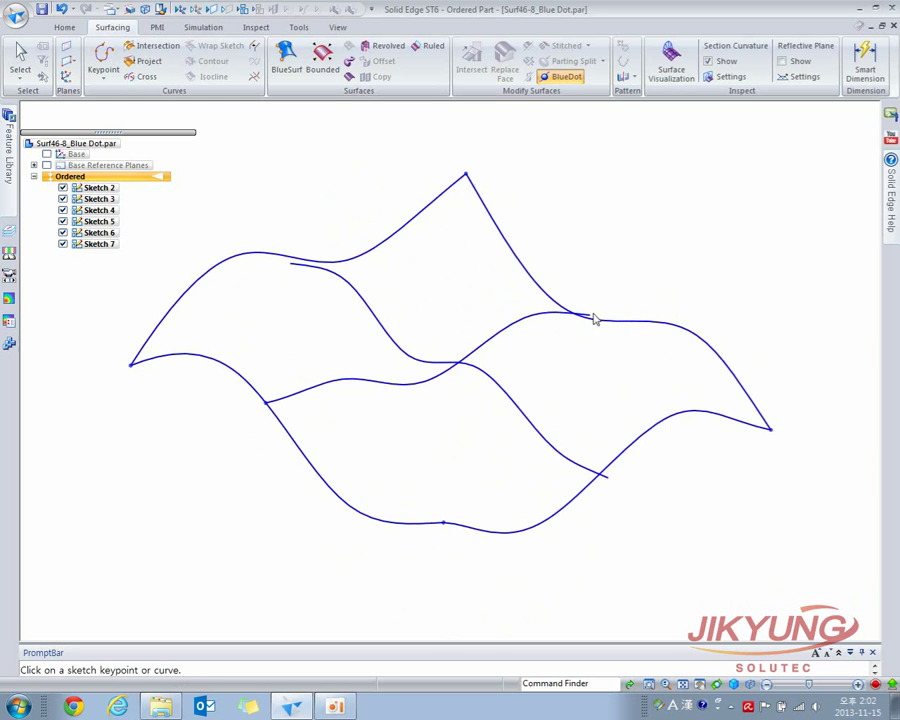
{"action": "left_click", "coordinate": [290, 266]}
{"action": "left_click", "coordinate": [267, 257]}
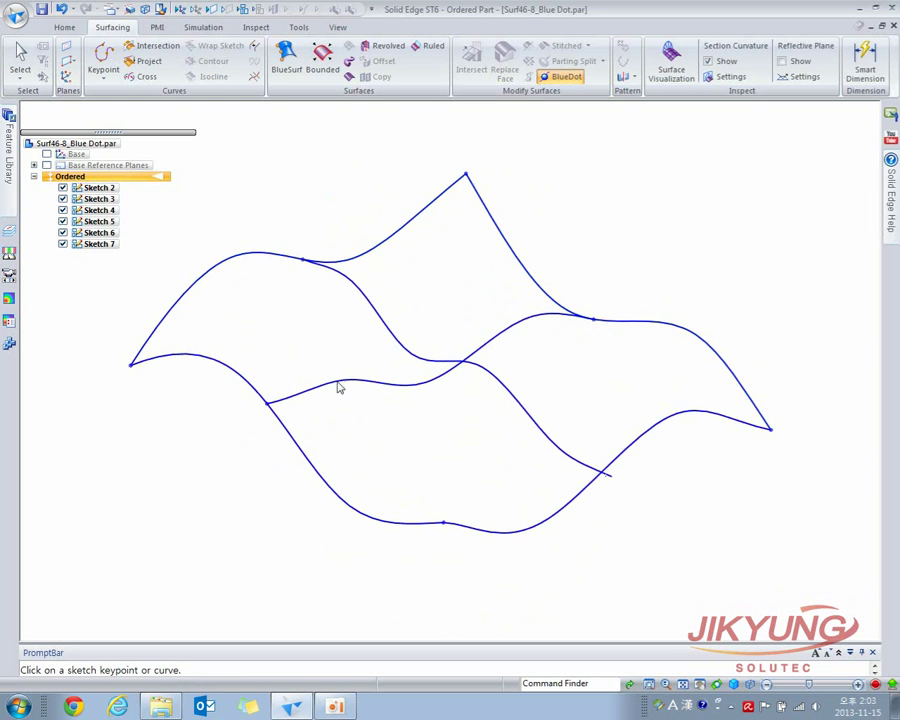
{"action": "left_click", "coordinate": [603, 484]}
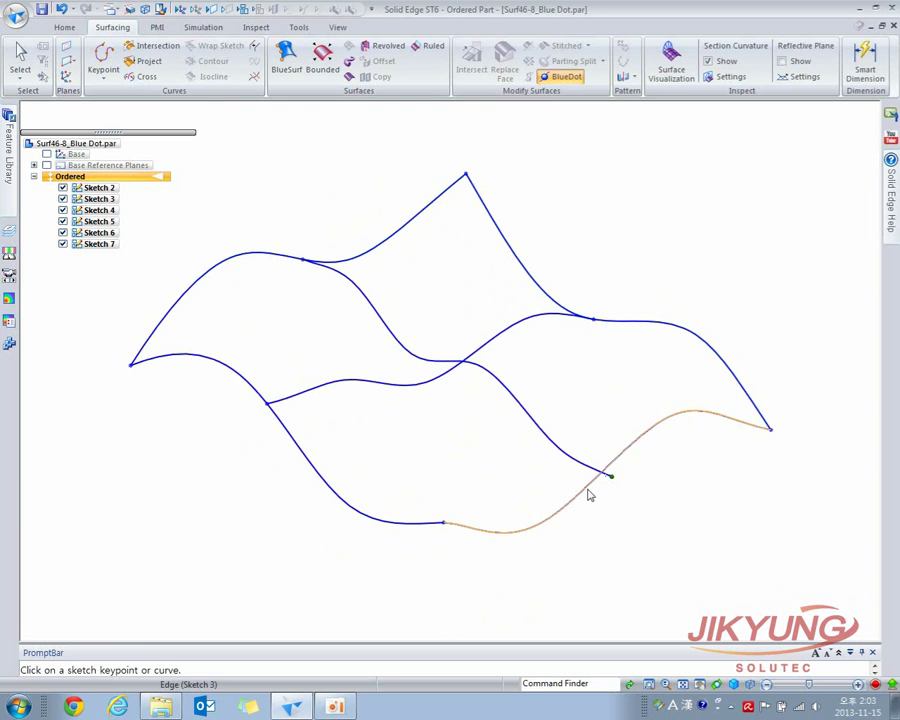
{"action": "left_click", "coordinate": [589, 492]}
{"action": "middle_click_drag", "start_coordinate": [671, 540], "coordinate": [421, 486]}
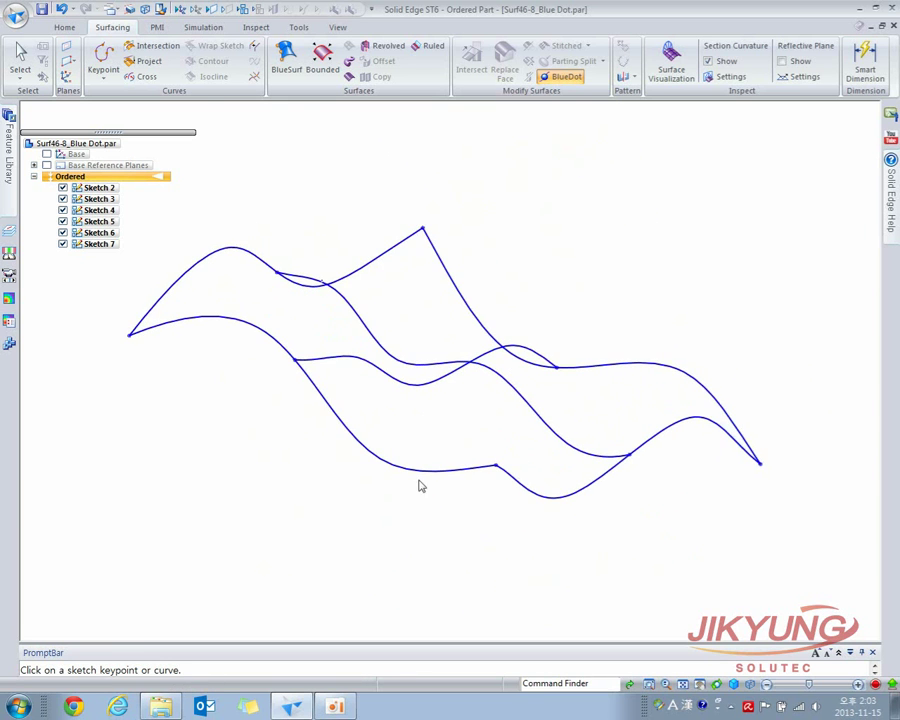
Connect the two inner curves where they cross at the centre of the sketch network with a BlueDot
{"action": "mouse_move", "coordinate": [435, 378]}
{"action": "middle_mouse_down"}
{"action": "mouse_move", "coordinate": [466, 378]}
{"action": "mouse_move", "coordinate": [446, 416]}
{"action": "mouse_move", "coordinate": [418, 426]}
{"action": "mouse_move", "coordinate": [443, 403]}
{"action": "mouse_move", "coordinate": [438, 394]}
{"action": "middle_mouse_up"}
{"action": "left_click", "coordinate": [422, 372]}
{"action": "left_click", "coordinate": [426, 433]}
{"action": "mouse_move", "coordinate": [426, 433]}
{"action": "middle_mouse_down"}
{"action": "mouse_move", "coordinate": [446, 440]}
{"action": "mouse_move", "coordinate": [432, 433]}
{"action": "mouse_move", "coordinate": [436, 368]}
{"action": "mouse_move", "coordinate": [430, 390]}
{"action": "middle_mouse_up"}
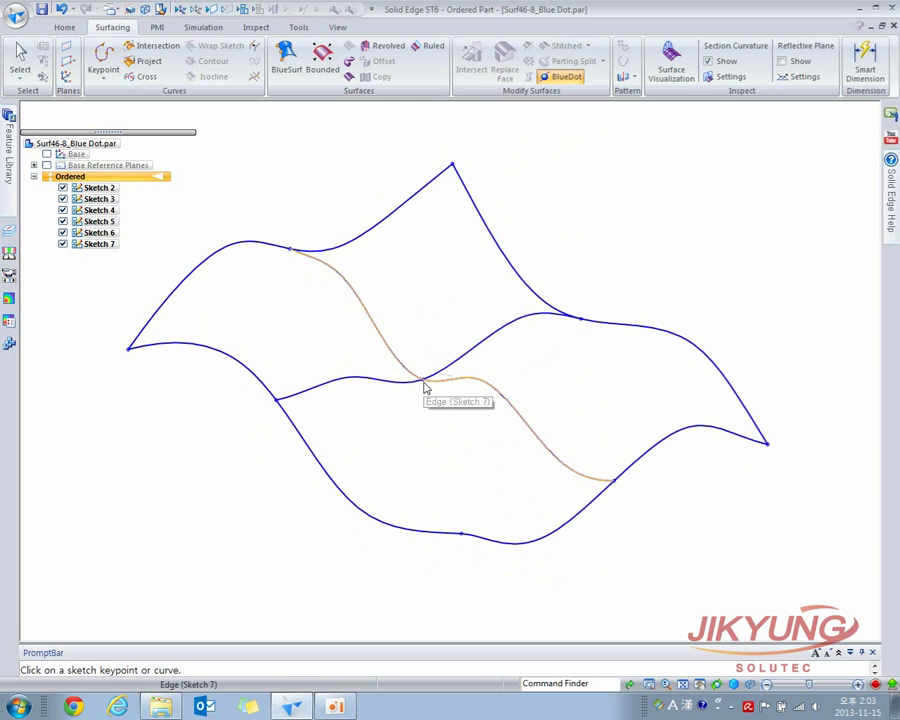
{"action": "mouse_move", "coordinate": [434, 448]}
{"action": "middle_mouse_down"}
{"action": "mouse_move", "coordinate": [420, 420]}
{"action": "mouse_move", "coordinate": [420, 443]}
{"action": "middle_mouse_up"}
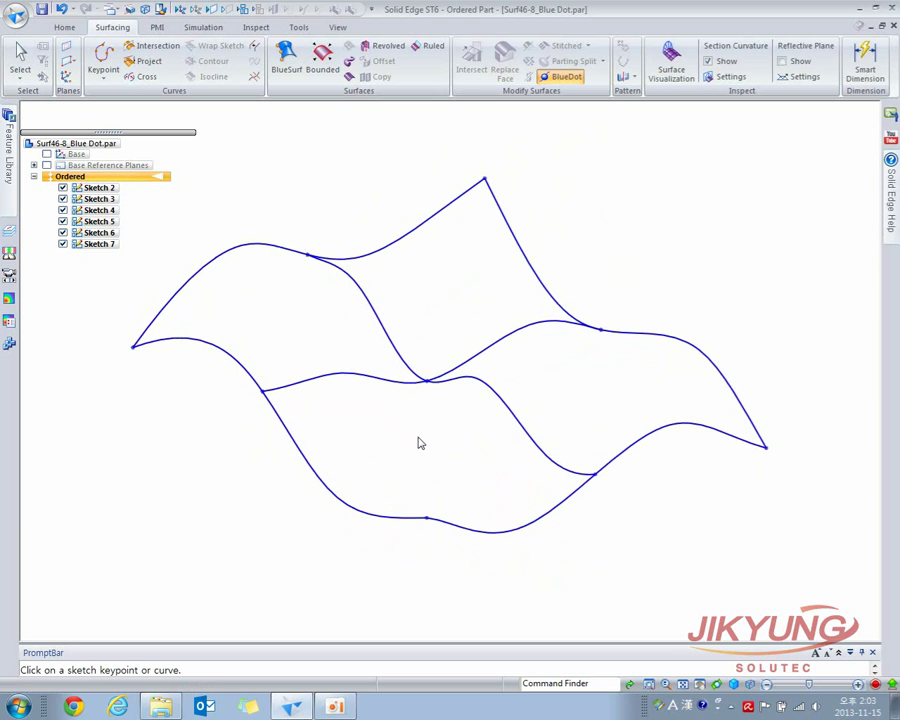
{"action": "middle_click_drag", "start_coordinate": [420, 443], "coordinate": [426, 483]}
{"action": "key", "text": "Escape"}
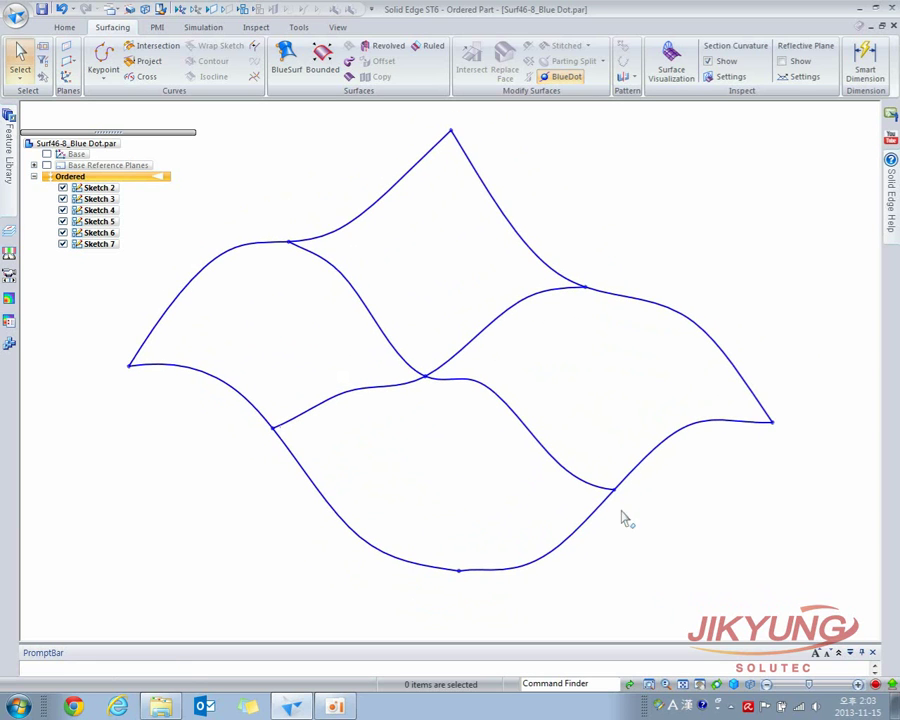
Create a BlueSurf through three cross sections: the back outer curve, the middle curve and the front outer curve running in the same direction
{"action": "left_click", "coordinate": [288, 52]}
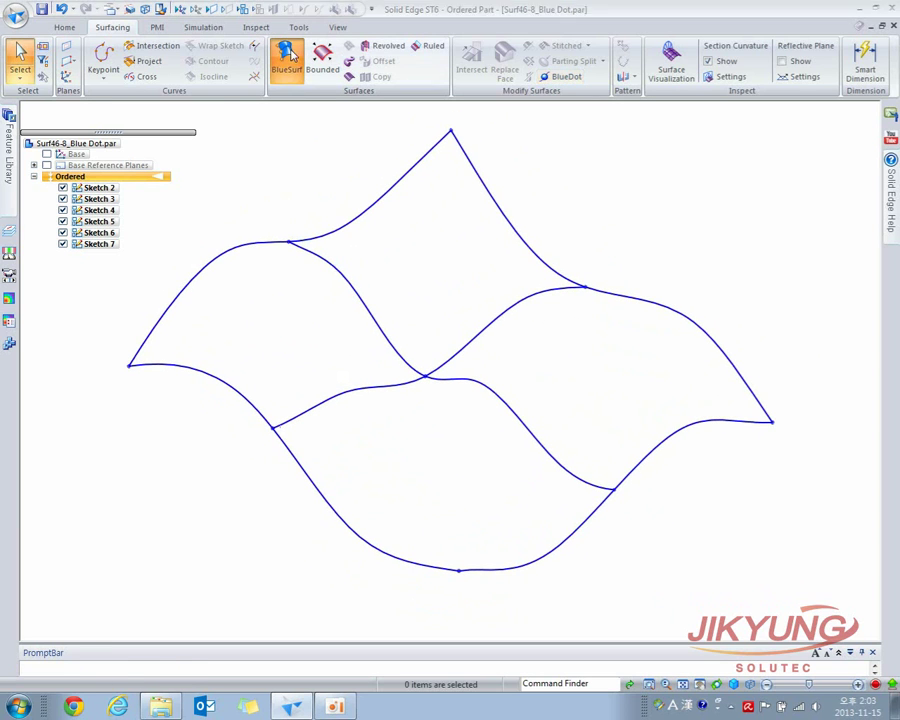
{"action": "left_click", "coordinate": [426, 155]}
{"action": "left_click", "coordinate": [554, 297]}
{"action": "right_click", "coordinate": [687, 392]}
{"action": "right_click", "coordinate": [732, 426]}
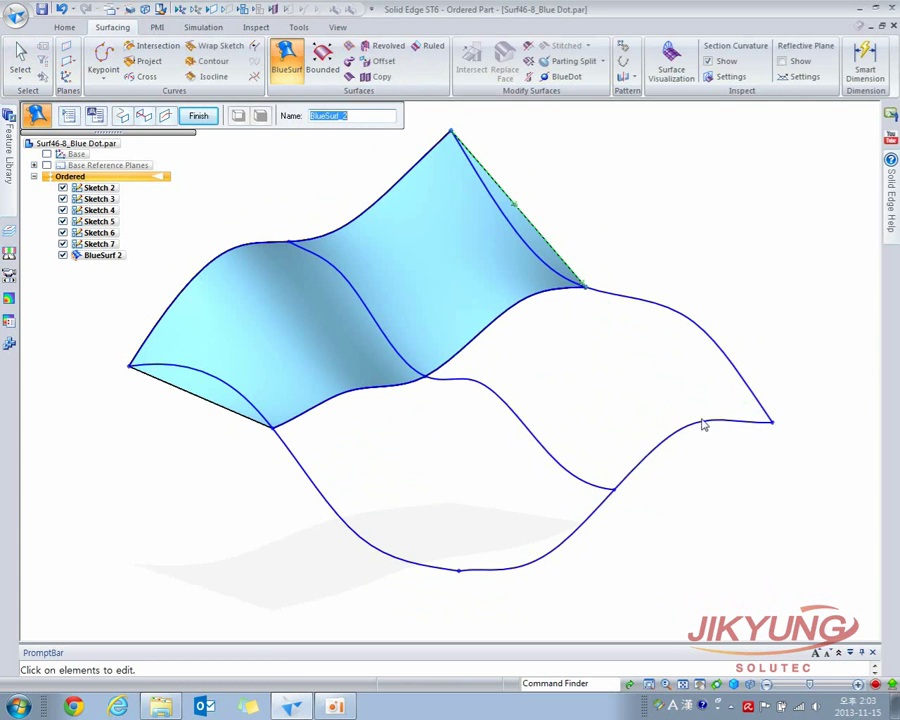
{"action": "left_click", "coordinate": [122, 115]}
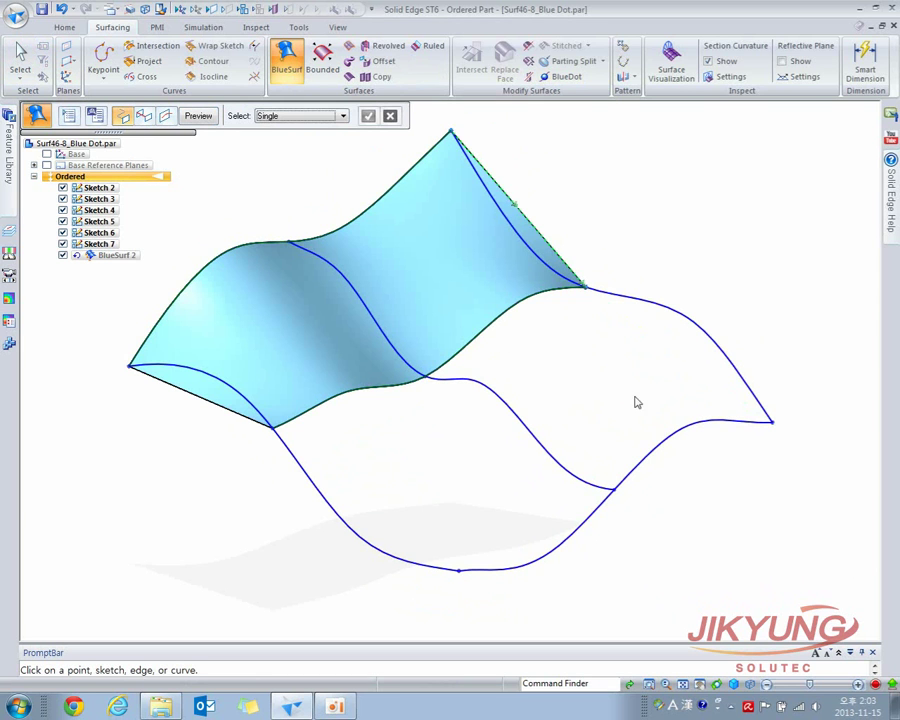
{"action": "left_click", "coordinate": [718, 441]}
{"action": "right_click", "coordinate": [723, 458]}
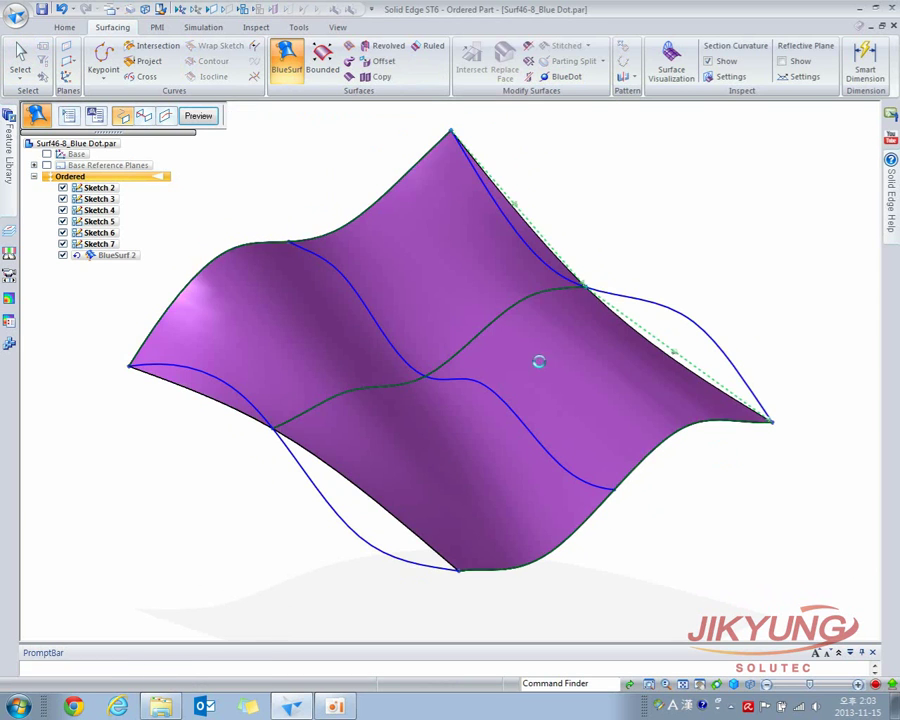
Add the three transverse curves as guide curves of the BlueSurf and finish the surface
{"action": "left_click", "coordinate": [145, 115]}
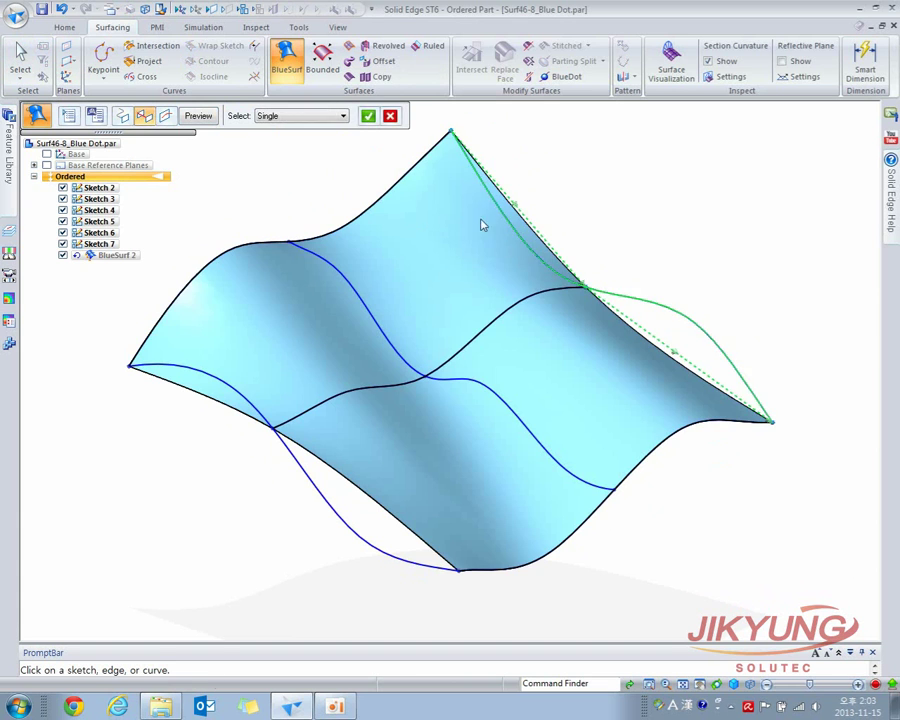
{"action": "left_click", "coordinate": [497, 210]}
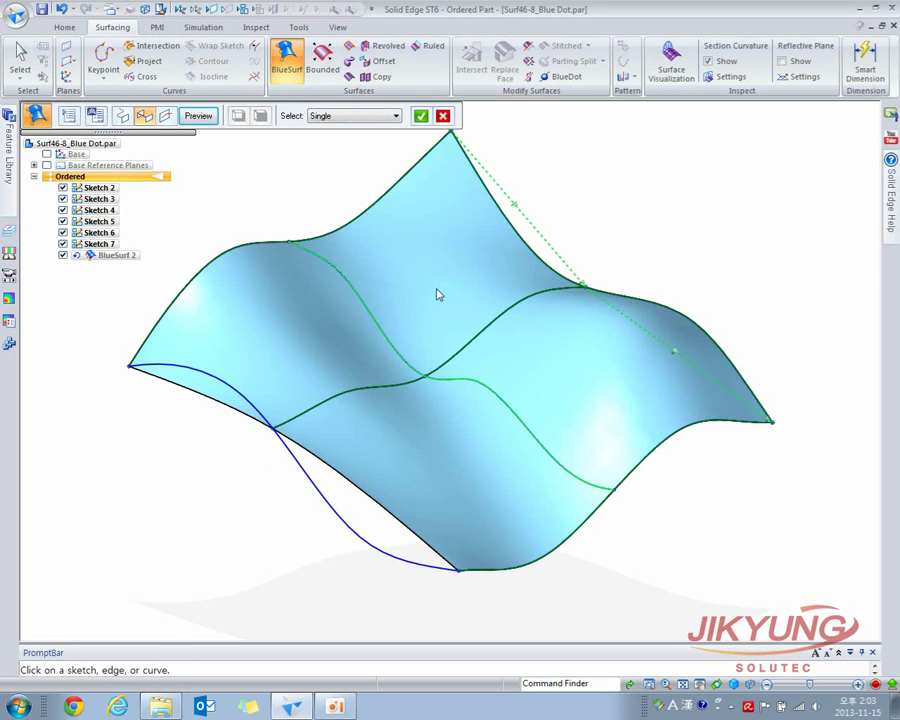
{"action": "left_click", "coordinate": [436, 295]}
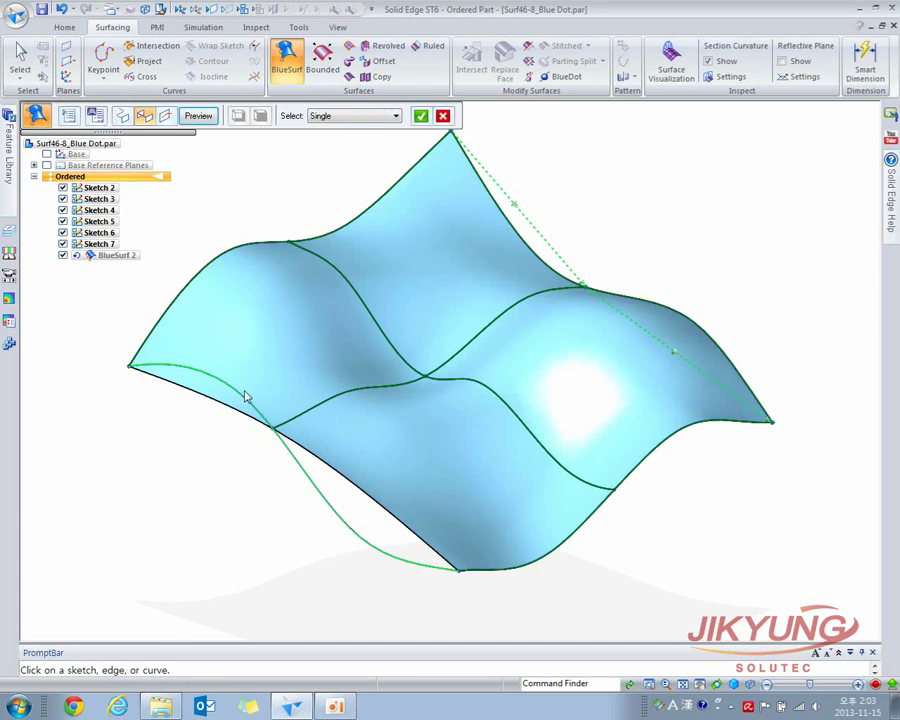
{"action": "left_click", "coordinate": [245, 397]}
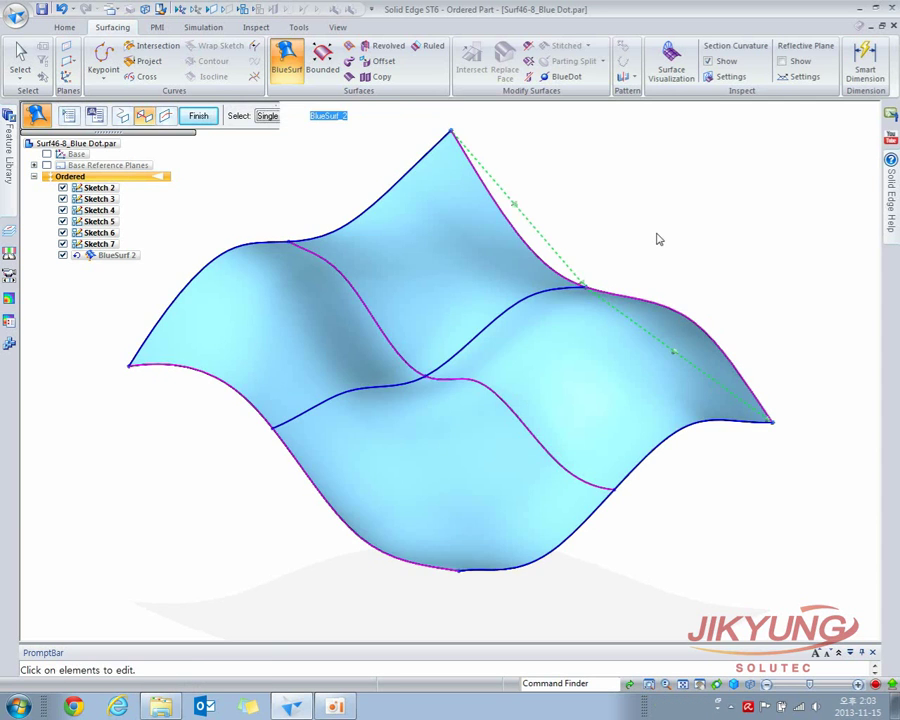
{"action": "right_click", "coordinate": [683, 201]}
{"action": "middle_click_drag", "start_coordinate": [683, 201], "coordinate": [684, 234]}
{"action": "key", "text": "Escape"}
{"action": "middle_click_drag", "start_coordinate": [470, 160], "coordinate": [530, 201]}
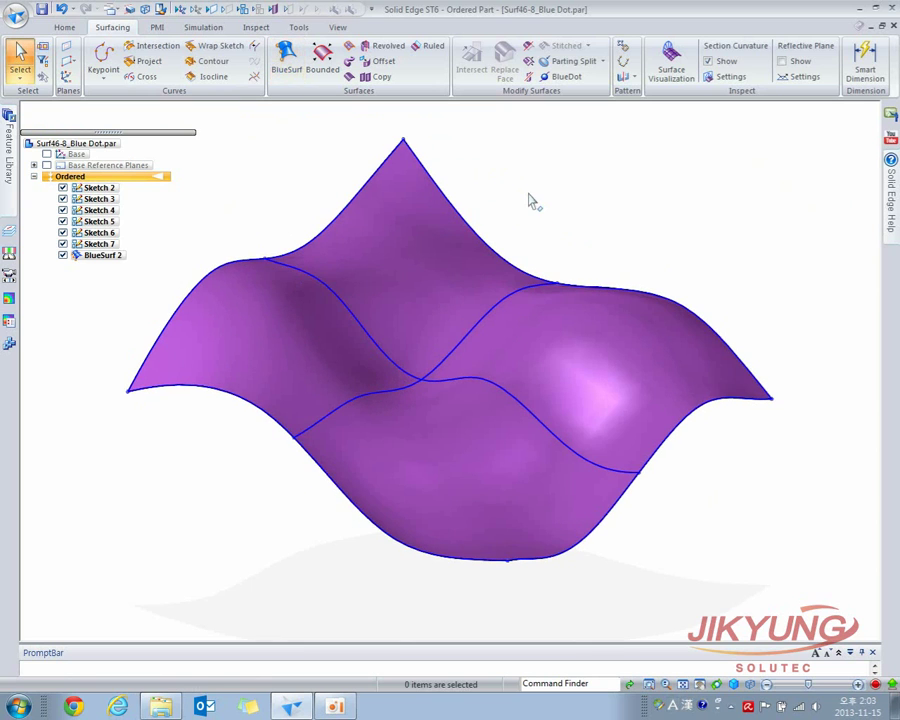
Edit the central BlueDot, lock its movement to the Z axis and raise it to a Z position of about 41 mm
{"action": "left_click", "coordinate": [424, 383]}
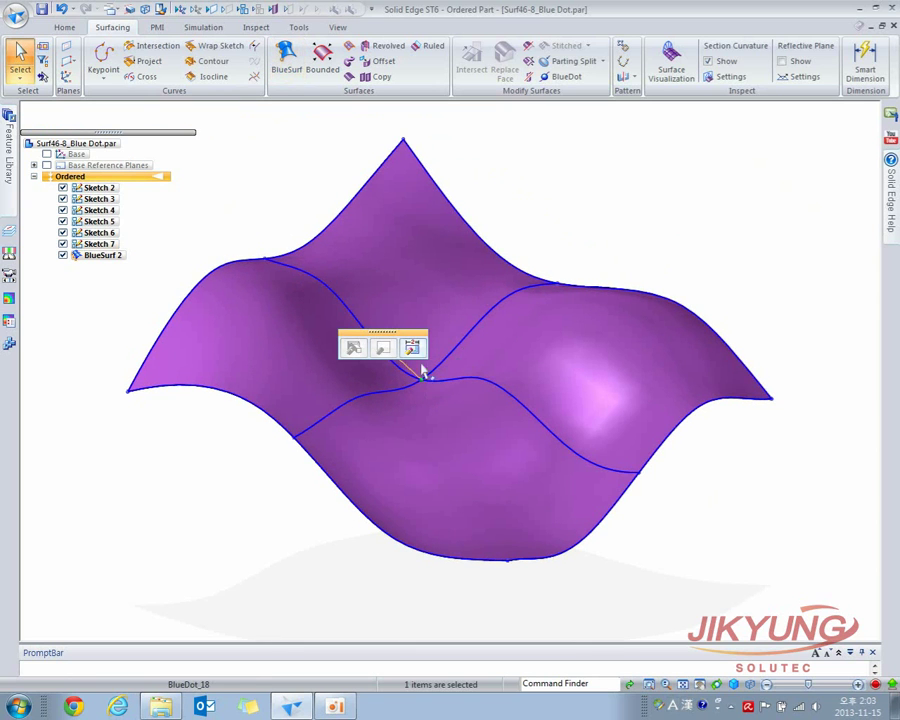
{"action": "left_click", "coordinate": [411, 347]}
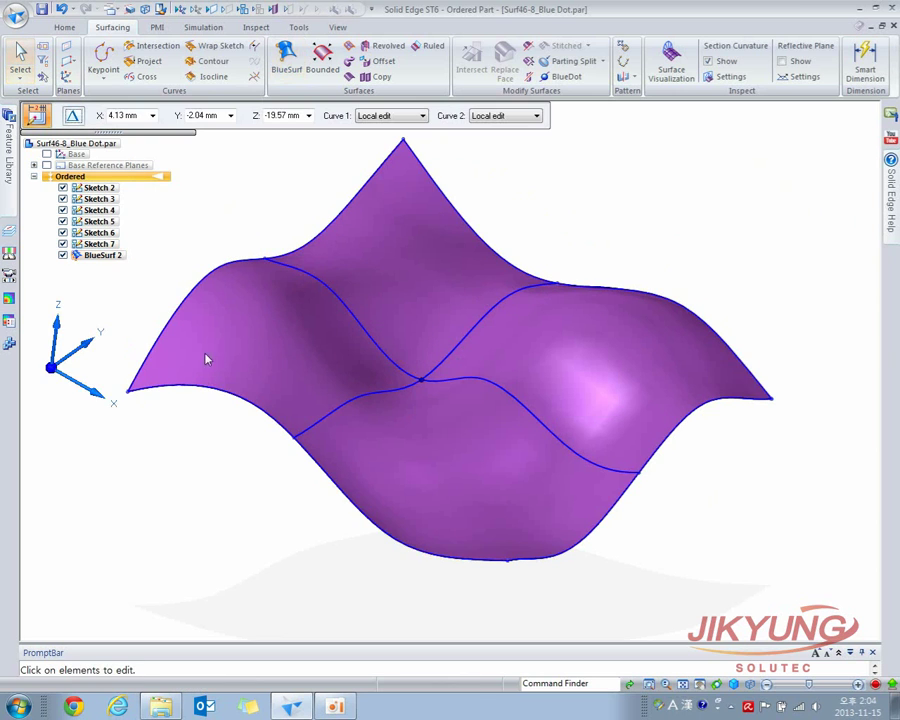
{"action": "mouse_move", "coordinate": [757, 349]}
{"action": "middle_mouse_down"}
{"action": "mouse_move", "coordinate": [745, 315]}
{"action": "mouse_move", "coordinate": [749, 331]}
{"action": "middle_mouse_up"}
{"action": "key", "text": "Tab"}
{"action": "key", "text": "Tab"}
{"action": "key", "text": "Tab"}
{"action": "key", "text": "Tab"}
{"action": "key", "text": "Tab"}
{"action": "key", "text": "Tab"}
{"action": "key", "text": "Tab"}
{"action": "key", "text": "Tab"}
{"action": "key", "text": "Tab"}
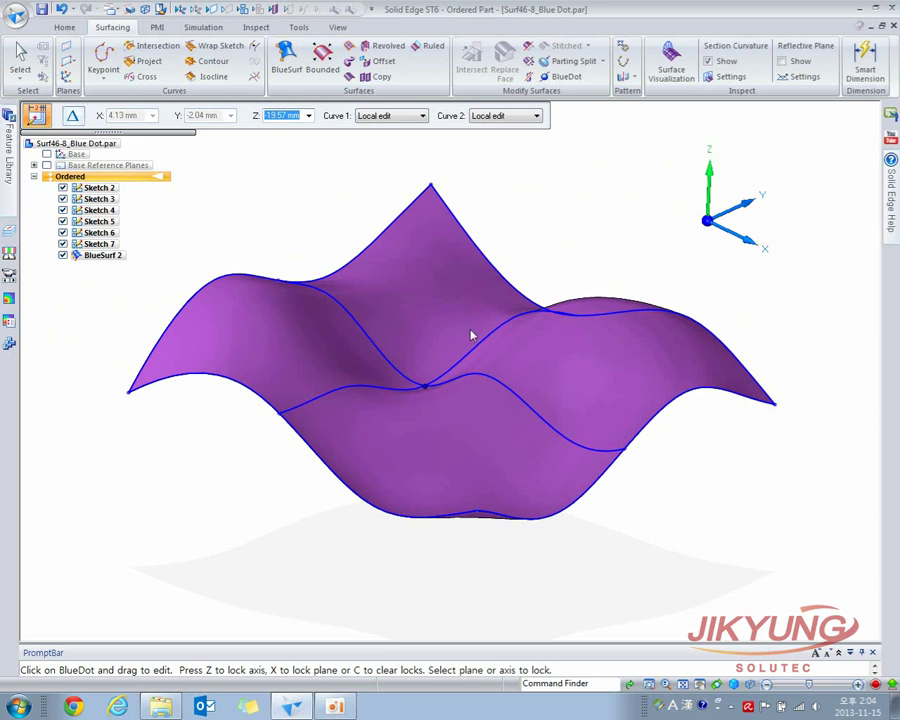
{"action": "left_click_drag", "start_coordinate": [430, 388], "coordinate": [490, 367]}
Move the central BlueDot along the X axis to about -17 mm and switch its coordinate entry to relative values
{"action": "key", "text": "Tab"}
{"action": "left_click_drag", "start_coordinate": [513, 350], "coordinate": [390, 325]}
{"action": "mouse_move", "coordinate": [446, 424]}
{"action": "middle_mouse_down"}
{"action": "mouse_move", "coordinate": [450, 484]}
{"action": "mouse_move", "coordinate": [451, 444]}
{"action": "middle_mouse_up"}
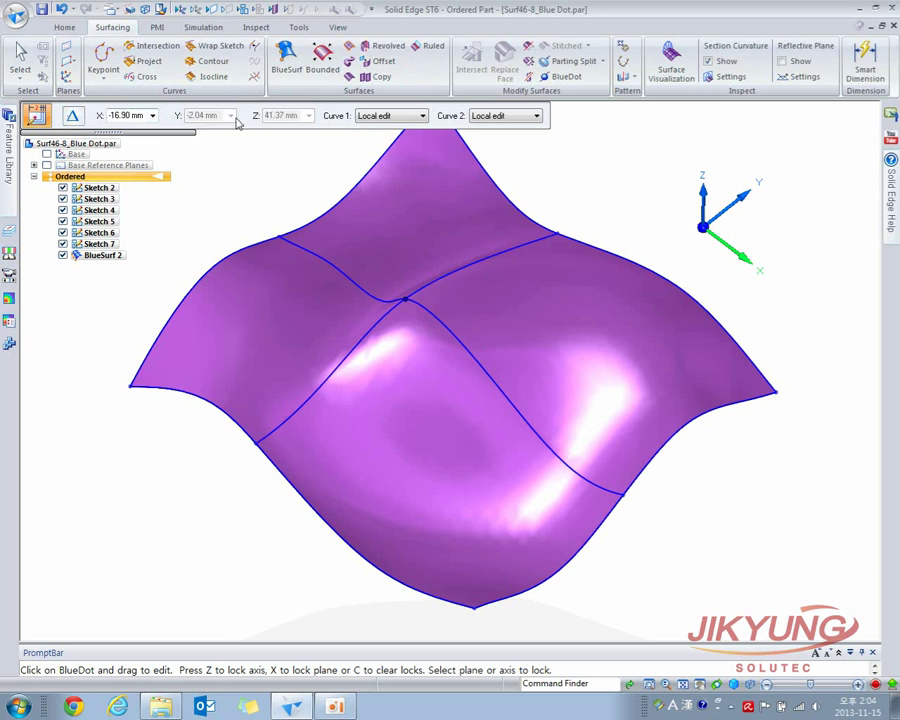
{"action": "left_click", "coordinate": [72, 116]}
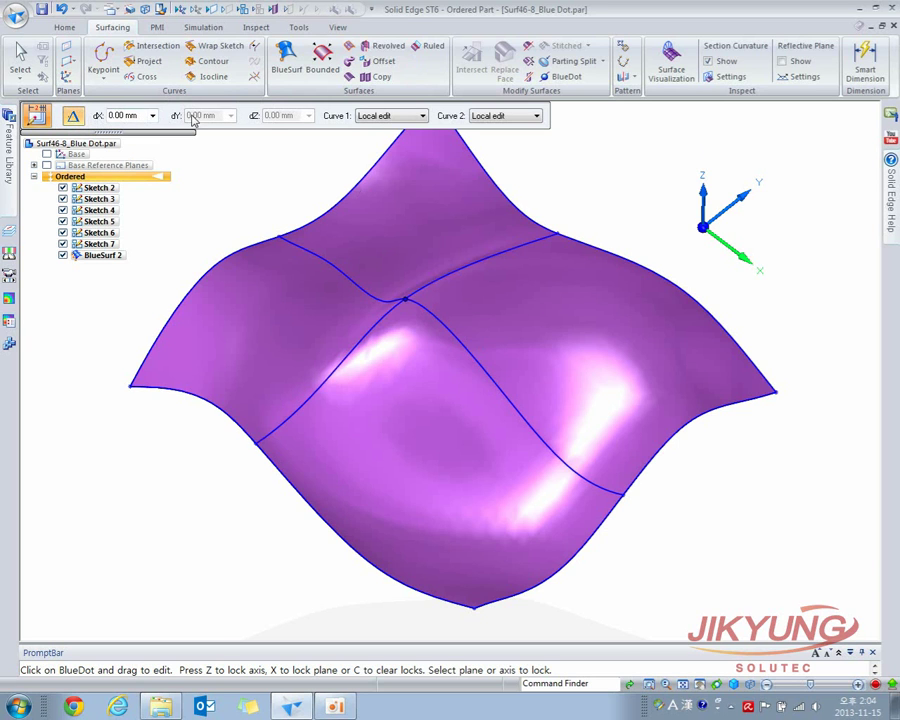